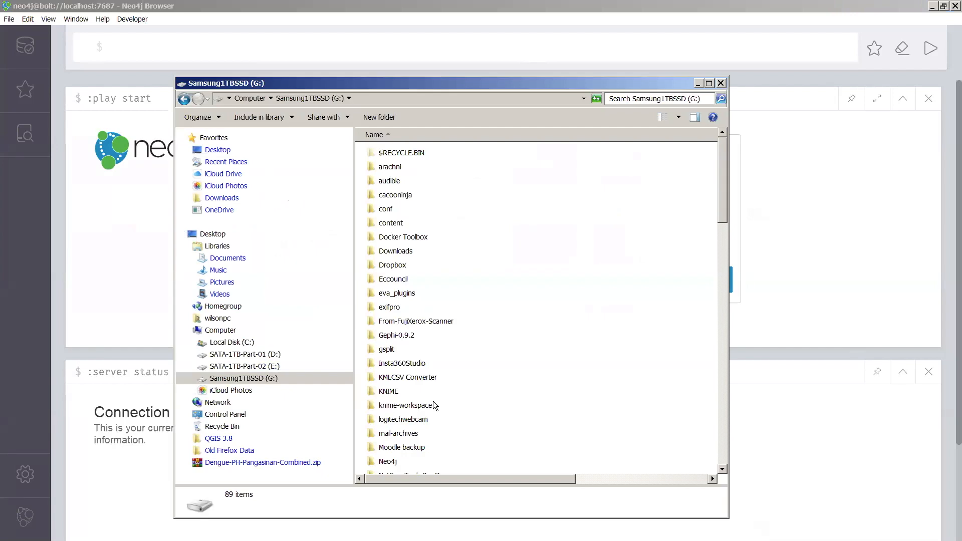
- Open the import folder of the Neo4j database's installation-3.5.14 on drive G: and locate the file whose name starts with "te"
left_click(709, 84)
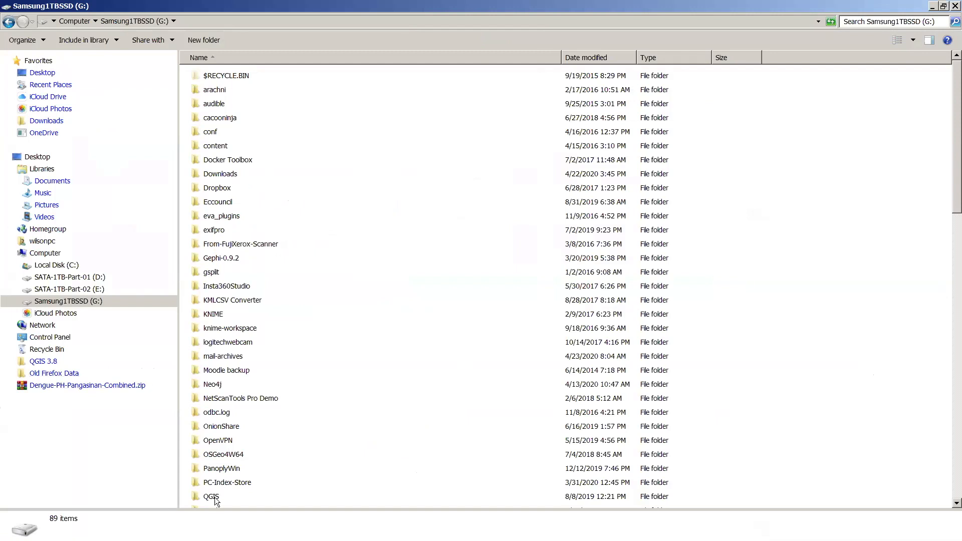
double_click(215, 384)
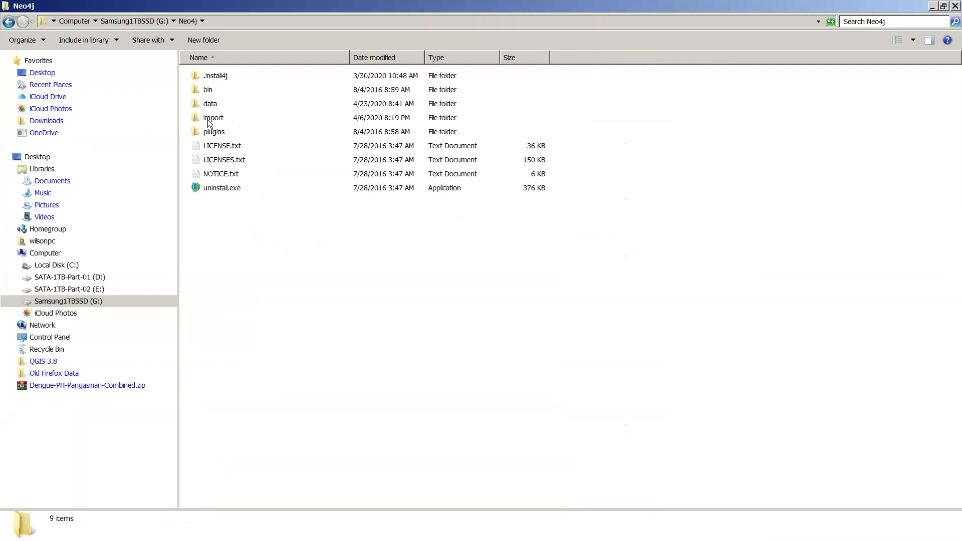
double_click(210, 104)
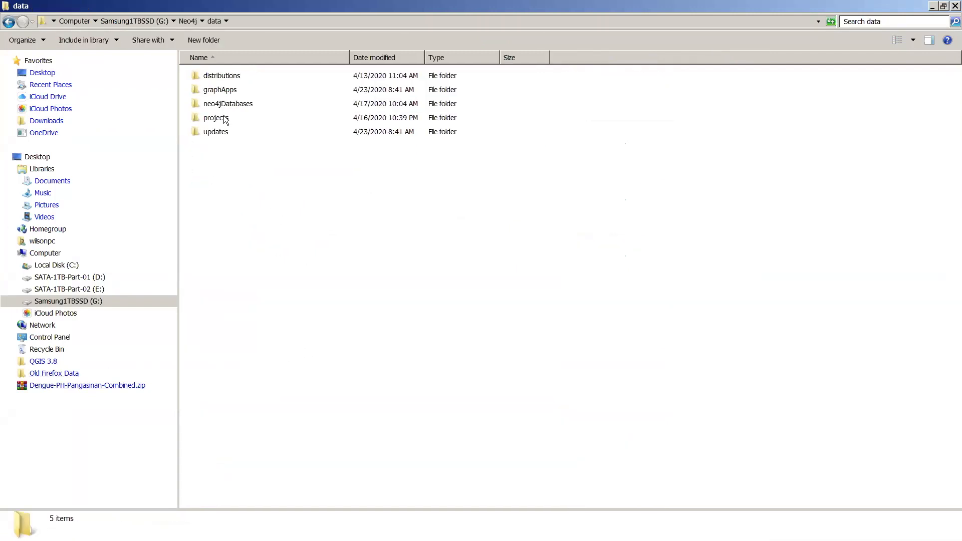
double_click(222, 104)
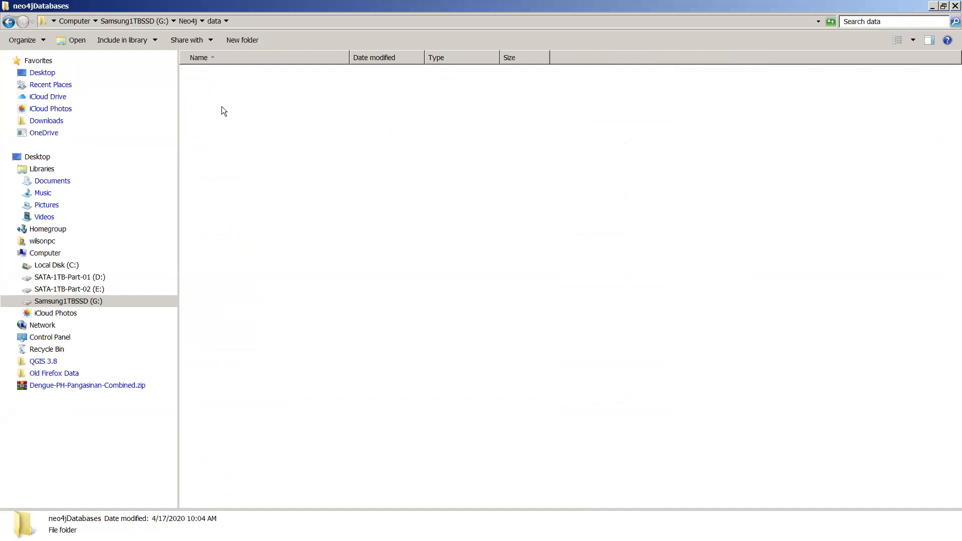
key("Down")
key("Return")
key("Down")
key("Return")
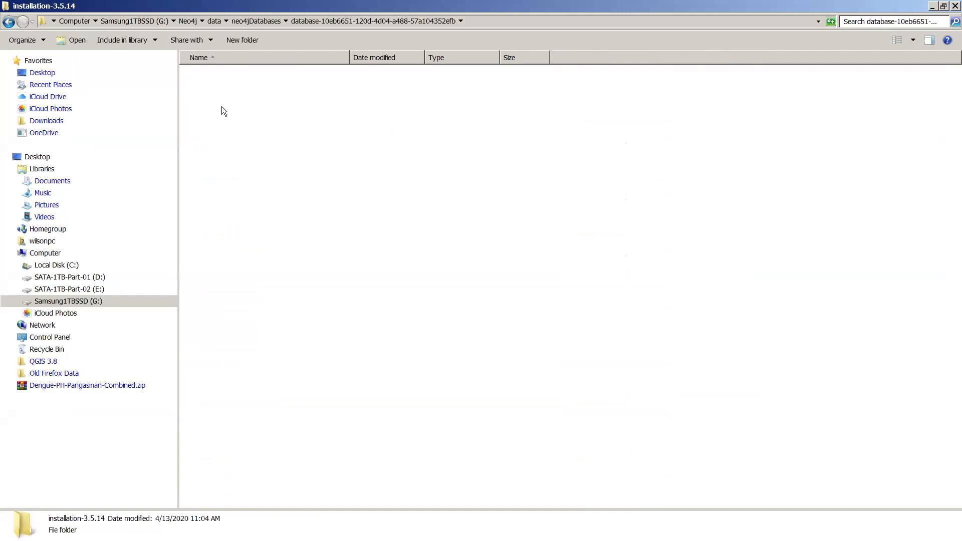
key("i")
key("Return")
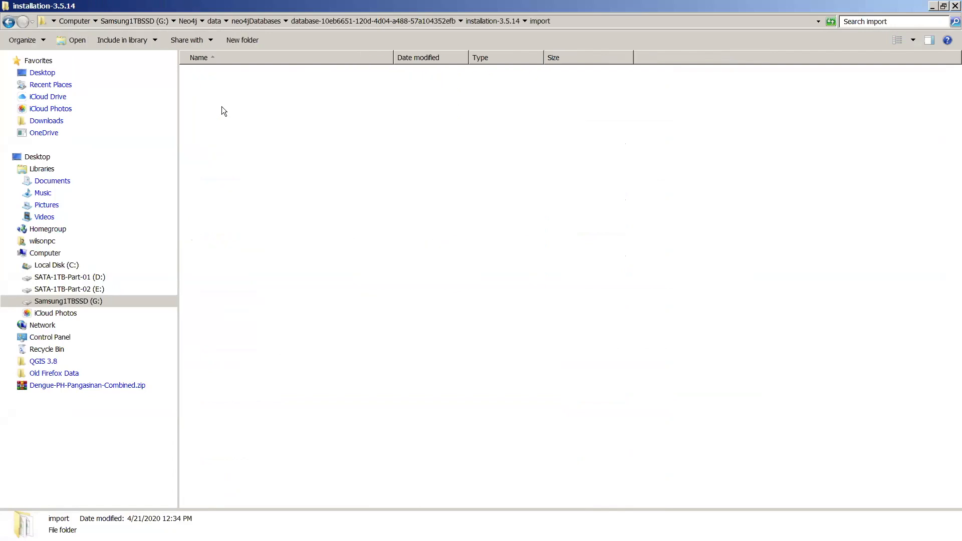
type("te")
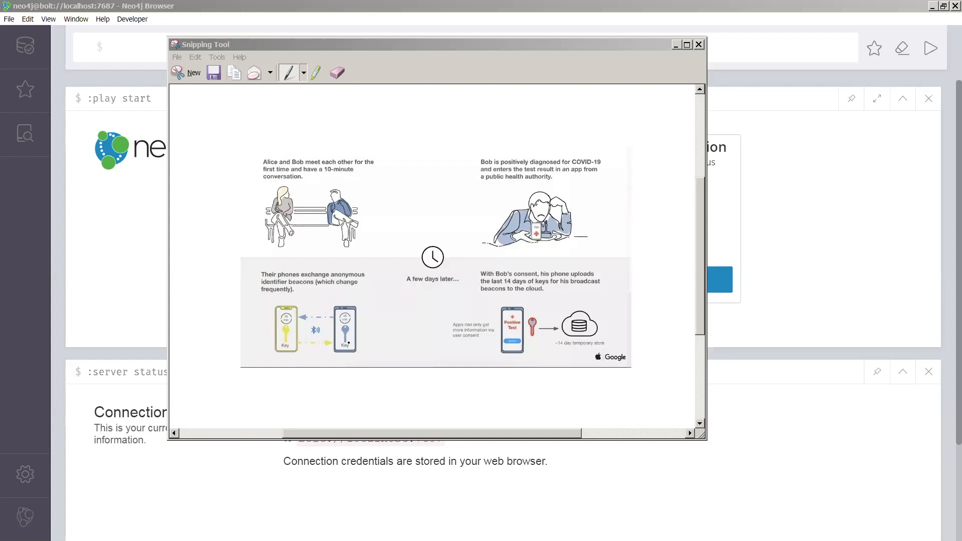
- Close the contact-tracing illustration in the Snipping Tool and return to Neo4j Browser
left_click(698, 45)
left_click(489, 256)
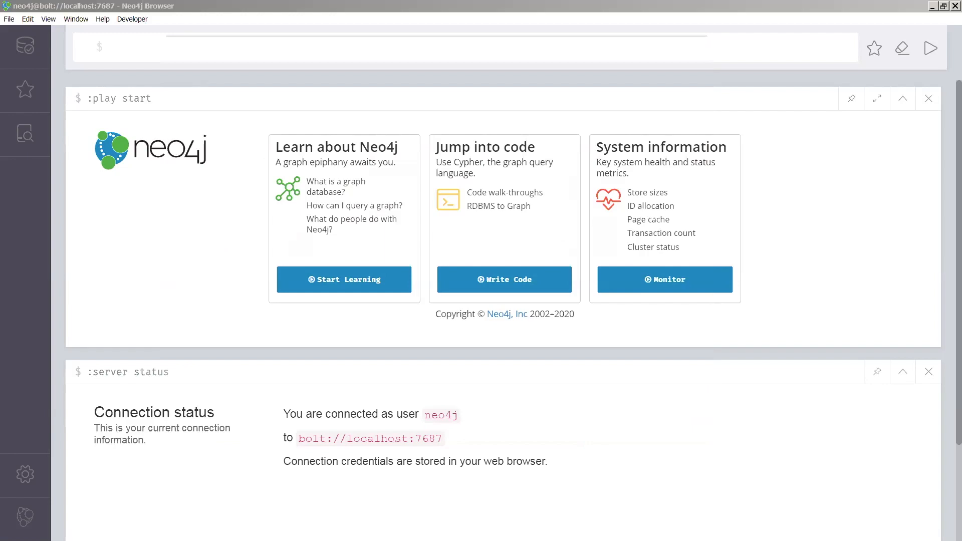
left_click_drag(417, 100, 421, 109)
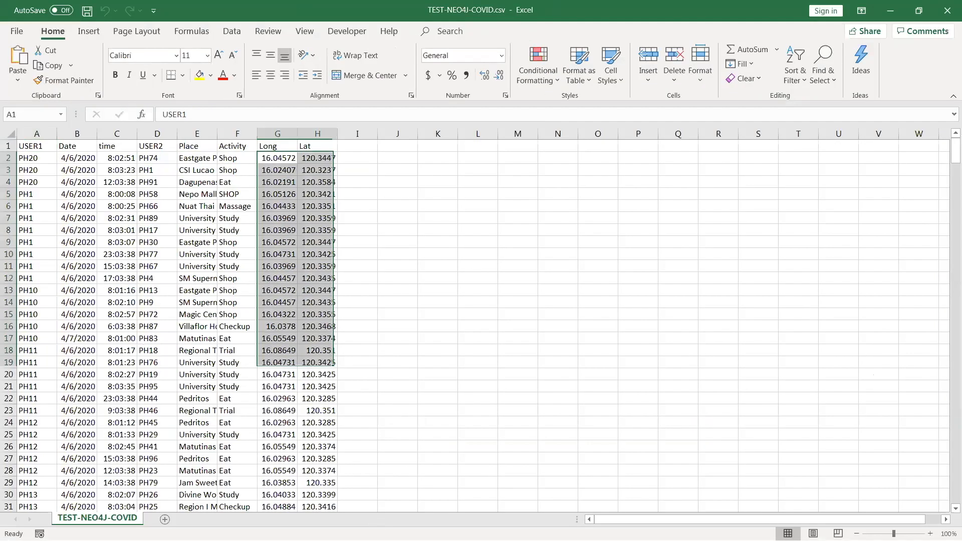
- In Excel, freeze the header row and the USER1 column of the TEST-NEO4J-COVID sheet
left_click_drag(317, 506, 483, 419)
scroll(569, 242, "down", 13)
left_click(569, 242)
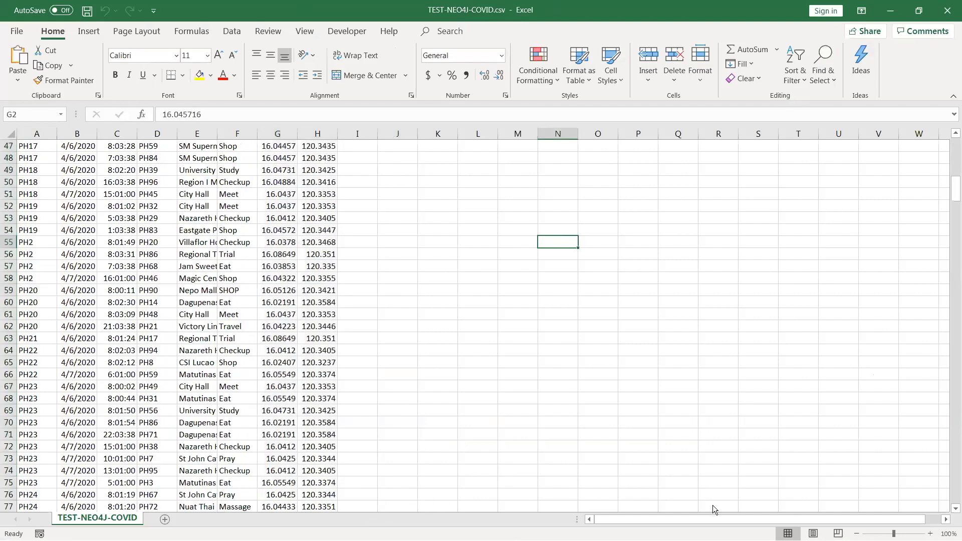
left_click_drag(953, 192, 951, 131)
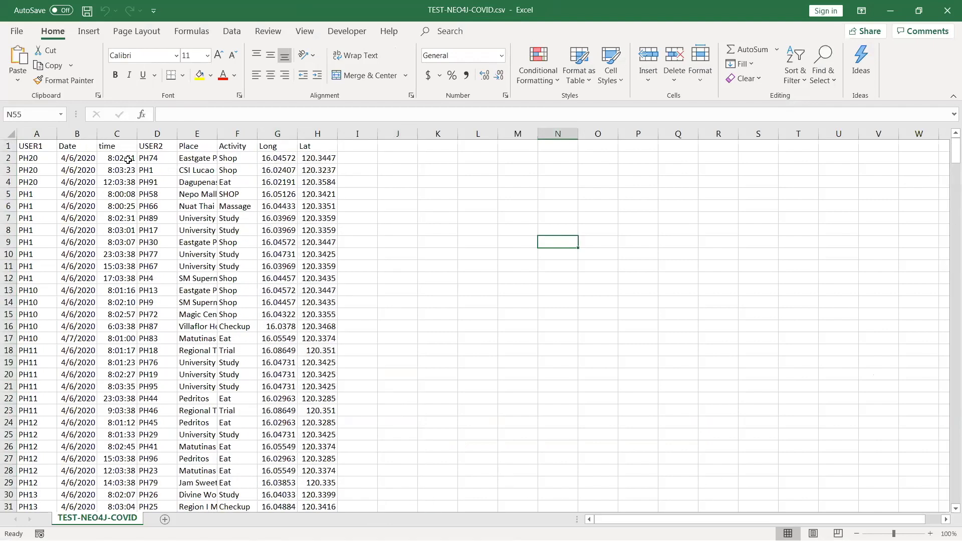
left_click(87, 156)
left_click(303, 31)
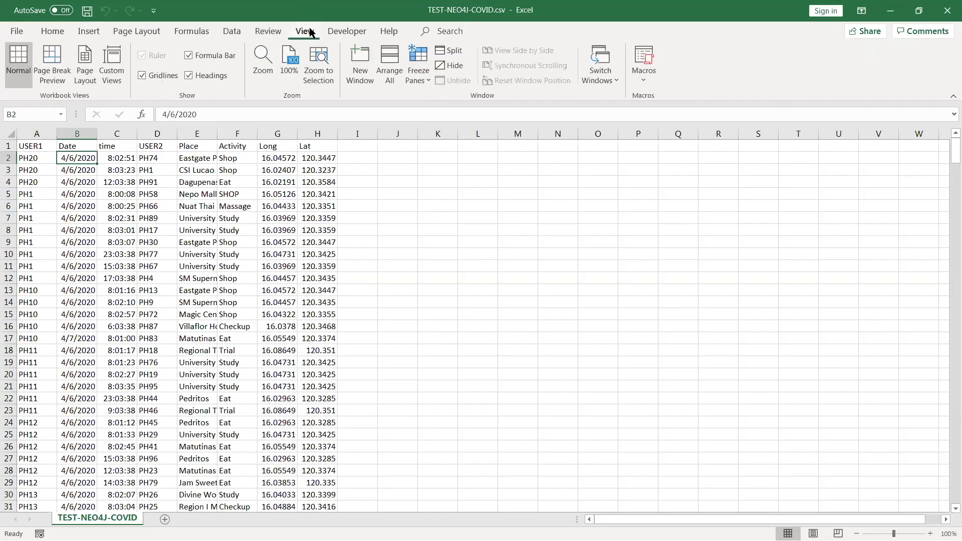
left_click(413, 63)
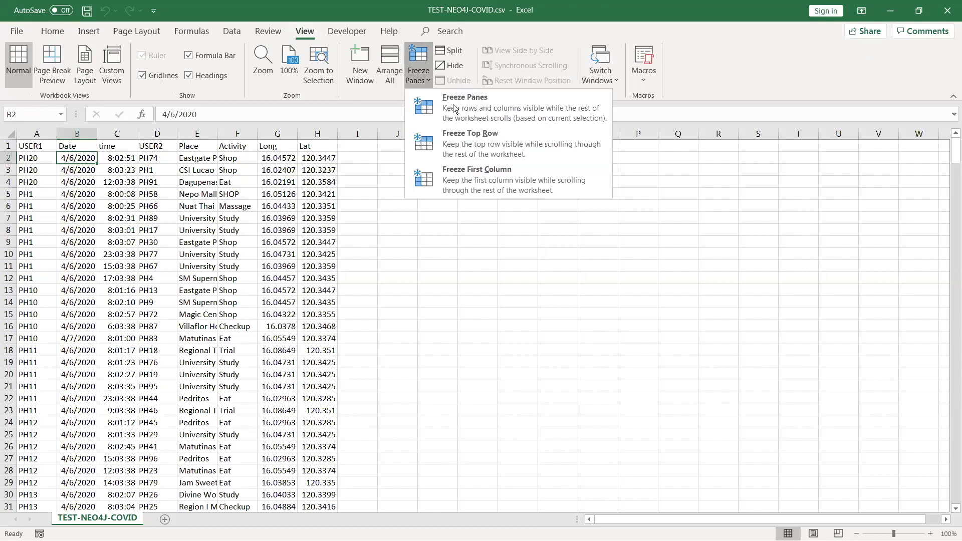
left_click(453, 106)
left_click(225, 230)
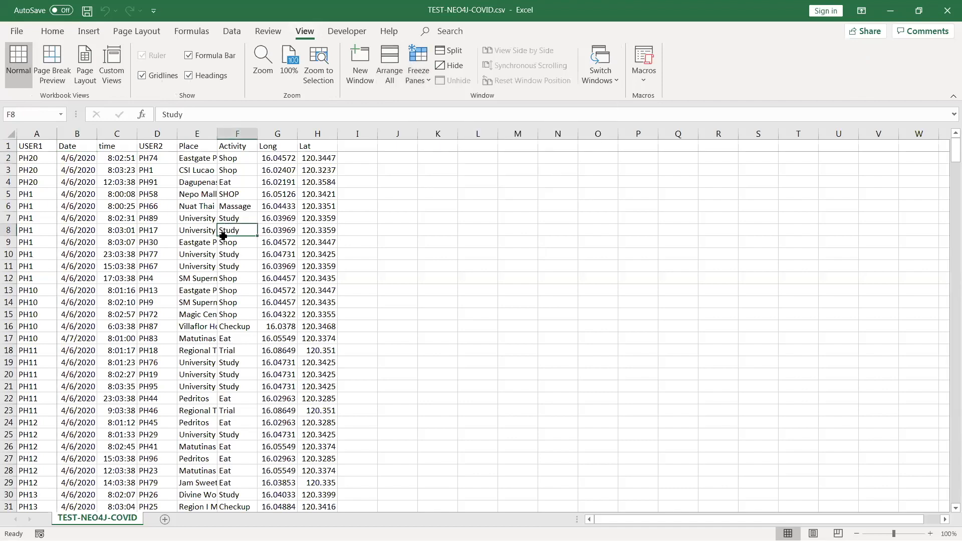
- Examine the user, date, time, place and coordinate fields of the first contact record, and look through the list down to its last rows
left_click(38, 159)
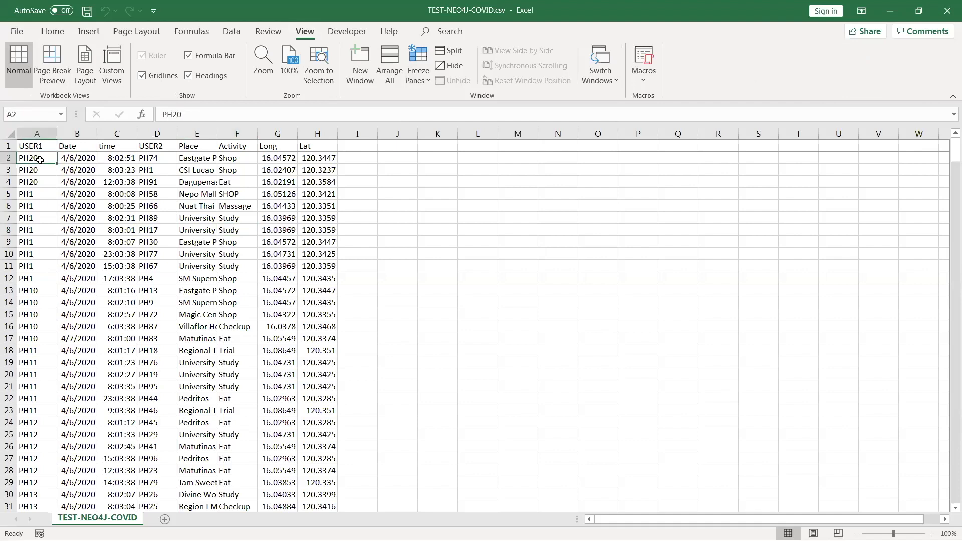
left_click(150, 157)
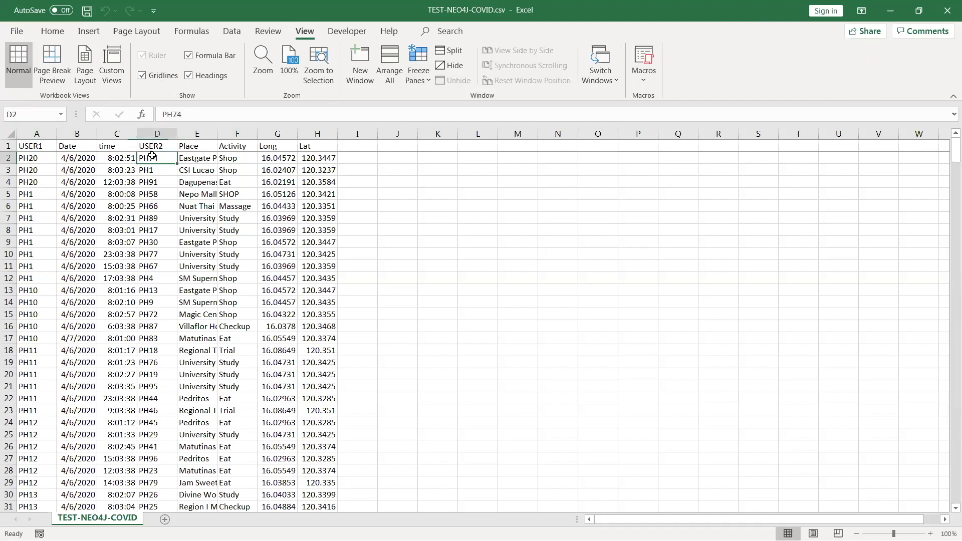
left_click(81, 157)
left_click(113, 159)
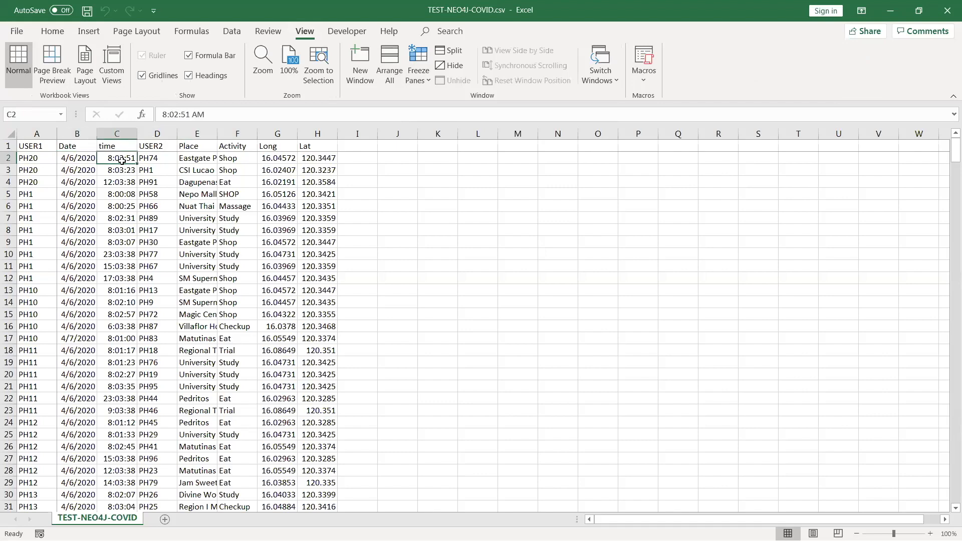
left_click(189, 160)
left_click(271, 159)
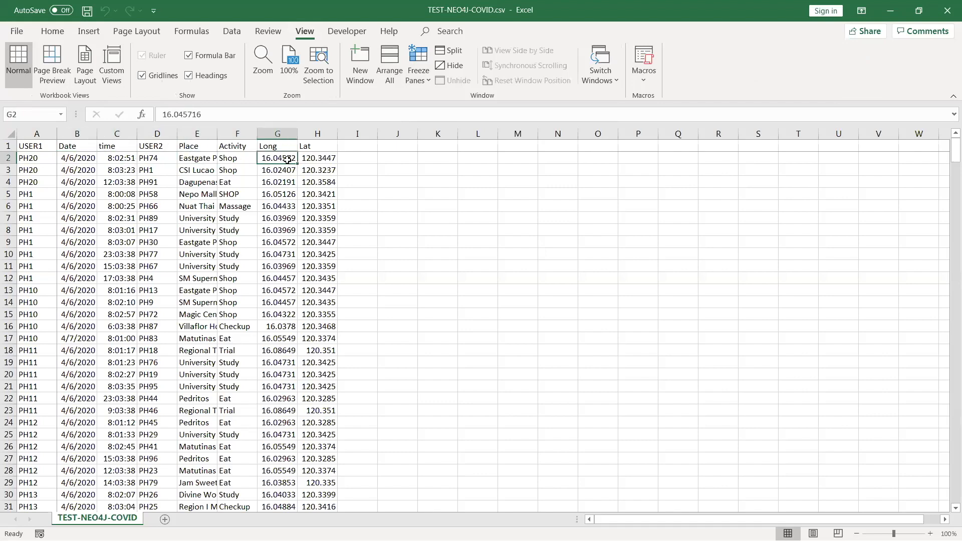
left_click(312, 159)
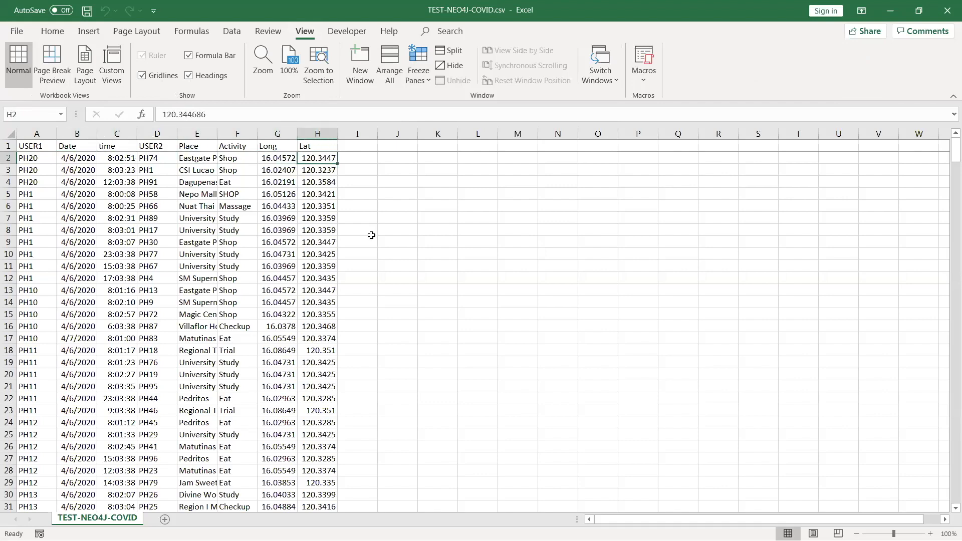
left_click(116, 219)
scroll(273, 275, "down", 6)
scroll(498, 262, "up", 6)
left_click_drag(955, 150, 948, 504)
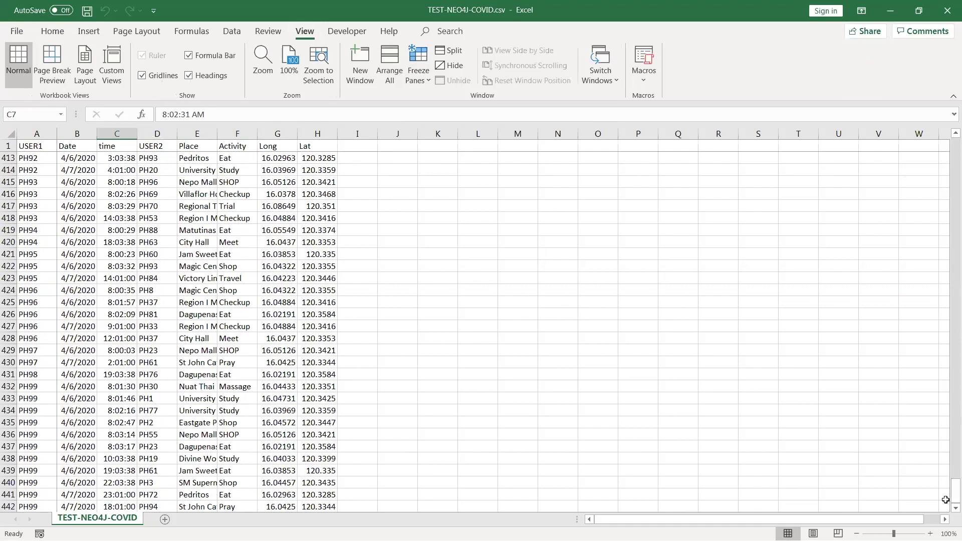
- Widen the Place and Activity columns so their longer entries can be read
left_click(291, 276)
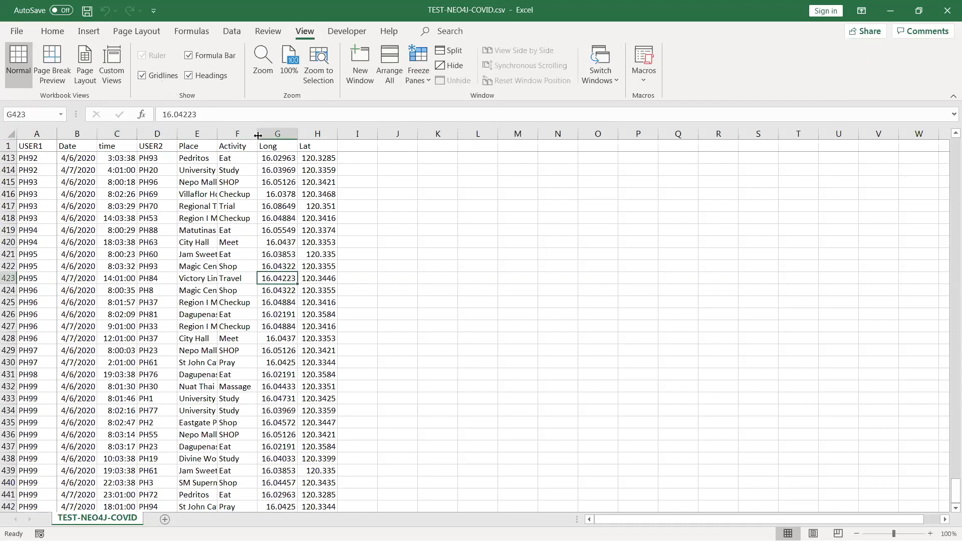
left_click_drag(258, 136, 279, 134)
left_click_drag(219, 131, 250, 131)
left_click(260, 159)
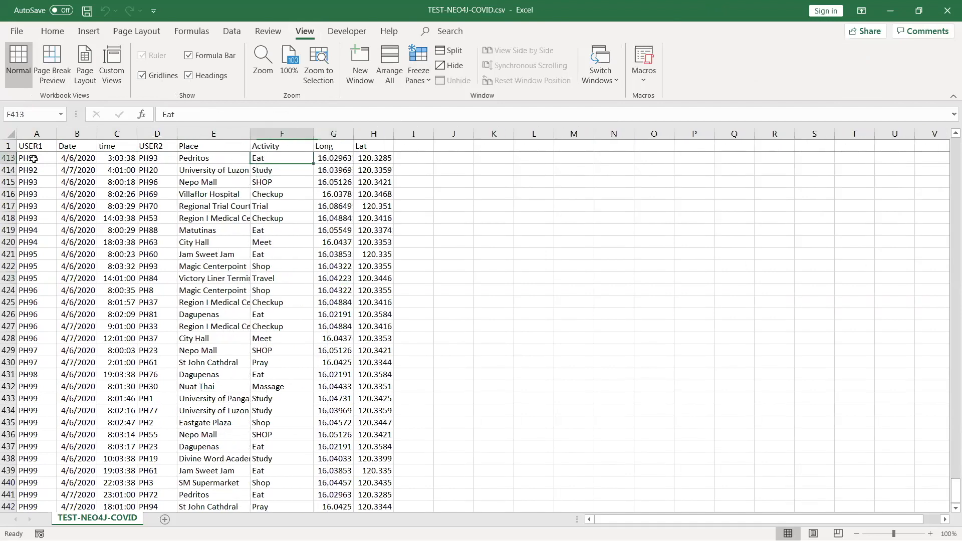
- Examine the users, activity, place, date and time of the contact in row 413, and the USER1 IDs in the sheet's first rows
left_click(33, 159)
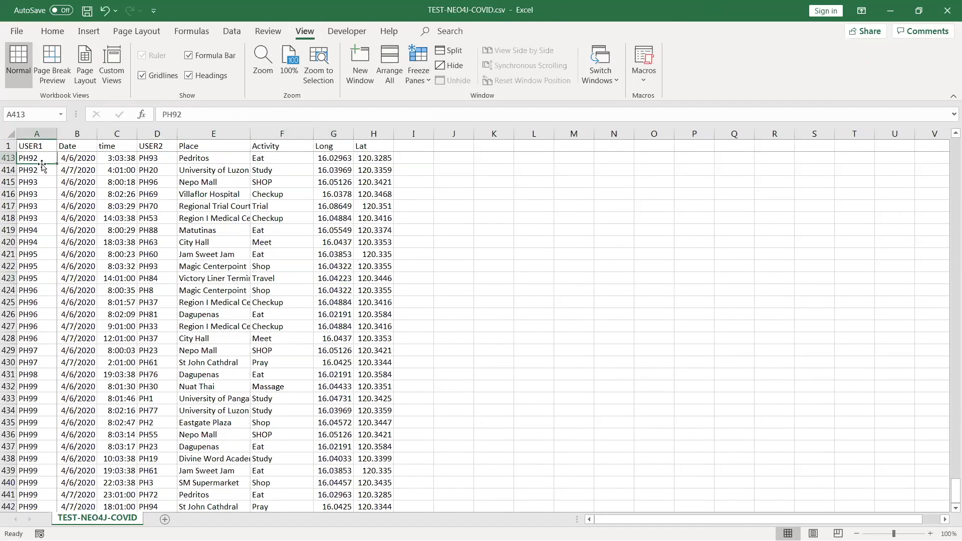
left_click(152, 159)
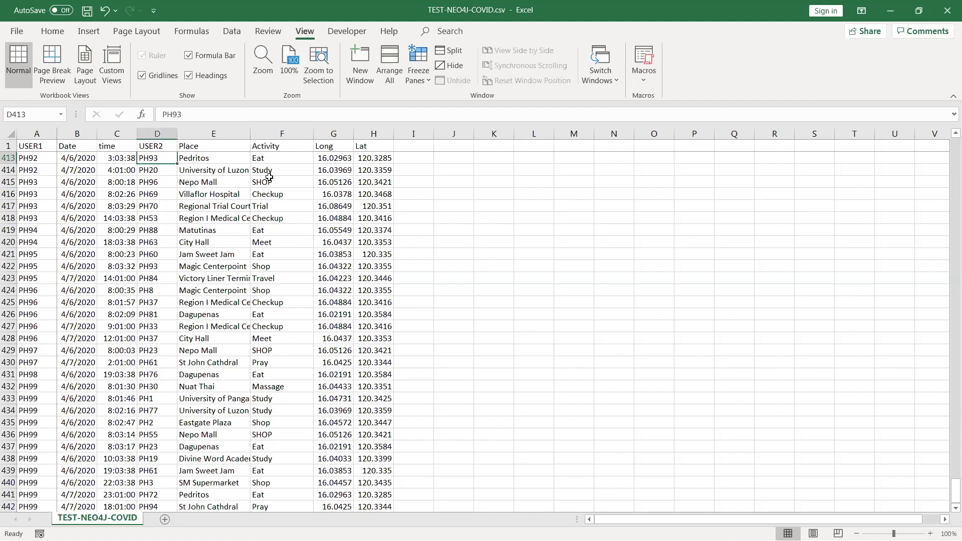
left_click(264, 157)
left_click(203, 158)
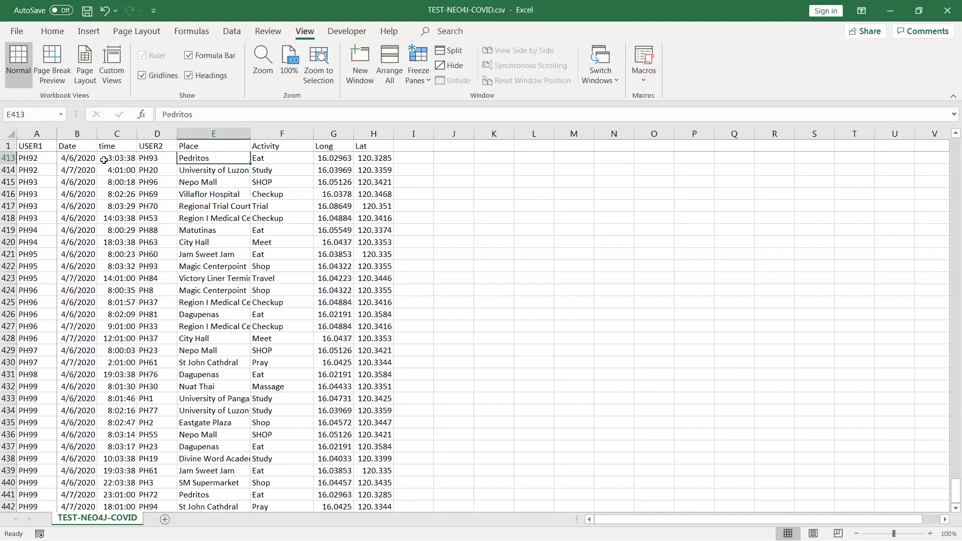
left_click(89, 159)
left_click(123, 158)
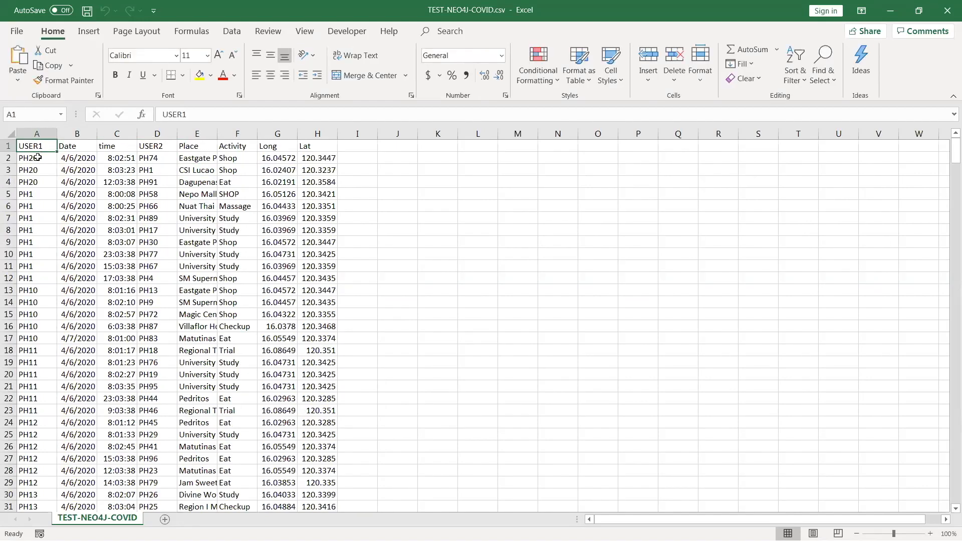
left_click(38, 157)
left_click(40, 193)
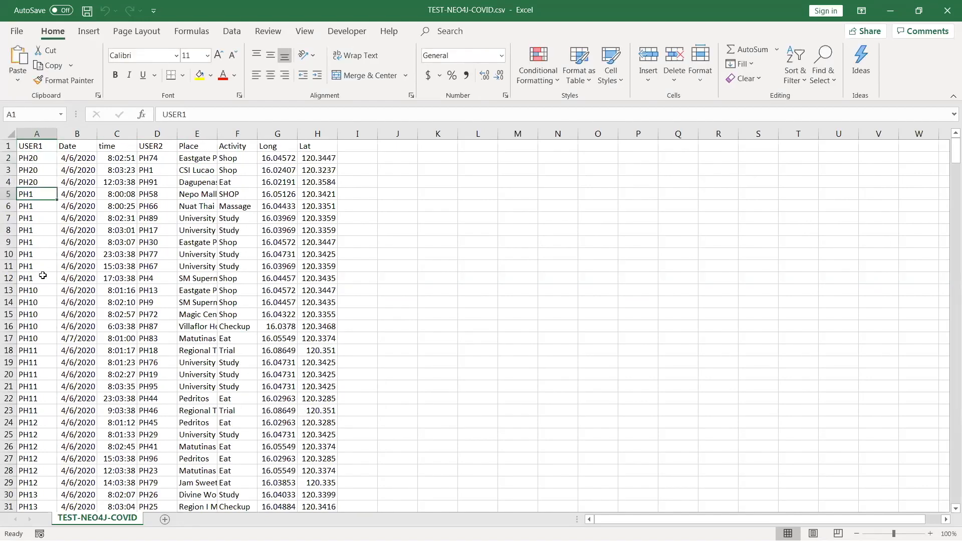
left_click(40, 278)
left_click(42, 350)
left_click(47, 410)
left_click_drag(951, 155, 936, 13)
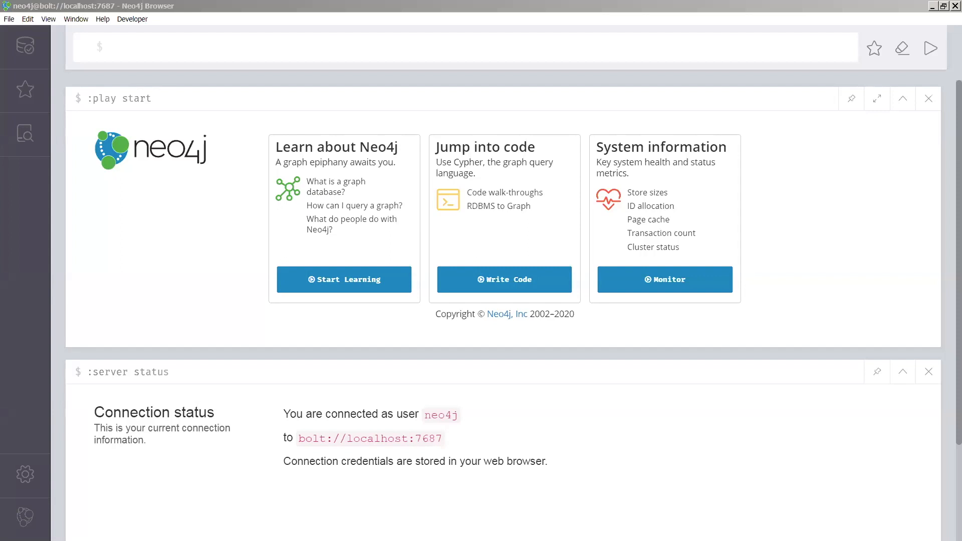
- In Neo4j Browser, run LOAD CSV WITH HEADERS FROM 'file:///TEST-NEO4J-COVID.csv' AS line RETURN count(*) and check the returned row count
key("alt+Tab")
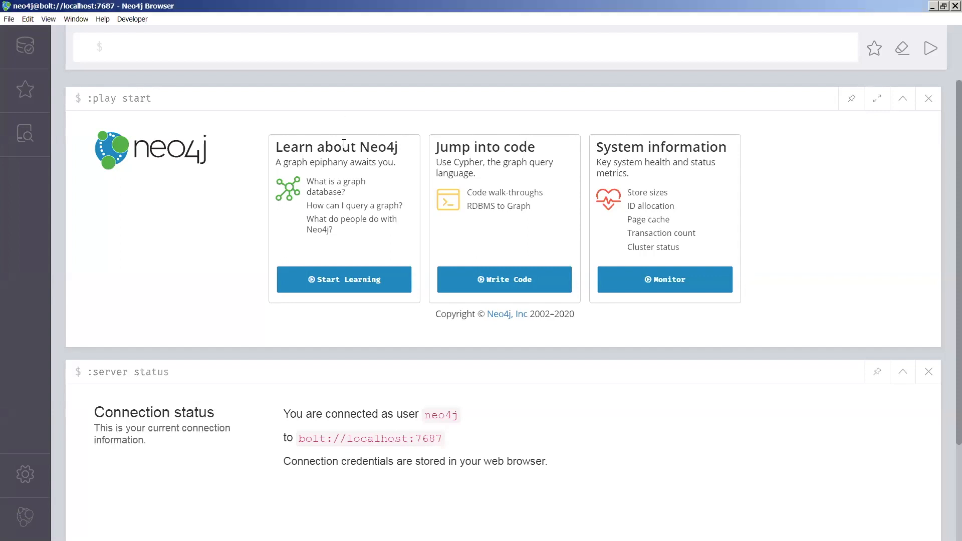
type("LOAD CSV WITH HEADERS FROM 'file:///TEST-NEO4J-COVID.csv' AS line RETURN count(*)")
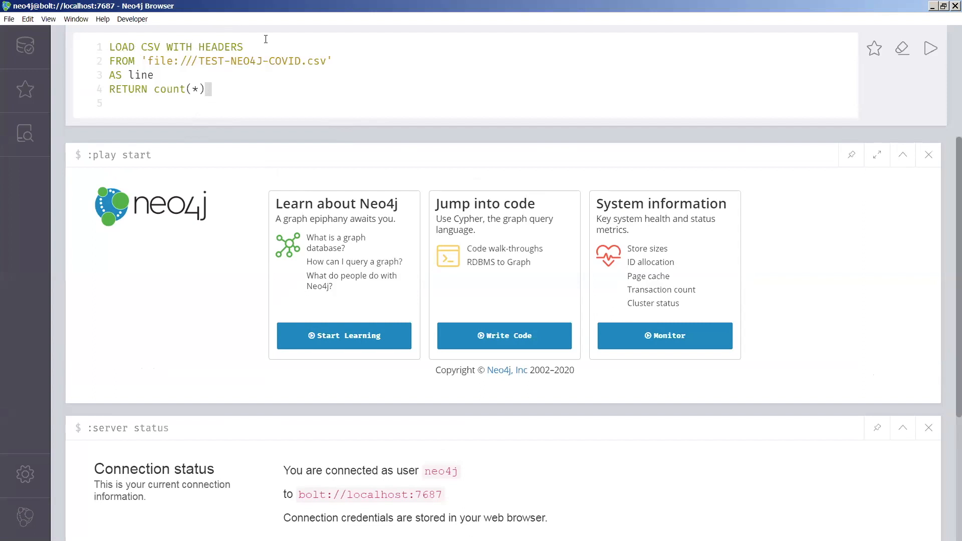
left_click_drag(144, 63, 333, 59)
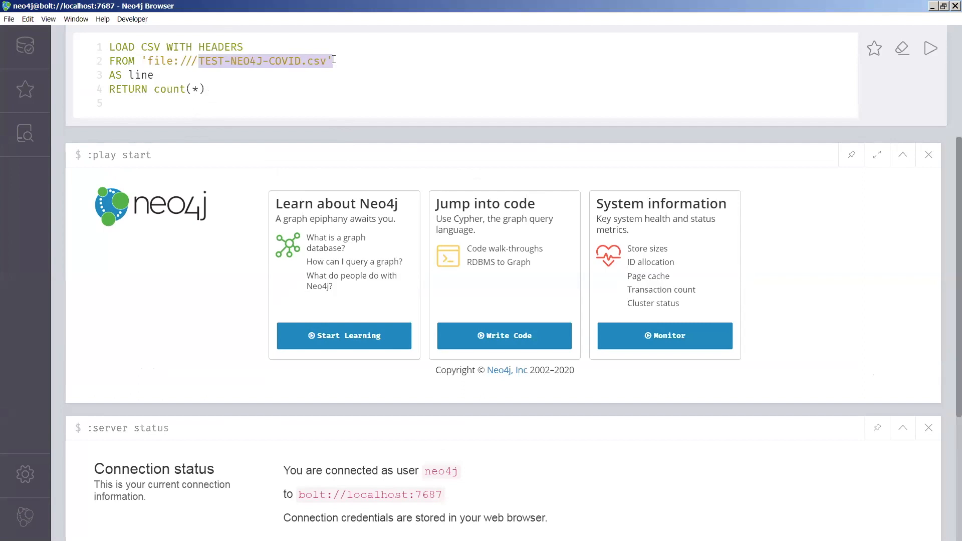
left_click_drag(156, 75, 131, 75)
left_click_drag(206, 89, 153, 89)
left_click(292, 93)
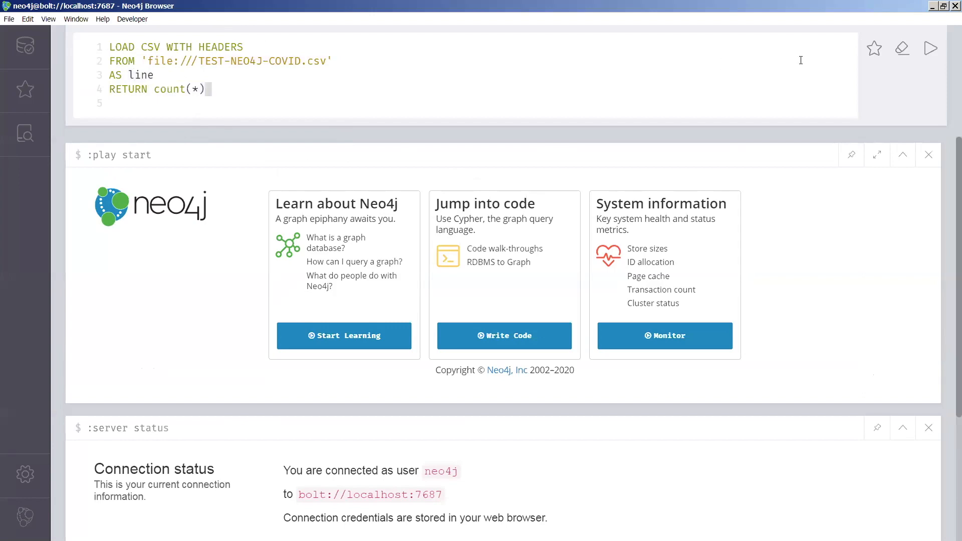
left_click(929, 50)
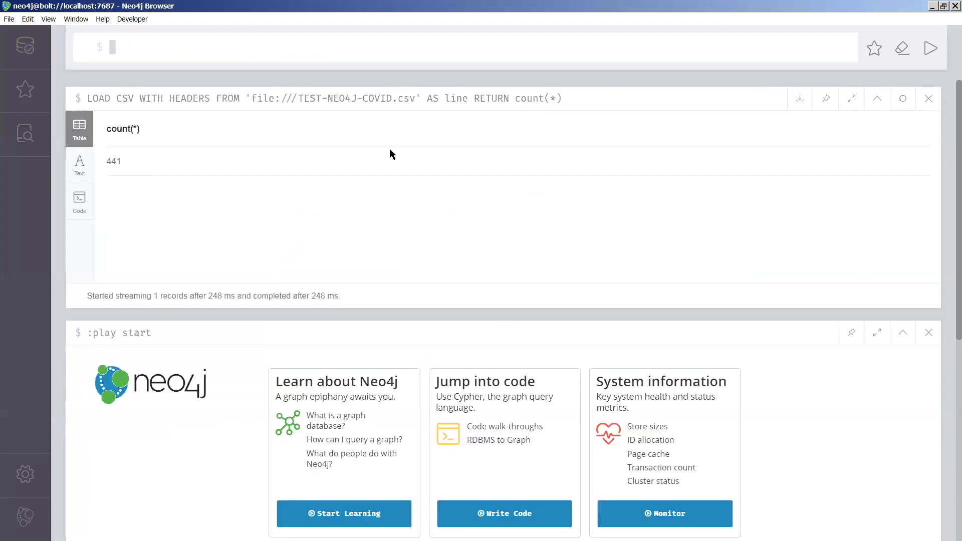
left_click_drag(123, 160, 104, 159)
left_click_drag(434, 279, 448, 275)
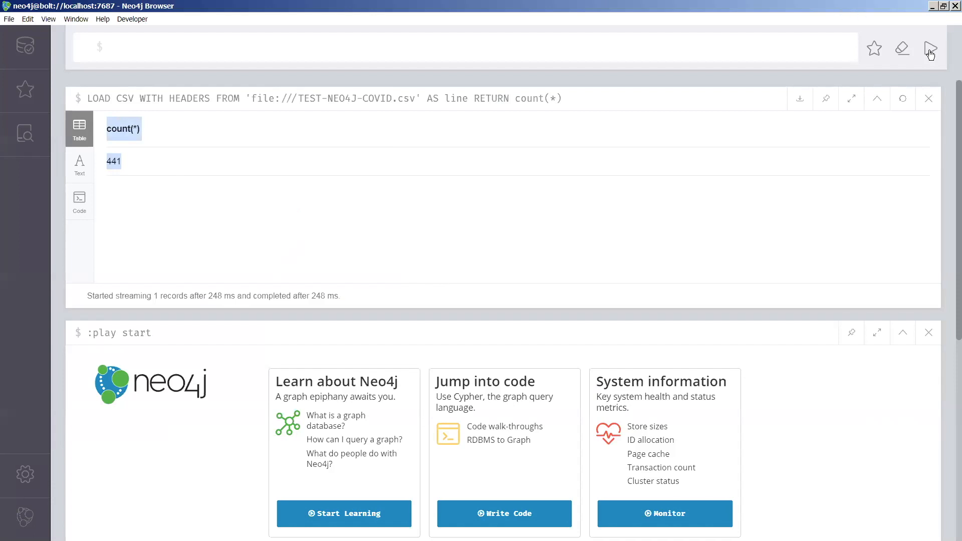
right_click(863, 124)
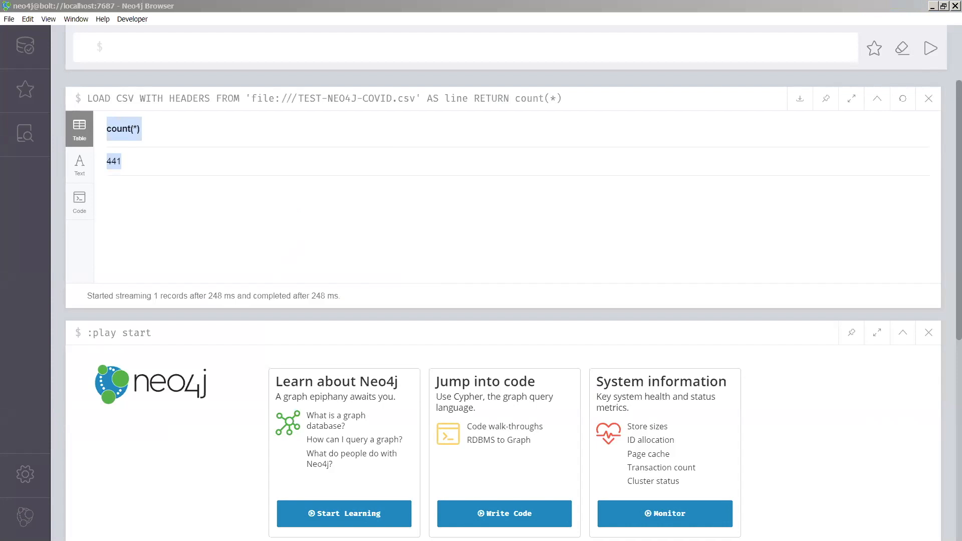
- Run LOAD CSV WITH HEADERS FROM 'file:///TEST-NEO4J-COVID.csv' AS line RETURN * limit 1 and examine the field names and values of the returned record
left_click(442, 48)
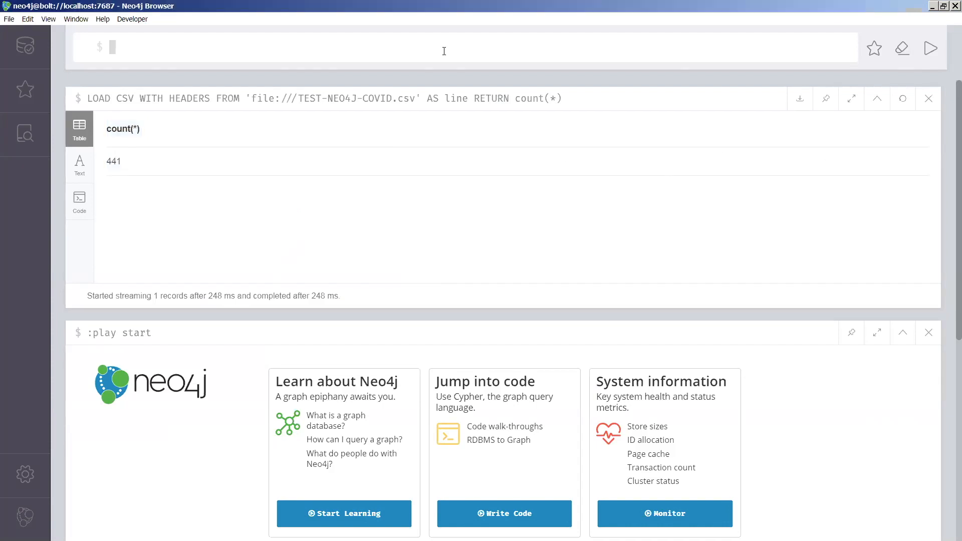
type("LOAD CSV WITH HEADERS FROM 'file:///TEST-NEO4J-COVID.csv' AS line RETURN * limit 1")
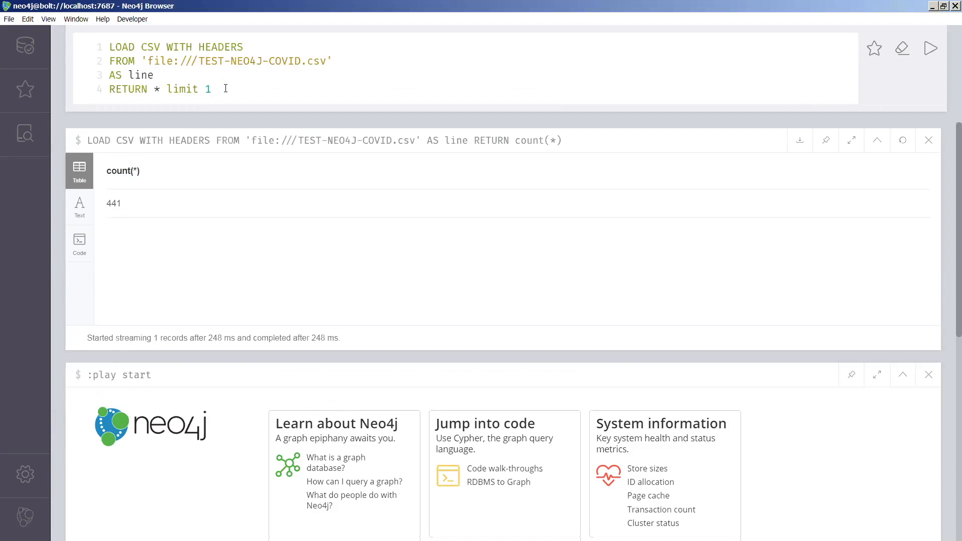
key("ctrl+Return")
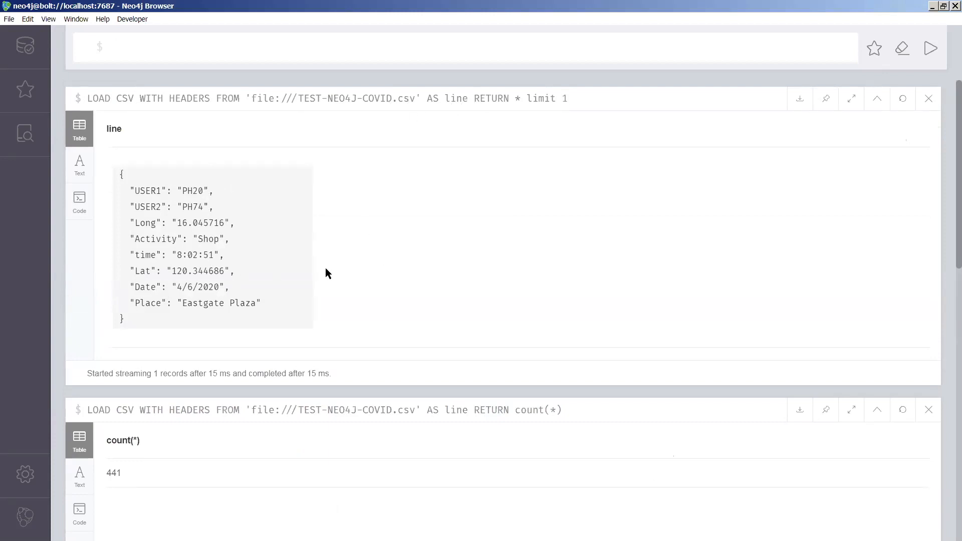
left_click_drag(132, 191, 163, 207)
left_click_drag(132, 239, 174, 239)
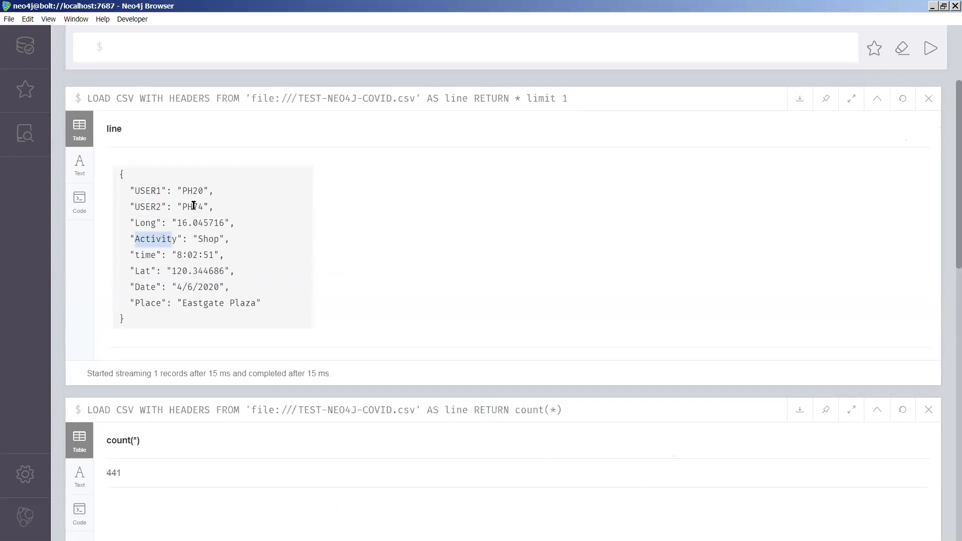
left_click_drag(183, 190, 234, 223)
double_click(204, 238)
left_click_drag(178, 255, 230, 287)
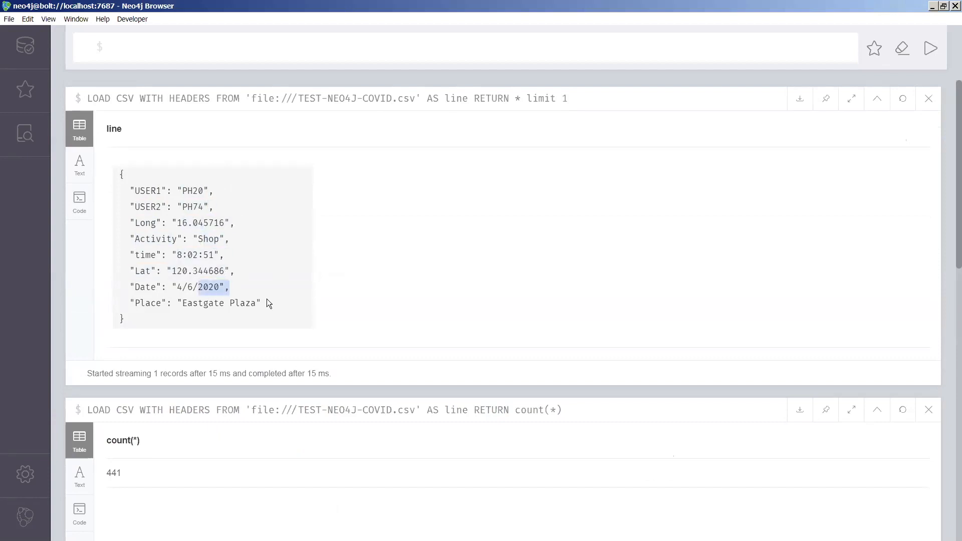
left_click(530, 299)
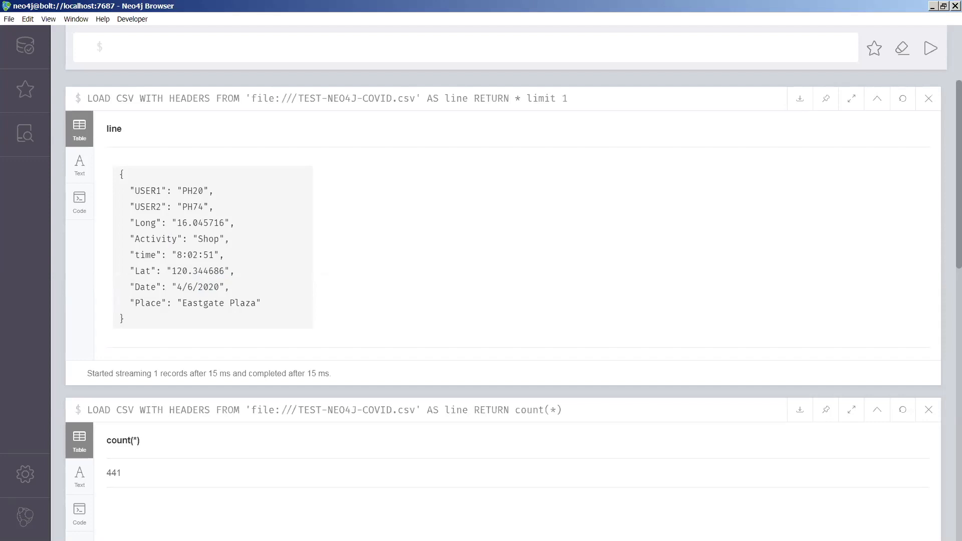
- Paste the import query that loads TEST-NEO4J-COVID.csv as csvrow and merges the user nodes, place nodes, and NEAR and LOCATION links
left_click(681, 60)
key("ctrl+v")
scroll(797, 100, "up", 5)
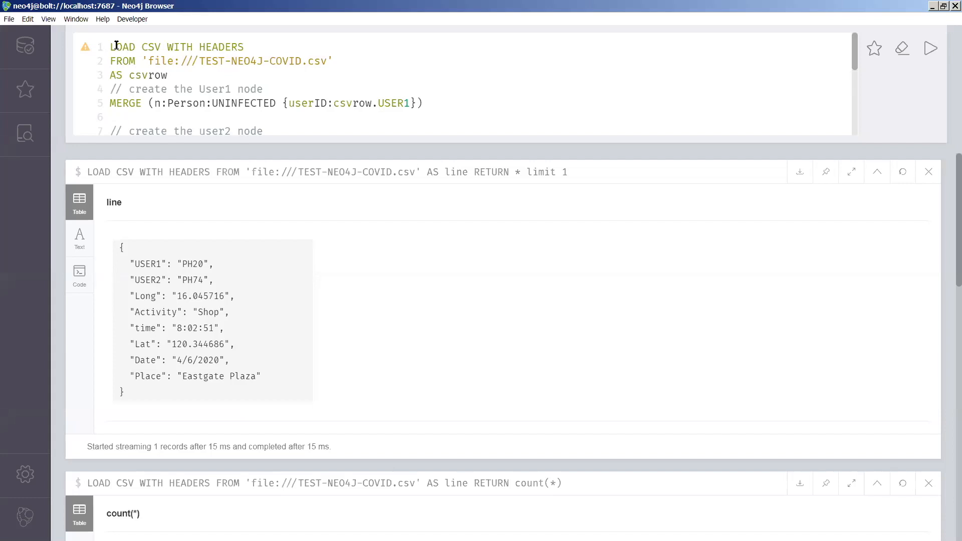
- Examine the query's file path, csvrow alias and the MERGE clause for the USER1 Person:UNINFECTED node, comparing it with the sample record's USER1 value
left_click_drag(151, 63, 347, 59)
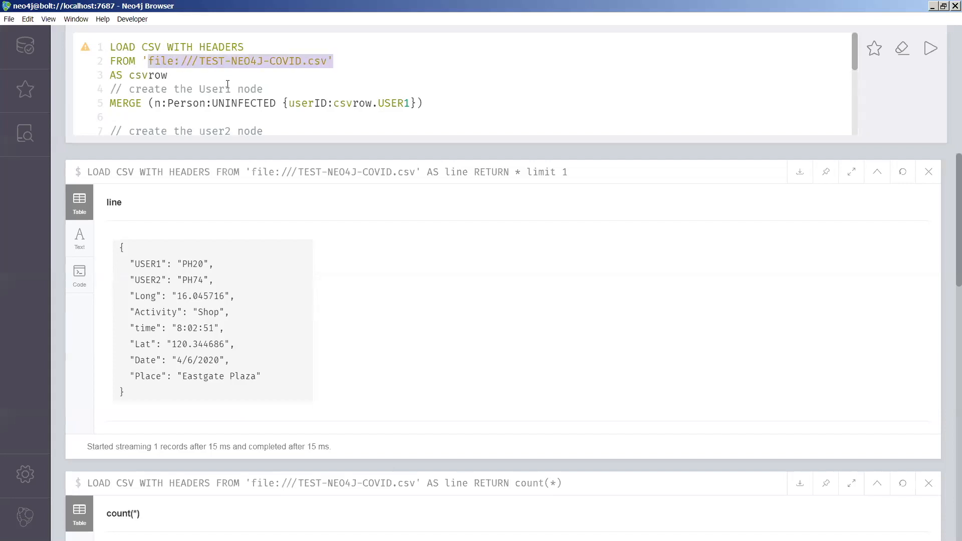
double_click(129, 75)
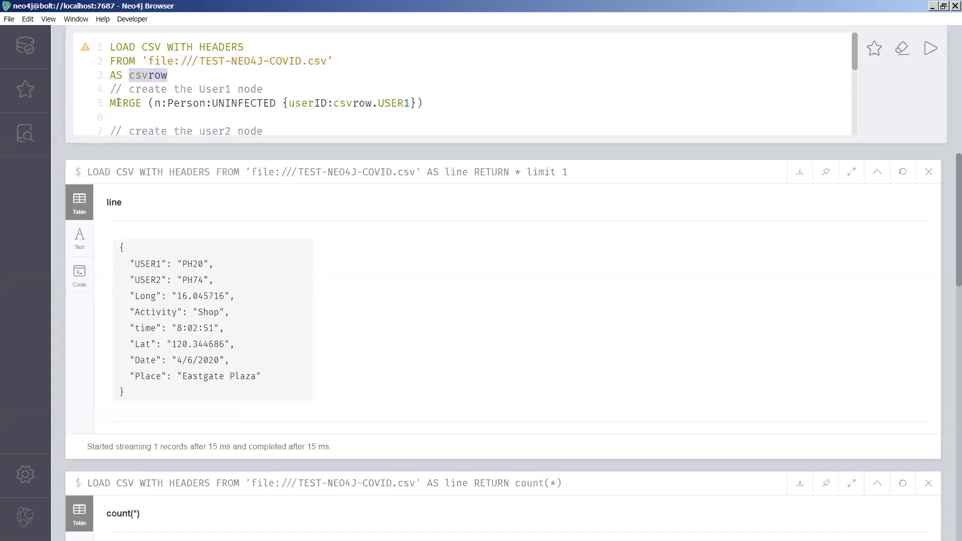
double_click(138, 104)
double_click(157, 103)
double_click(205, 103)
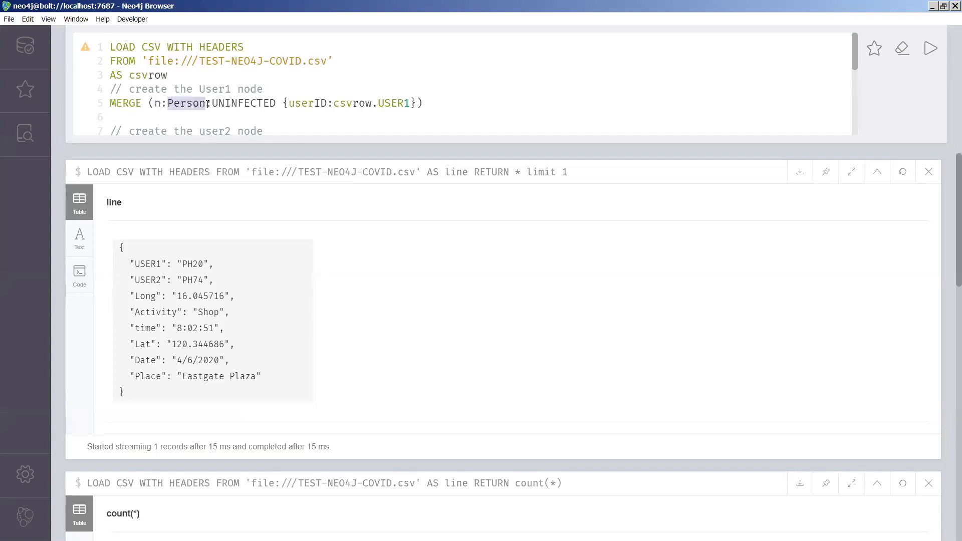
left_click_drag(212, 103, 411, 103)
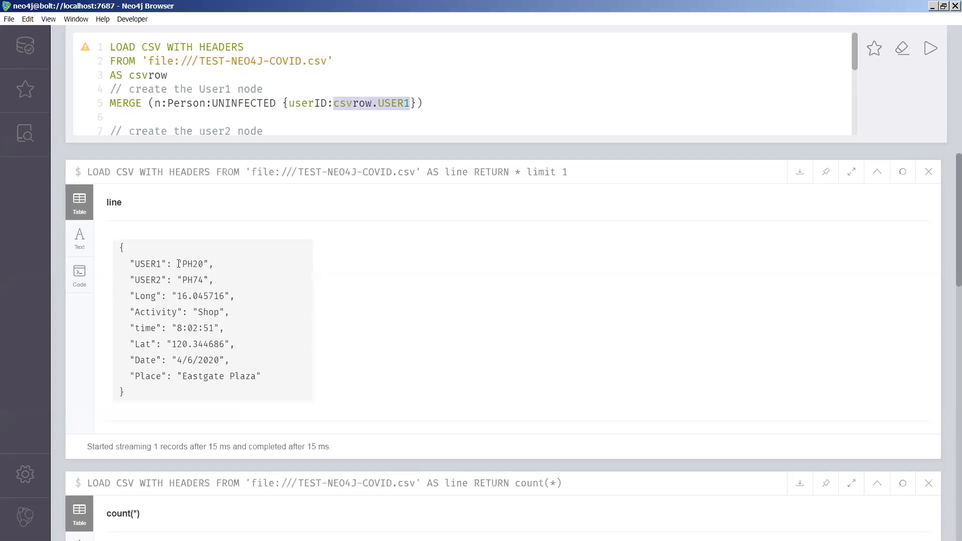
left_click_drag(177, 264, 220, 265)
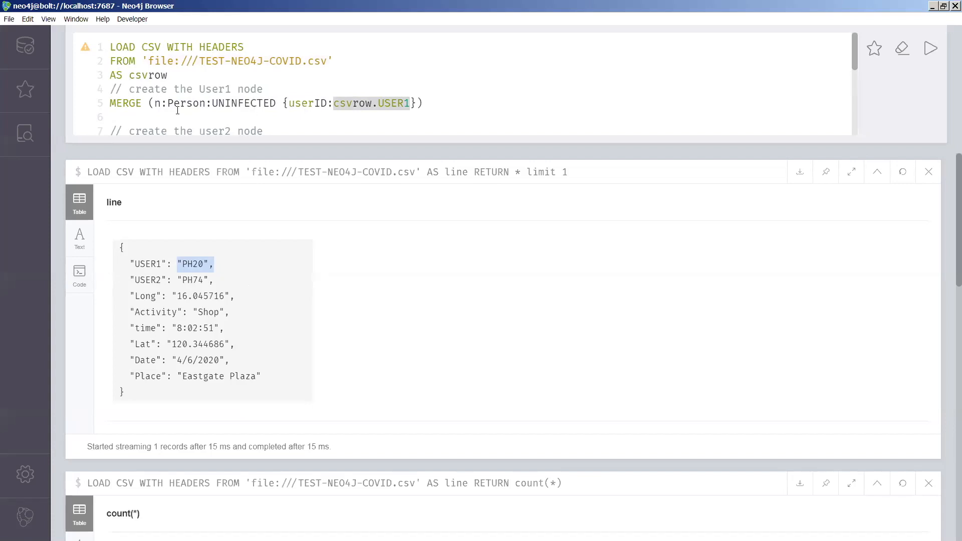
- Examine the MERGE clause for the second Person:UNINFECTED node, including how userID is taken from csvrow.USER2
scroll(200, 109, "down", 2)
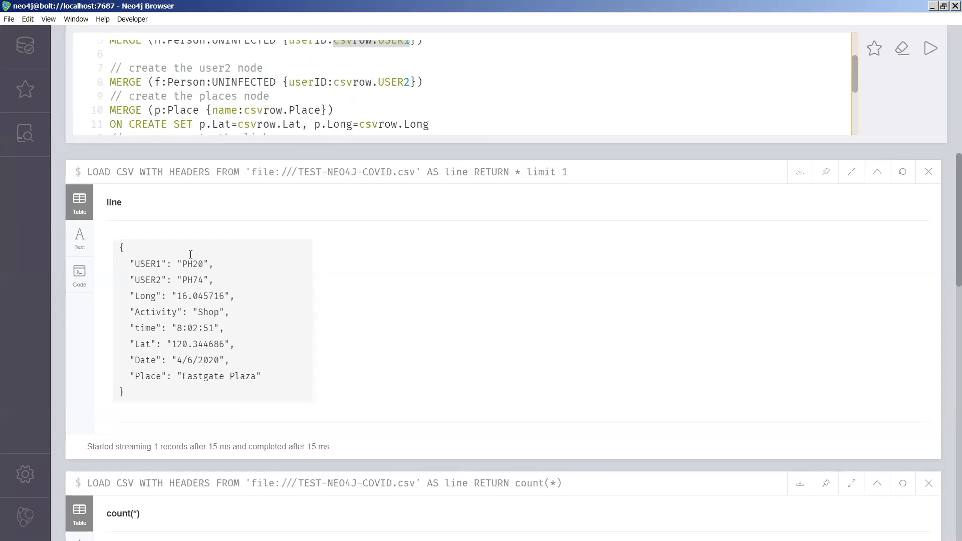
left_click_drag(157, 85, 422, 82)
double_click(395, 81)
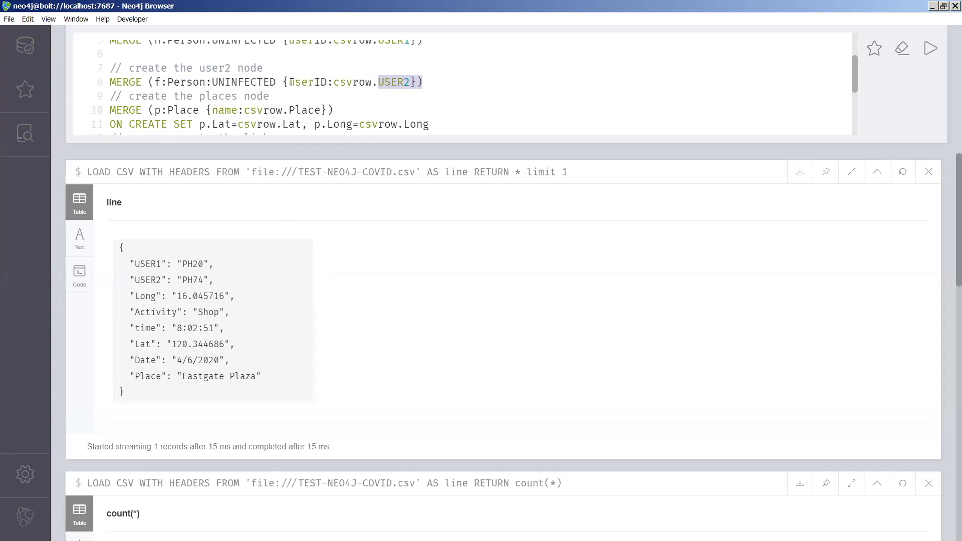
double_click(307, 83)
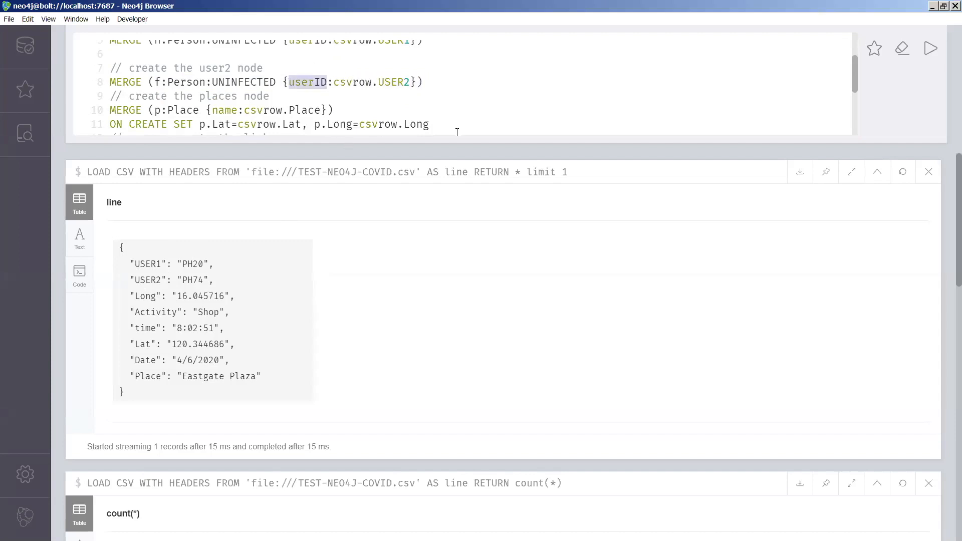
left_click(434, 86)
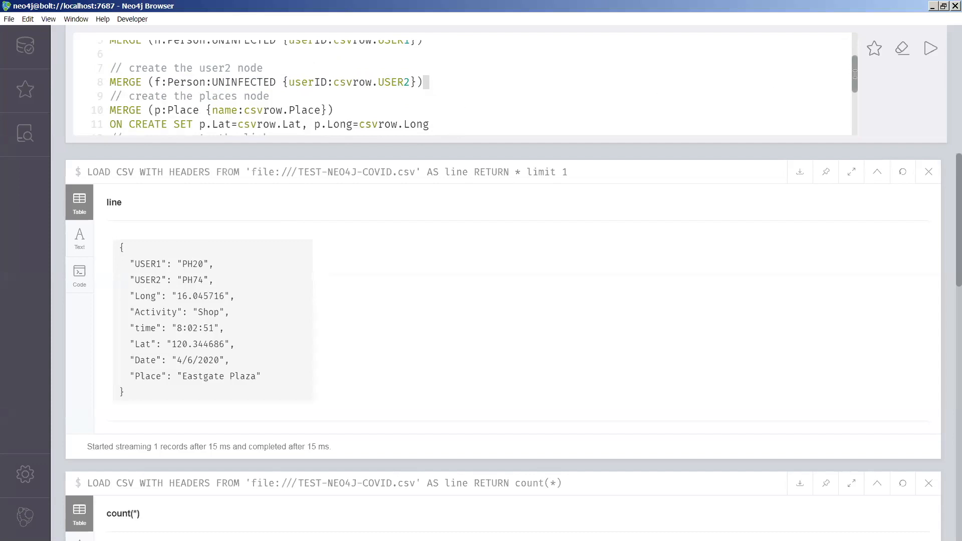
- Examine the Place node's MERGE clause, its name source in the sample record, and the ON CREATE SET line for Lat and Long
left_click_drag(855, 75, 855, 79)
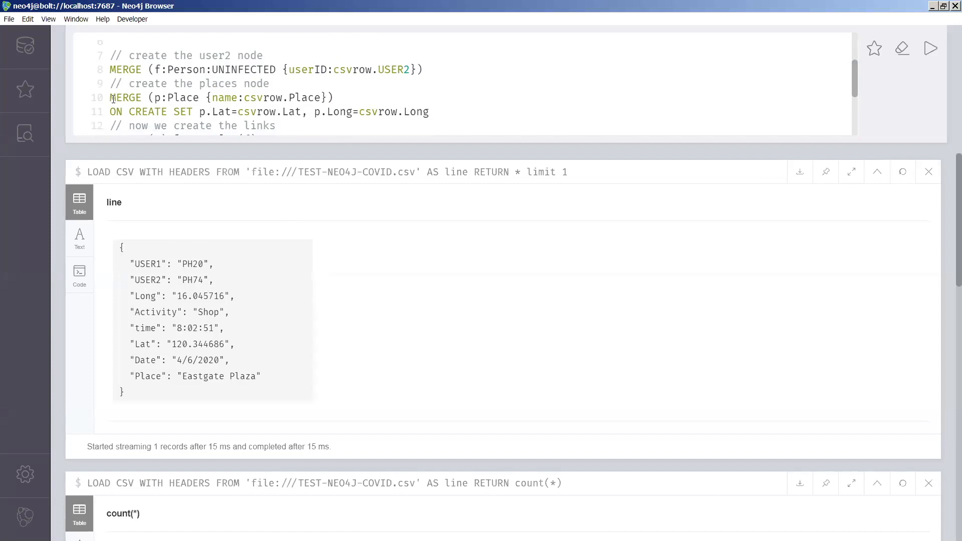
left_click_drag(142, 97, 109, 97)
left_click(145, 98)
left_click_drag(167, 98, 198, 98)
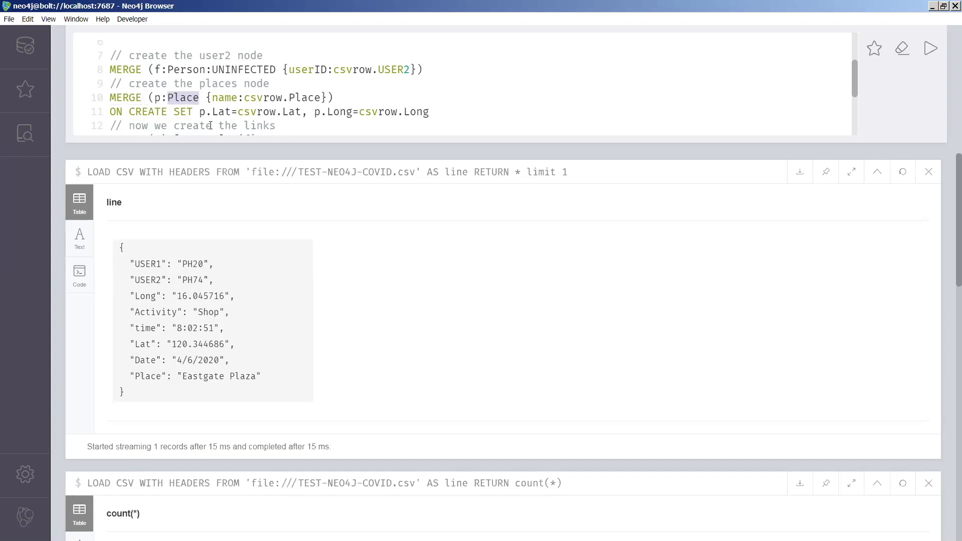
left_click_drag(212, 98, 320, 98)
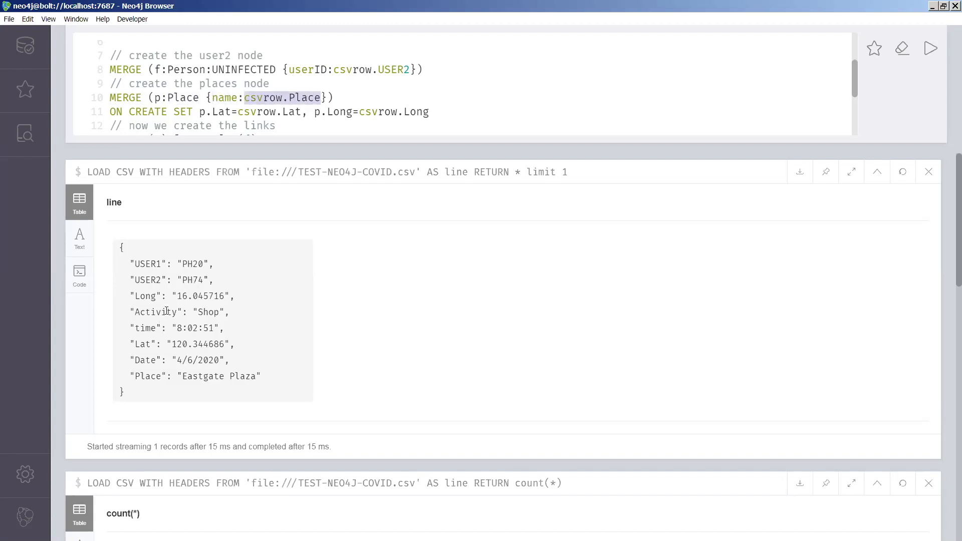
left_click_drag(178, 375, 260, 375)
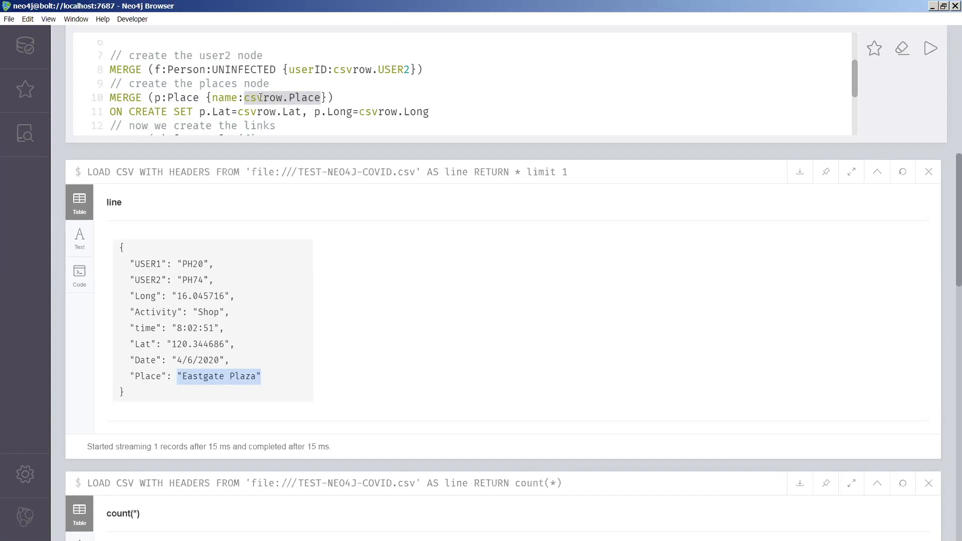
left_click_drag(206, 97, 244, 97)
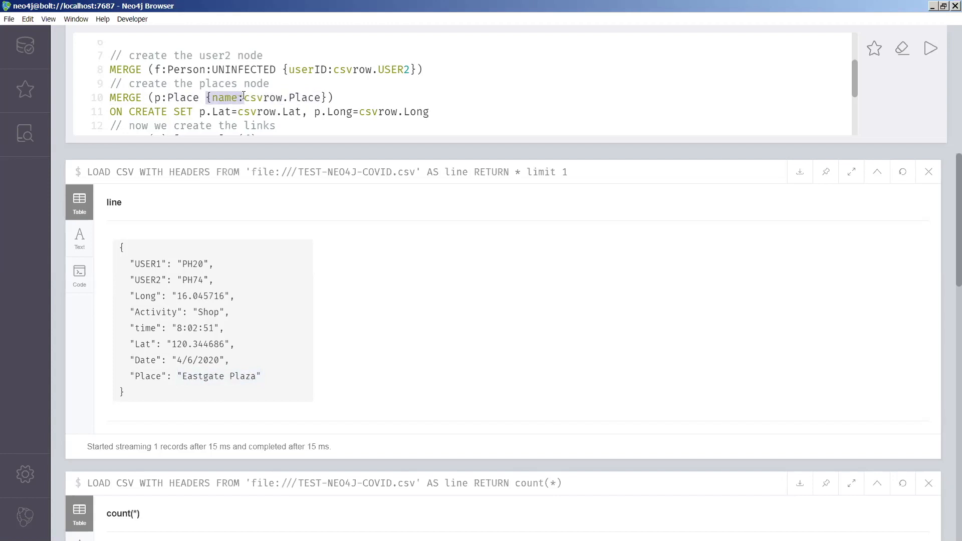
left_click_drag(167, 98, 199, 99)
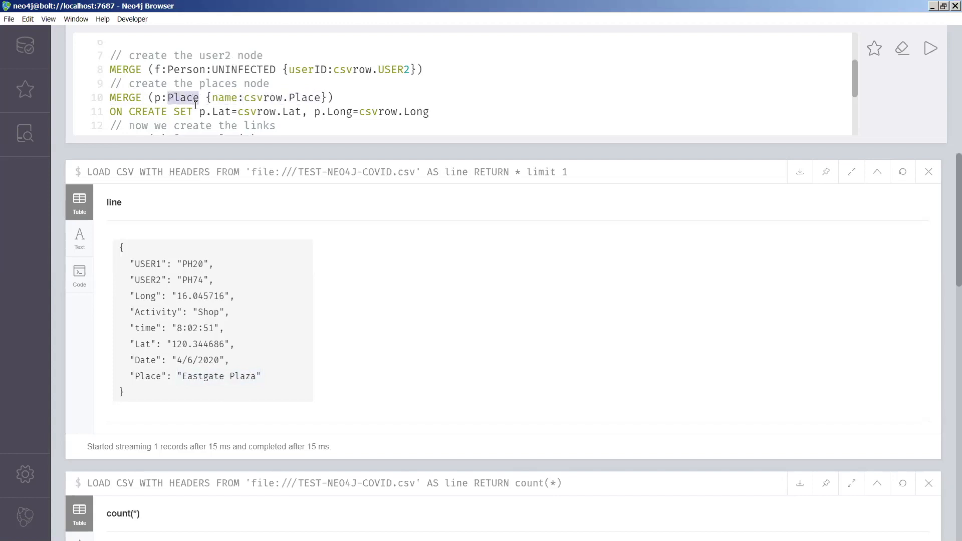
left_click(328, 112)
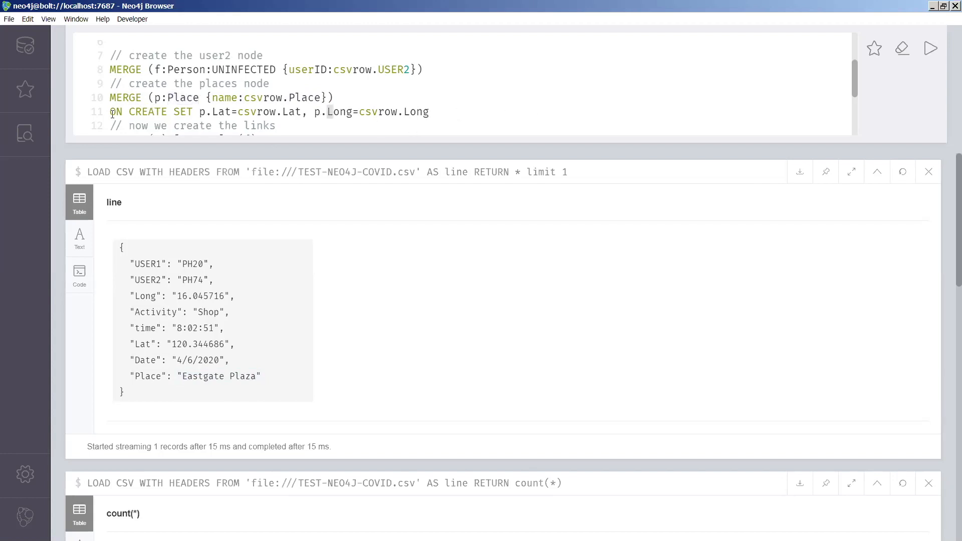
left_click_drag(111, 113, 199, 112)
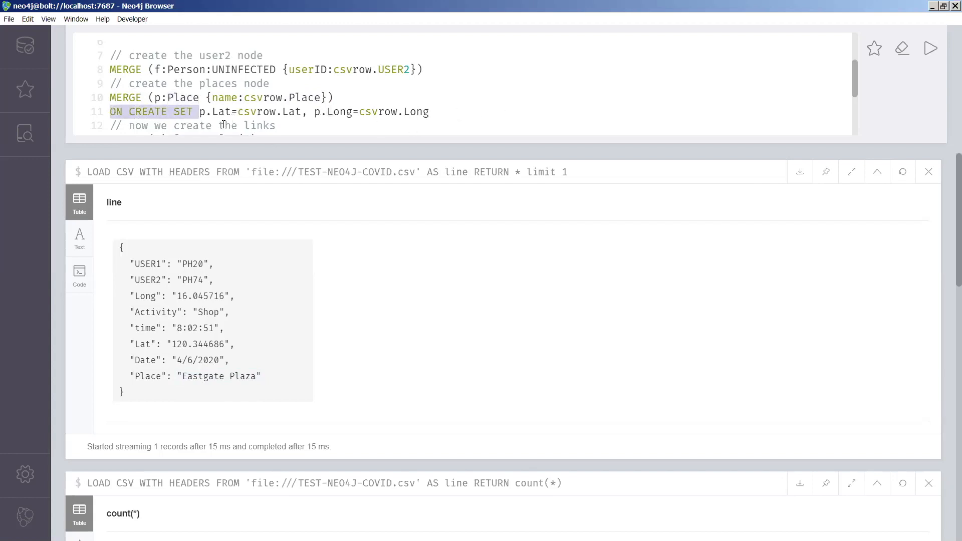
left_click(204, 112)
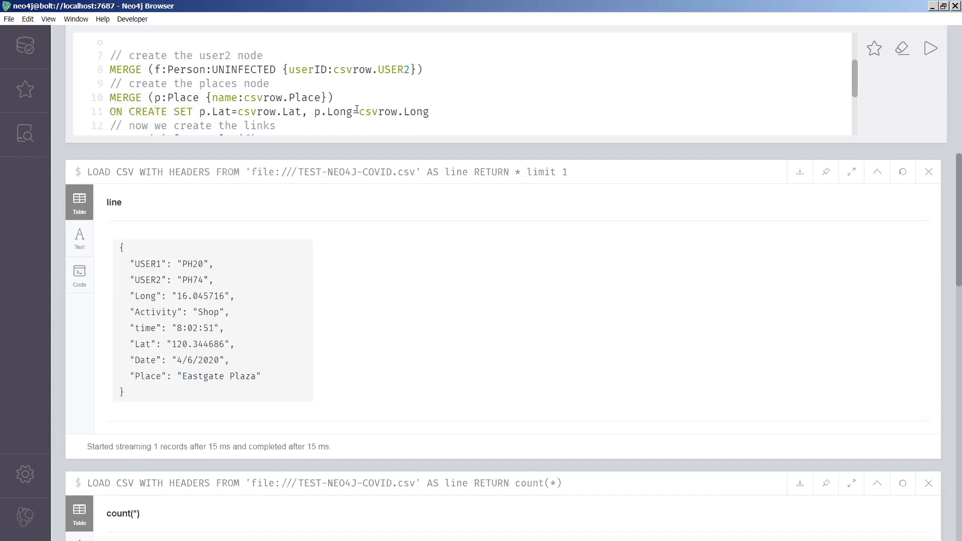
left_click_drag(167, 98, 201, 100)
- Run the full import query and show the database information with its node labels, relationship types and property keys
left_click_drag(855, 83, 847, 104)
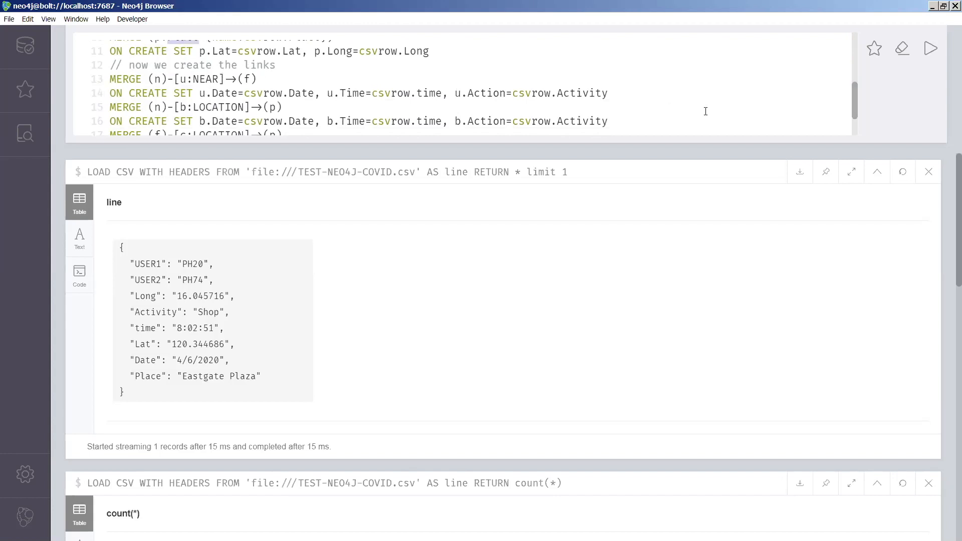
left_click_drag(853, 101, 851, 117)
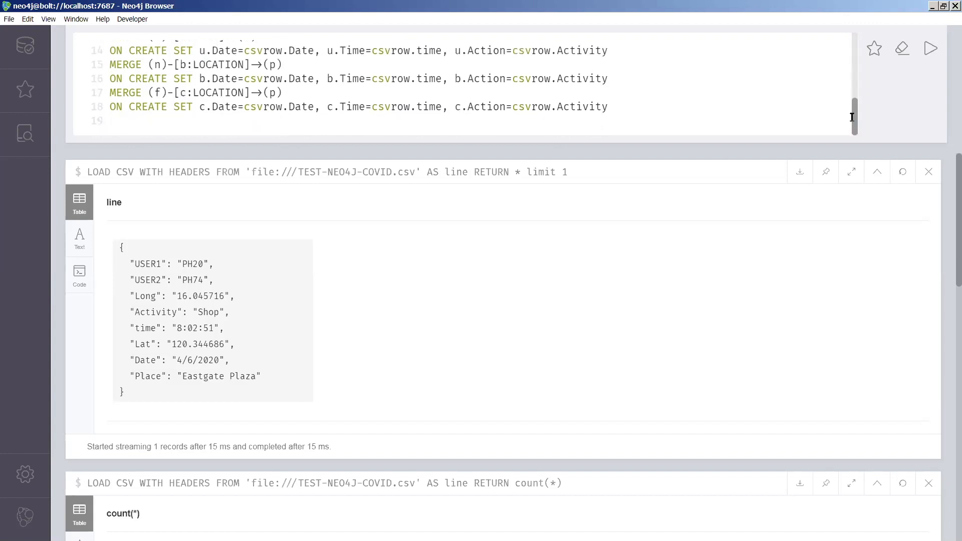
left_click(930, 49)
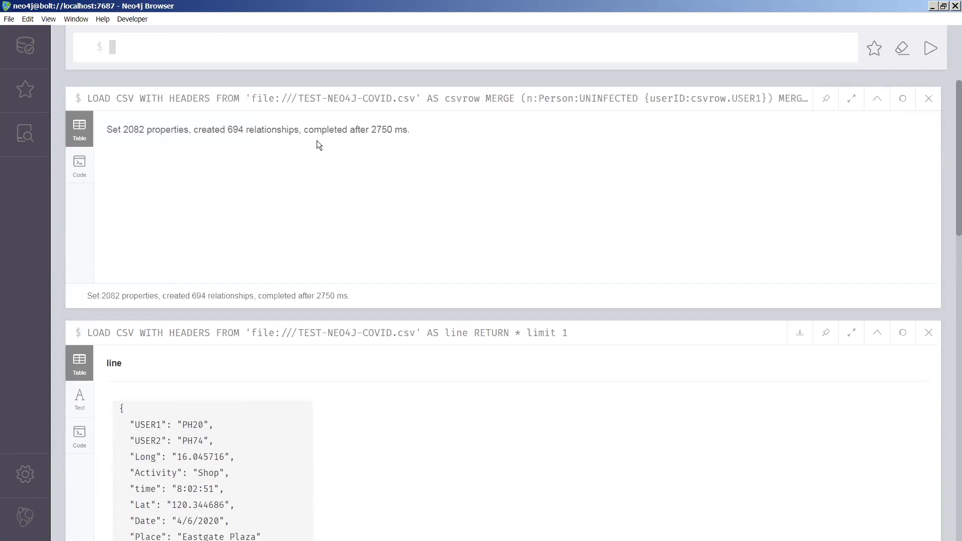
left_click(25, 47)
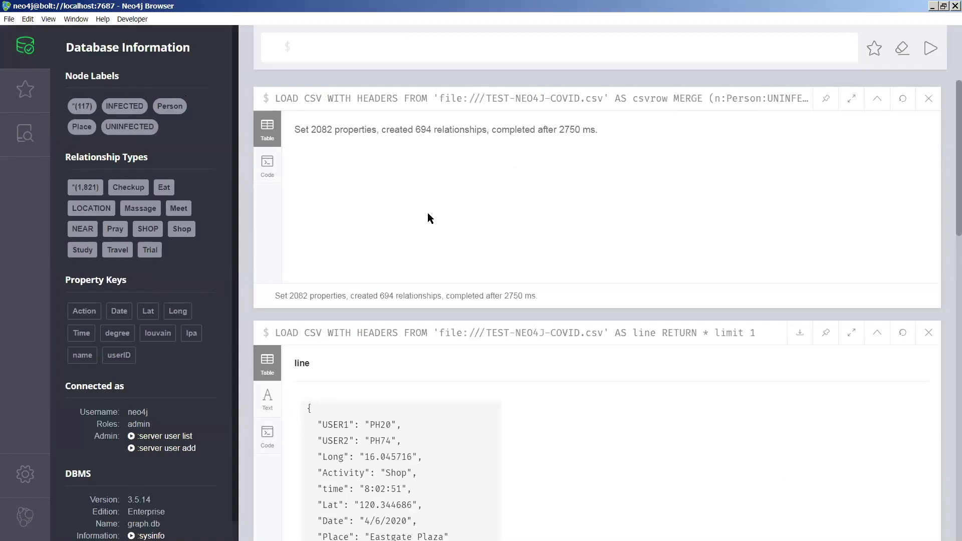
- Switch to File Explorer and open the database's installation-4.0.3 folder, reached through C:\Users\my pc\.Neo4jDesktop\neo4jDatabases
key("alt+Tab")
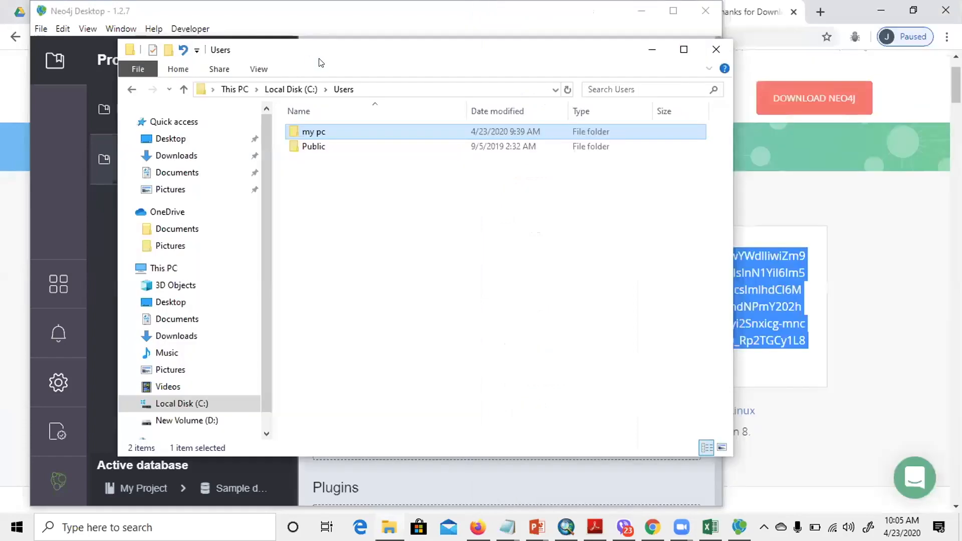
left_click(198, 403)
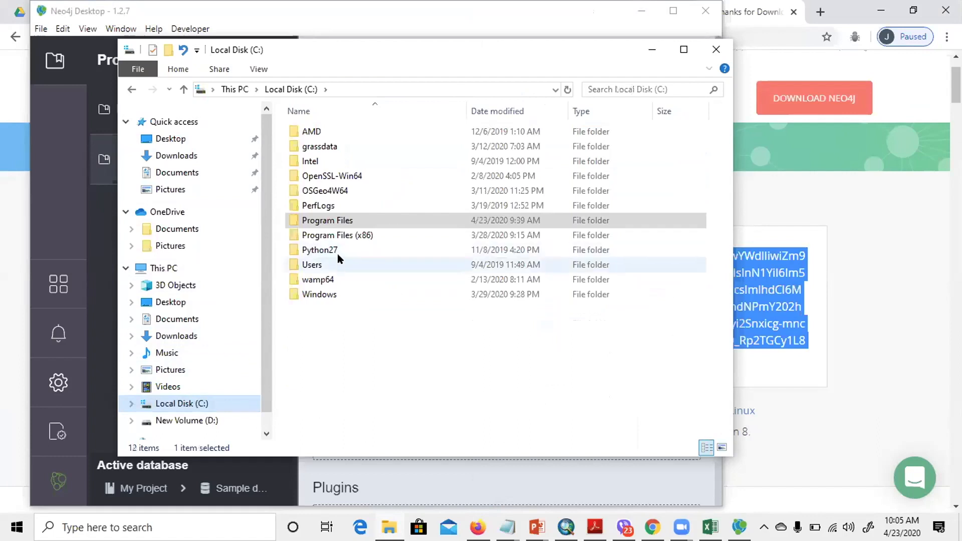
double_click(337, 263)
double_click(315, 135)
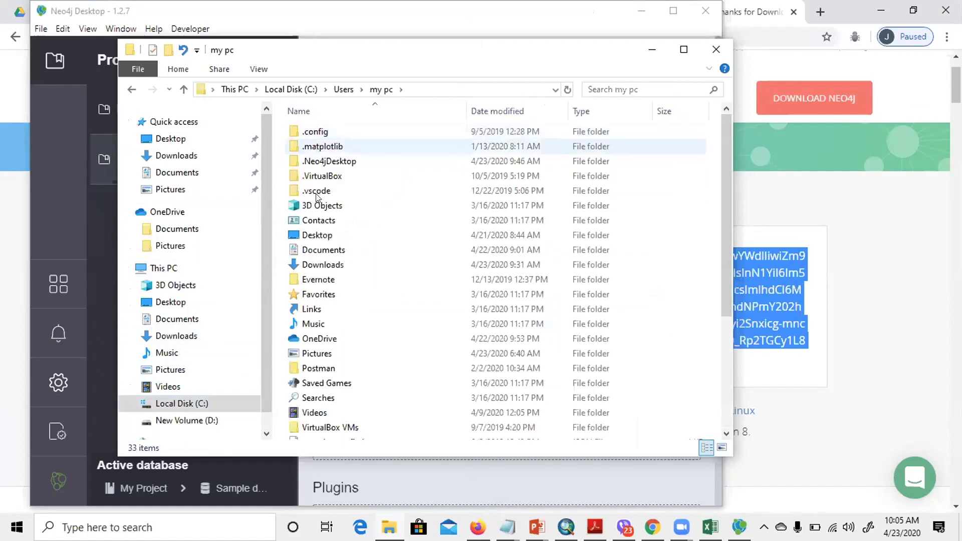
double_click(320, 161)
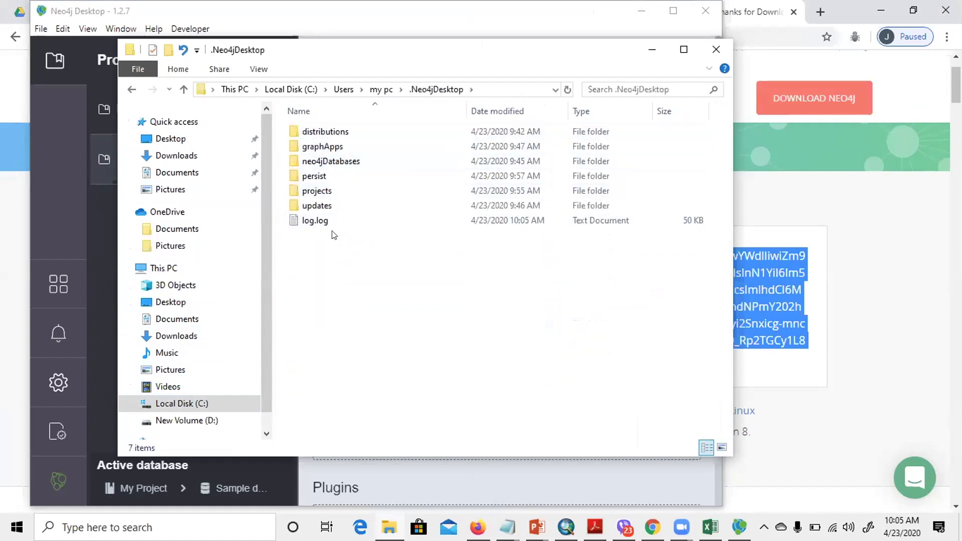
double_click(341, 161)
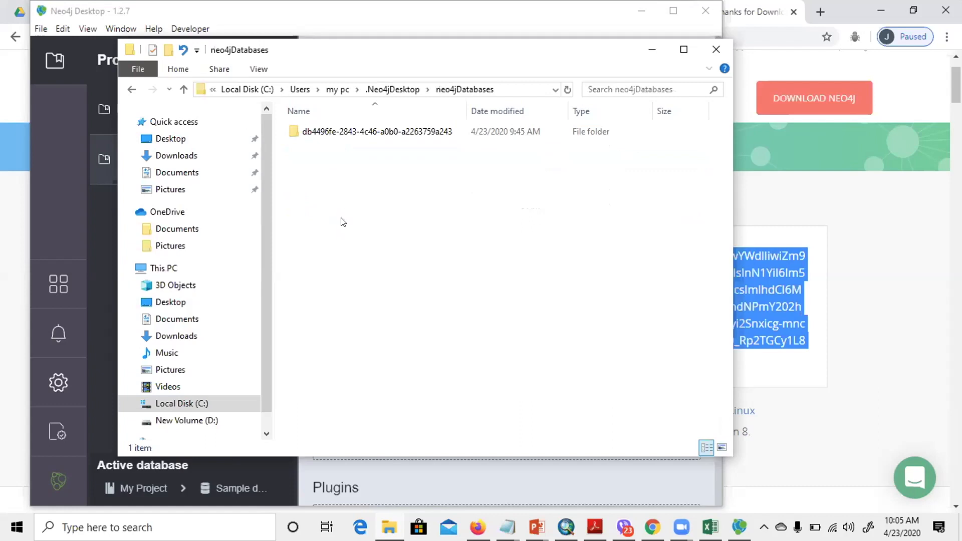
double_click(341, 131)
left_click(338, 132)
double_click(338, 131)
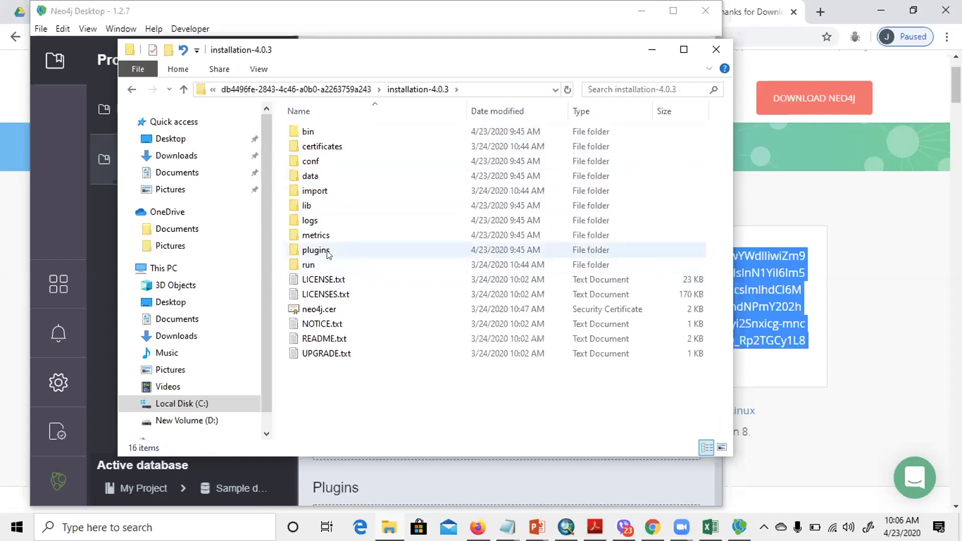
- Copy TEST-NEO4J-COVID.csv from the recent files into the import folder of installation-4.0.3
double_click(332, 191)
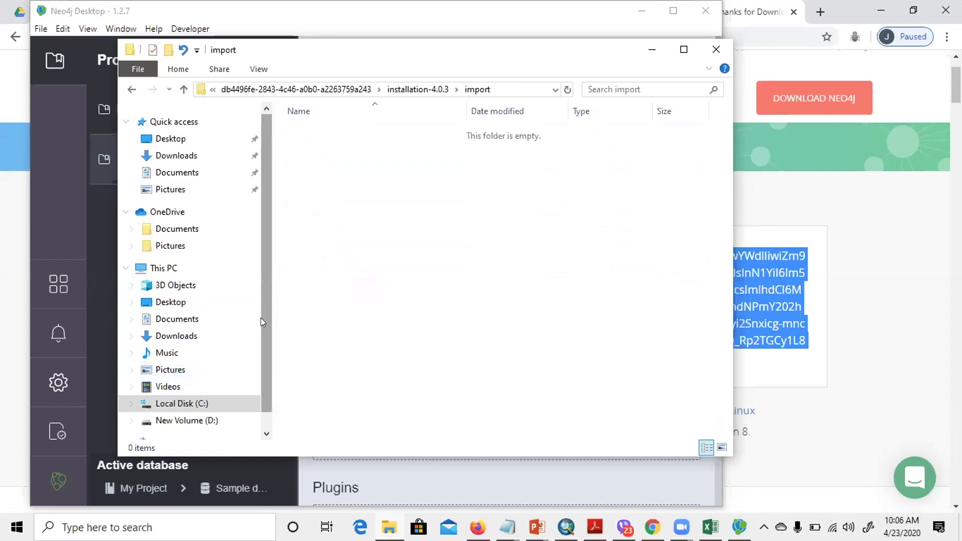
key("super+e")
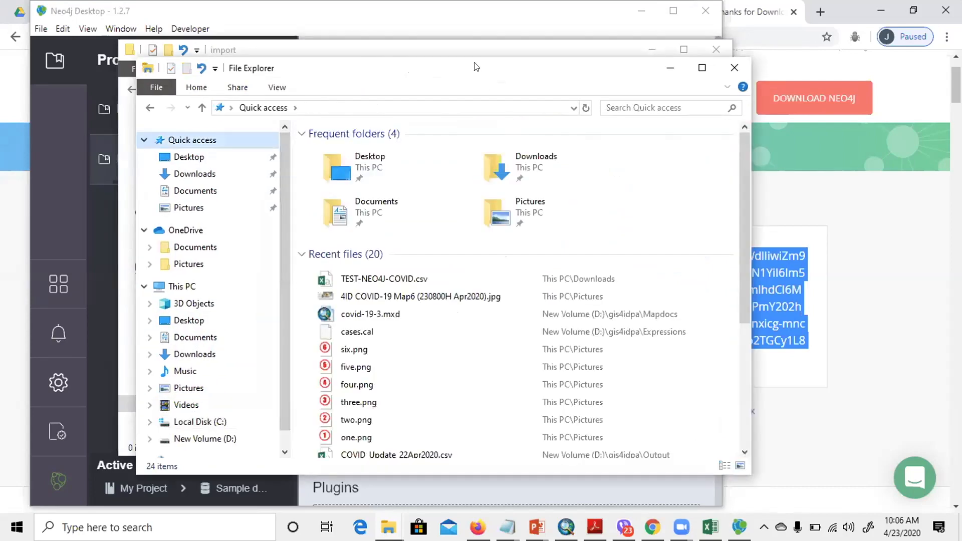
left_click_drag(646, 365, 321, 228)
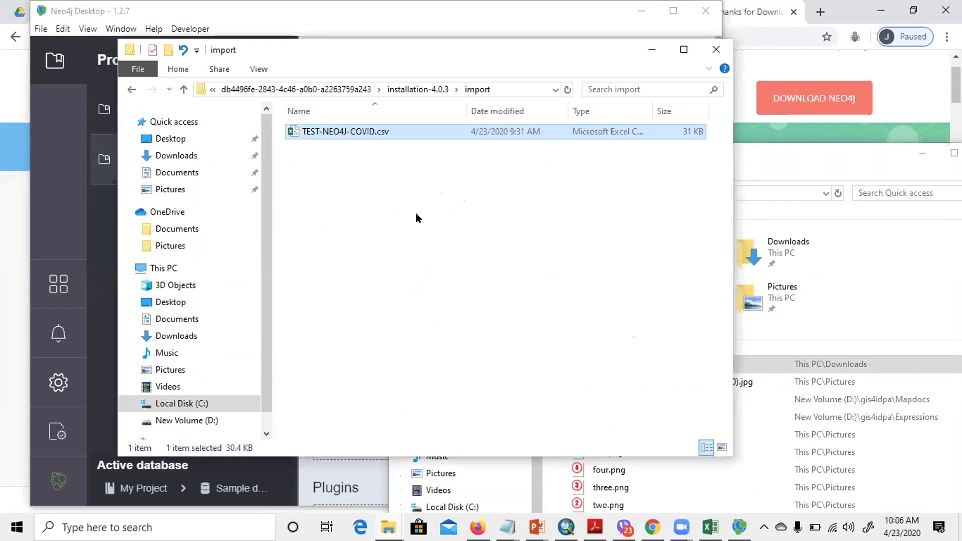
- Switch to Neo4j Desktop and open My Project's Sample database in Neo4j Browser
left_click(97, 16)
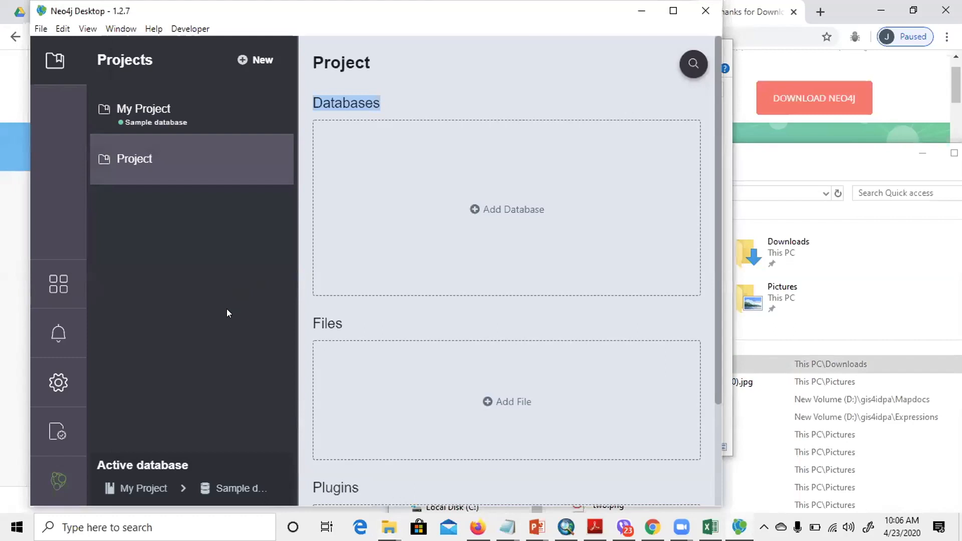
left_click(153, 109)
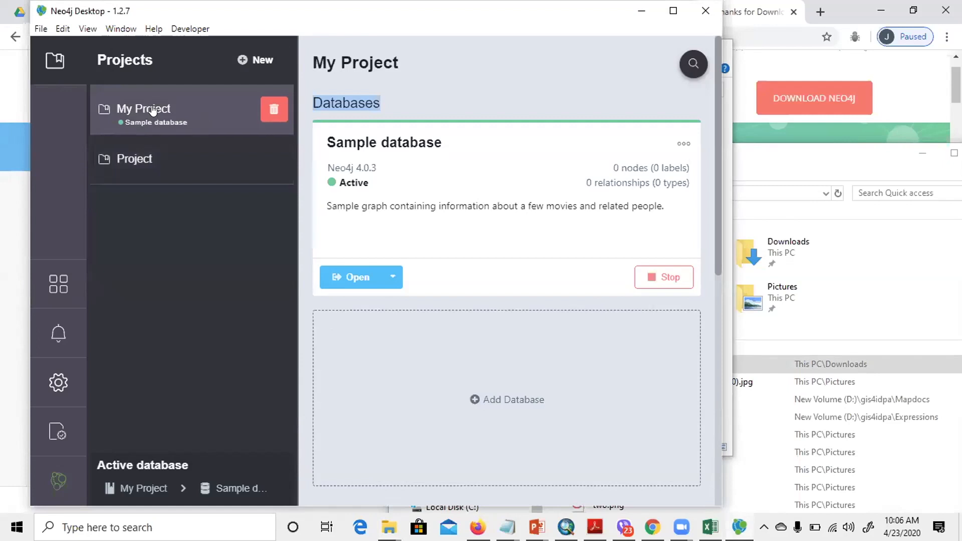
left_click(353, 277)
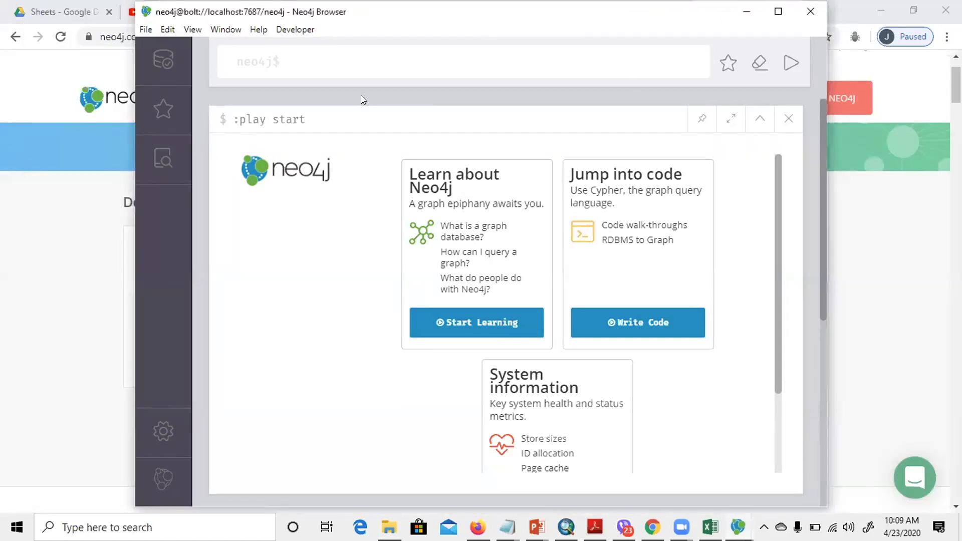
- Count the CSV's rows by running LOAD CSV WITH HEADERS FROM 'file:///TEST-NEO4J-COVID.csv' AS line RETURN count(*)
type("LOAD CSV WITH HEADERS FROM 'file:///TEST-NEO4J-COVID.csv' AS line RETURN count(*)")
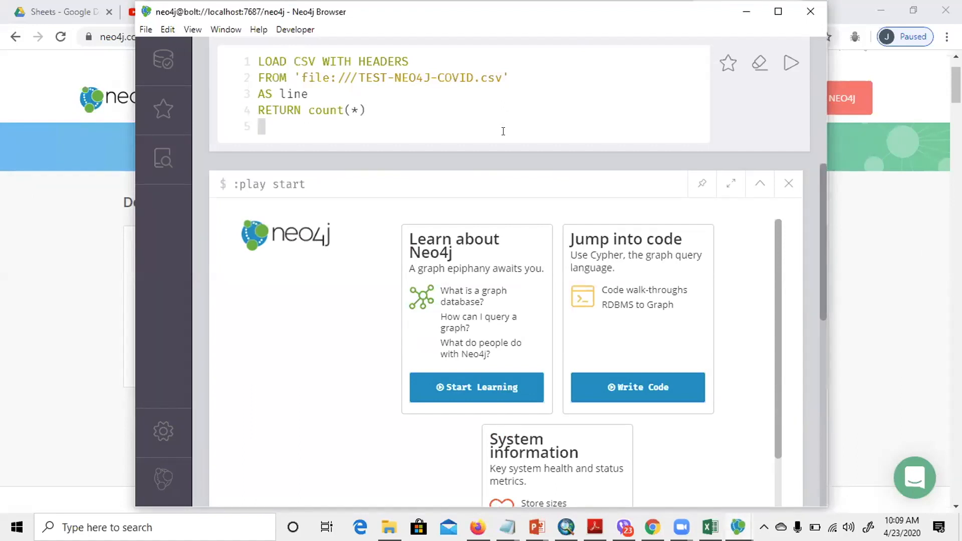
left_click(787, 62)
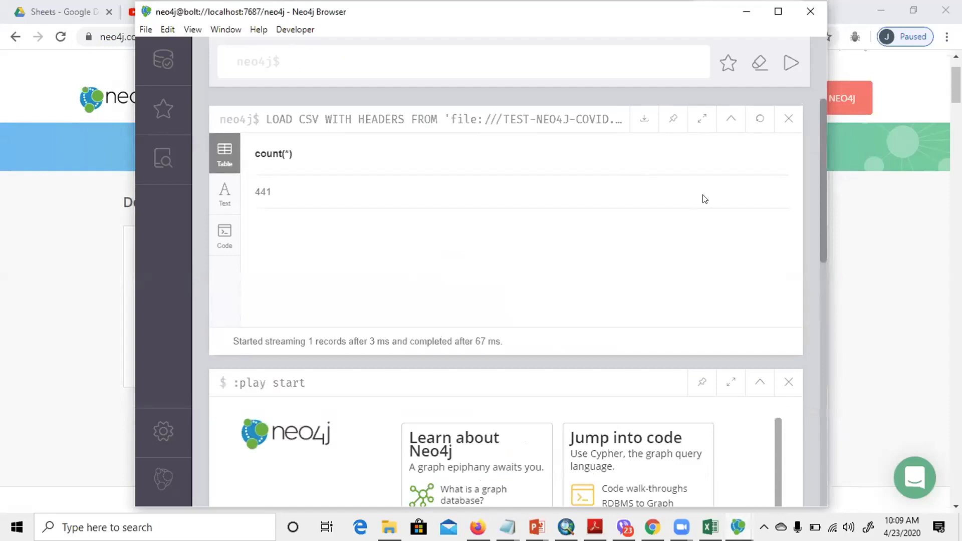
- Query one sample record from TEST-NEO4J-COVID.csv with RETURN * limit 1, removing the stray RETURN count(*) line from the query
type("RETURN count(*) LOAD CSV WITH HEADERS FROM 'file:///TEST-NEO4J-COVID.csv' AS line RETURN * limit 1")
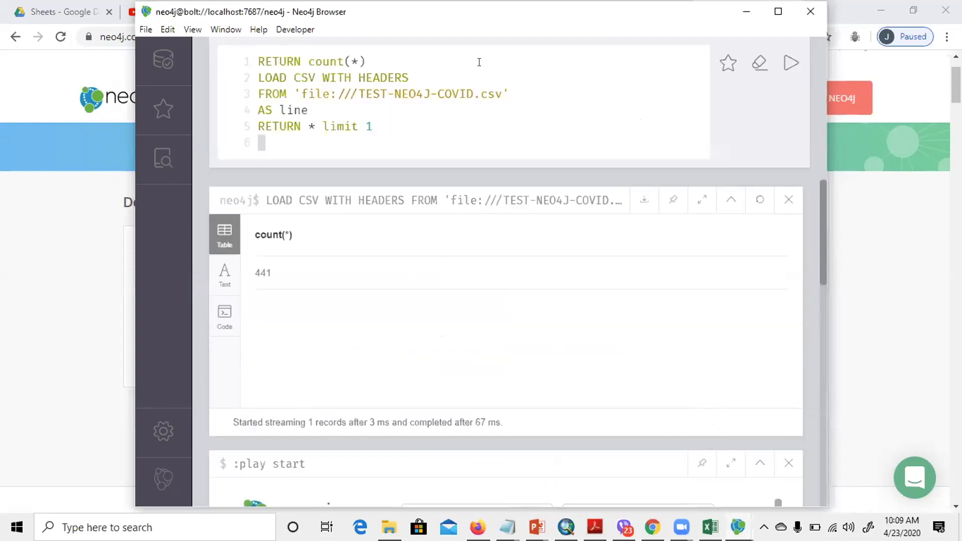
left_click(790, 63)
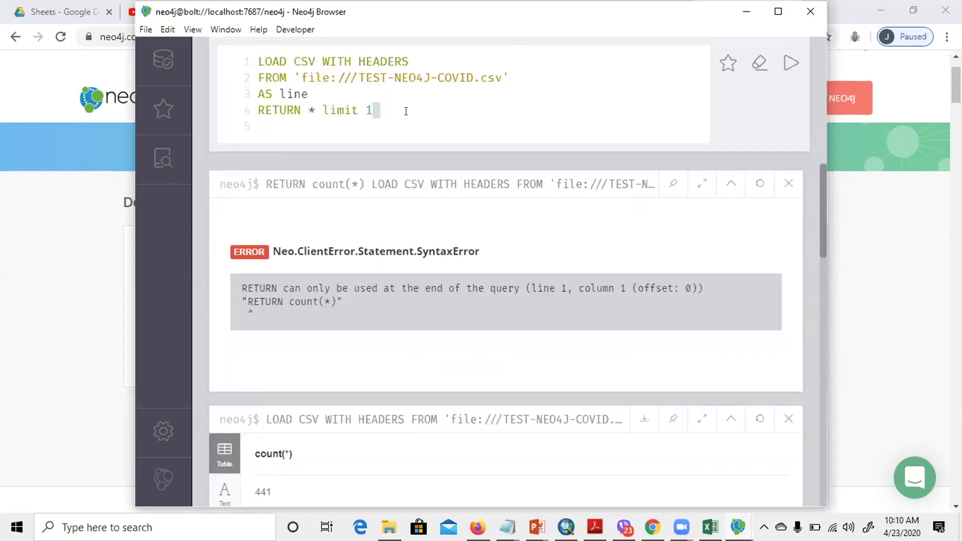
left_click(790, 63)
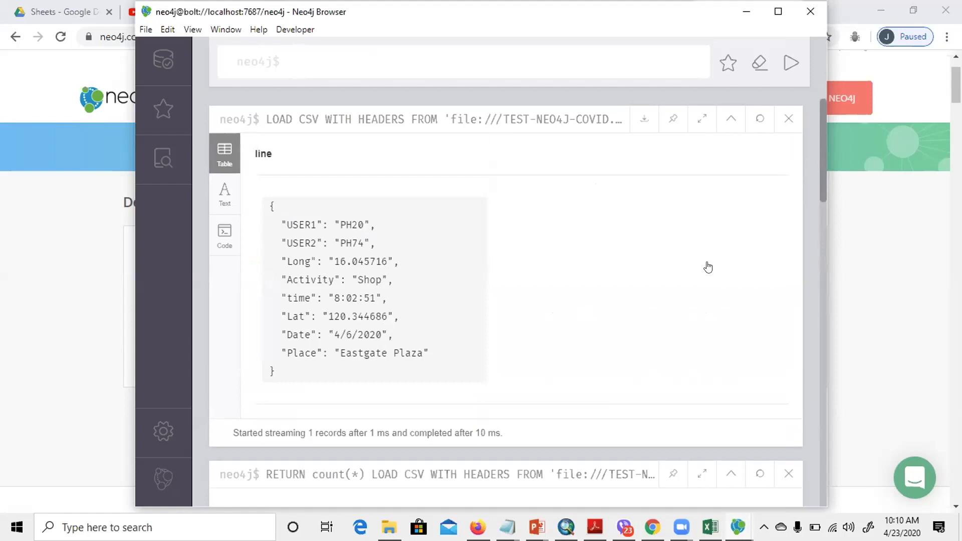
- Insert the prepared import query, trim it to the LOAD CSV AS csvrow statement with its MERGE clauses, and run it
key("alt+Tab")
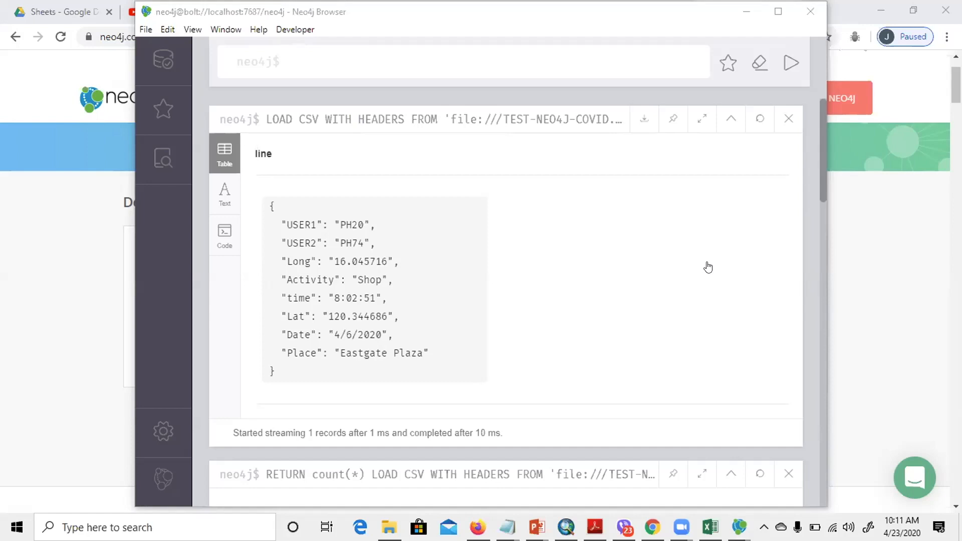
left_click(466, 52)
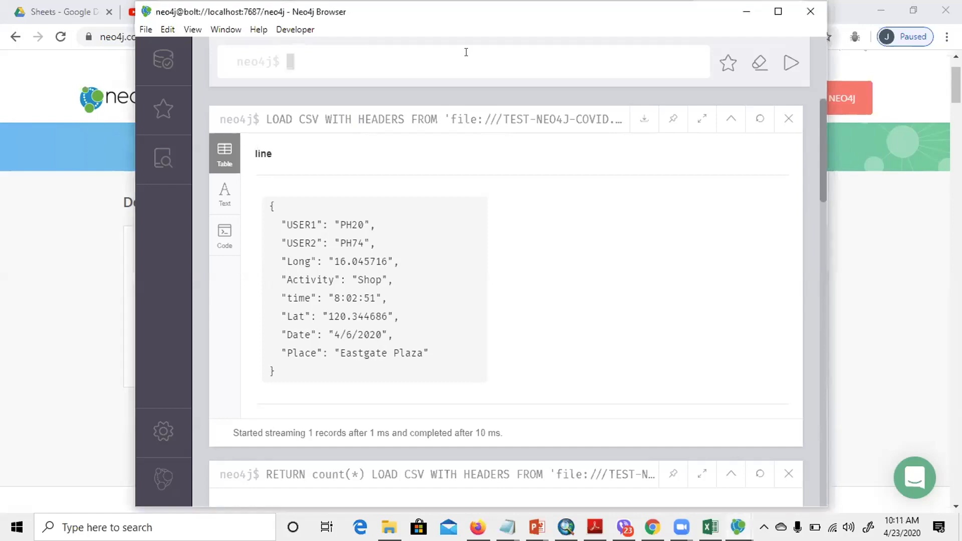
key("ctrl+v")
scroll(459, 151, "up", 5)
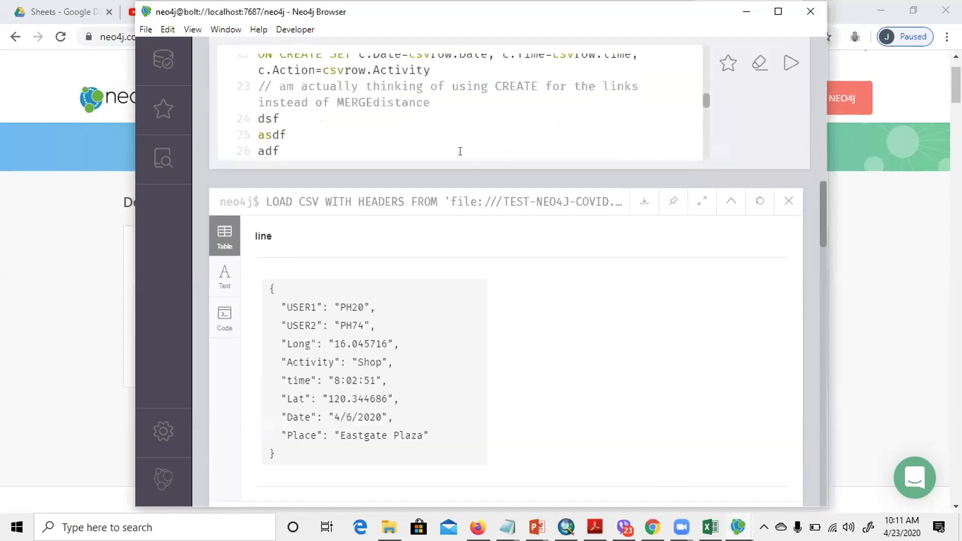
scroll(459, 142, "up", 2)
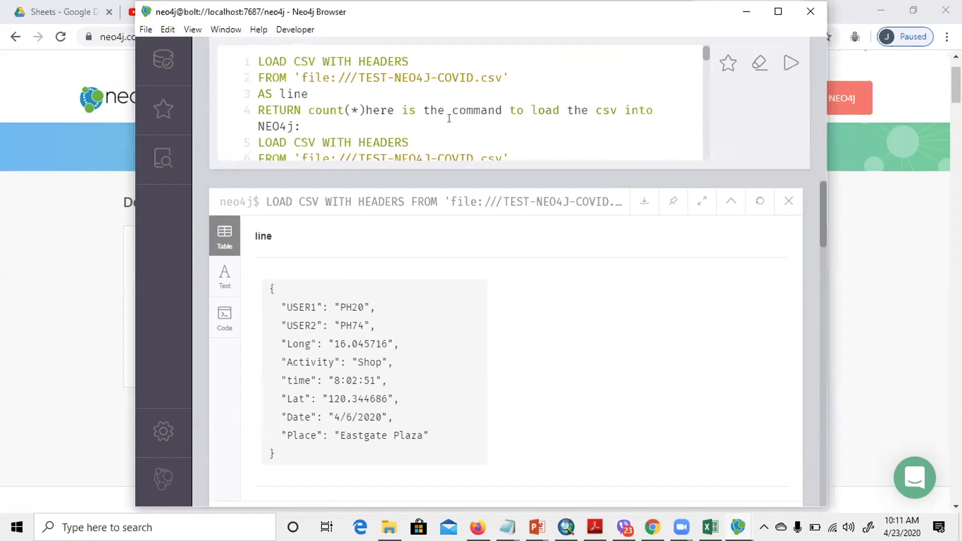
scroll(449, 118, "down", 2)
scroll(448, 119, "down", 5)
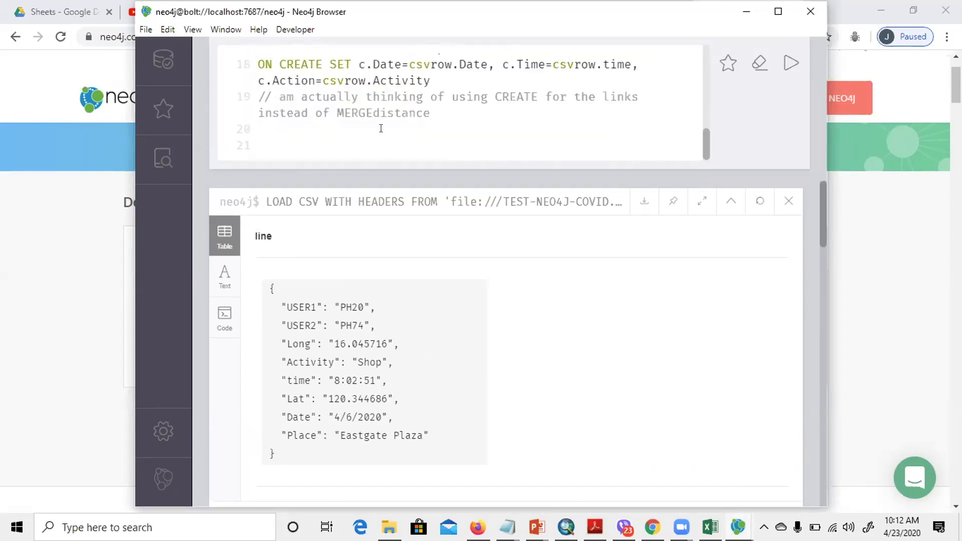
left_click(790, 62)
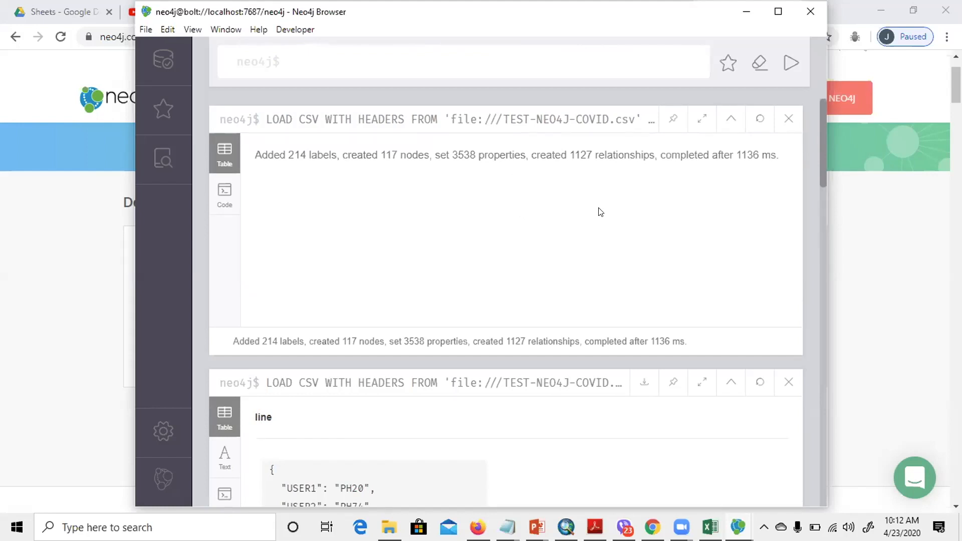
- Examine the database's node labels, relationship types and property keys in a maximized window, and hide the database information again
left_click(163, 58)
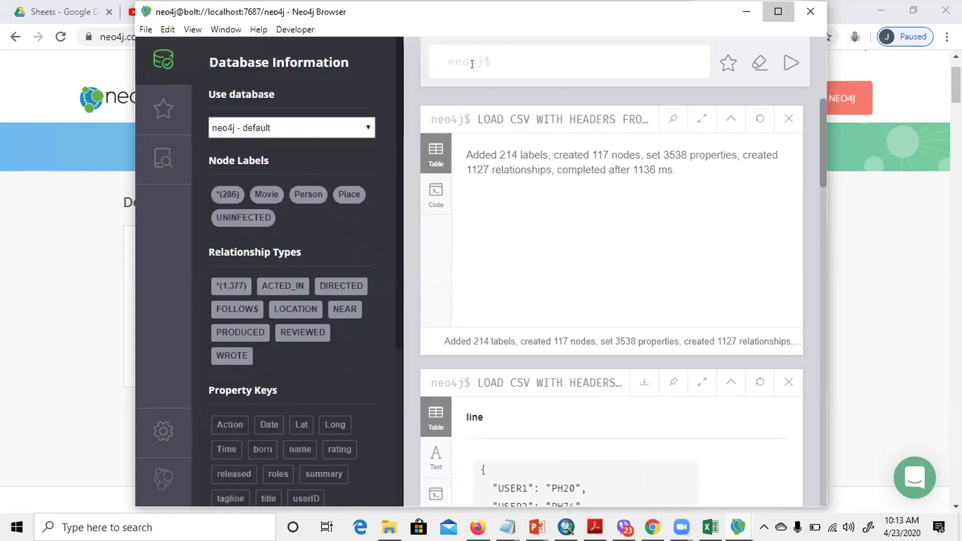
left_click(778, 12)
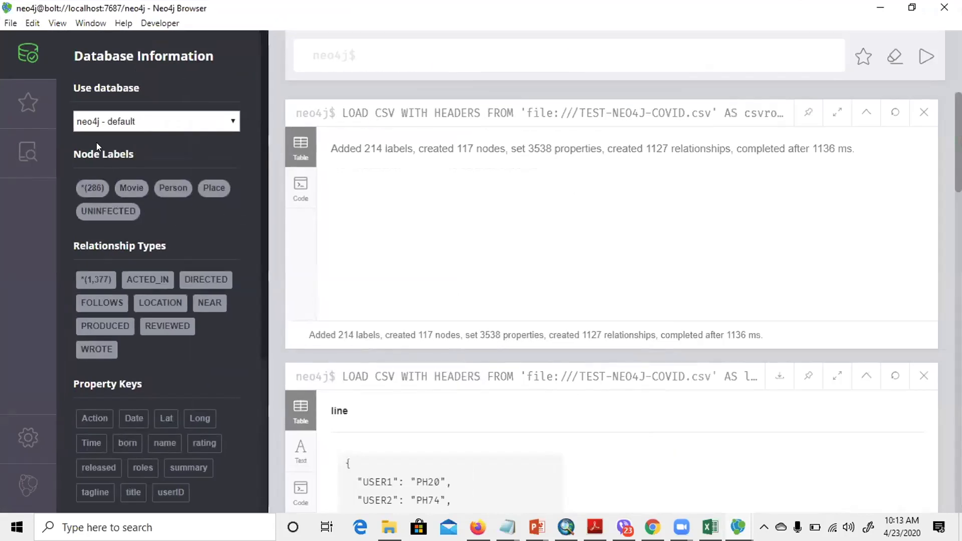
left_click(21, 47)
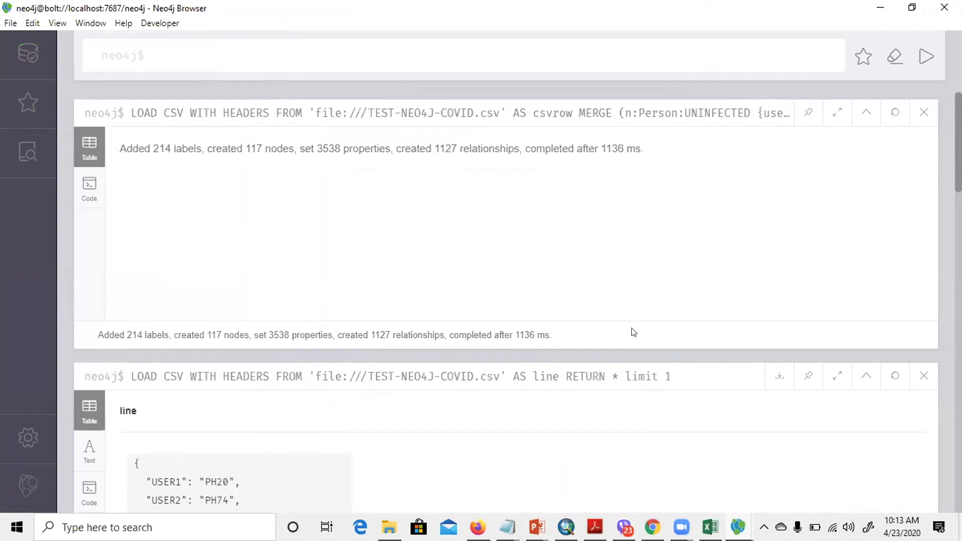
- Run a Match query returning n,p,m for Person PH20 and Person PH91 linked to the Place named Dagupenas
key("alt+Tab")
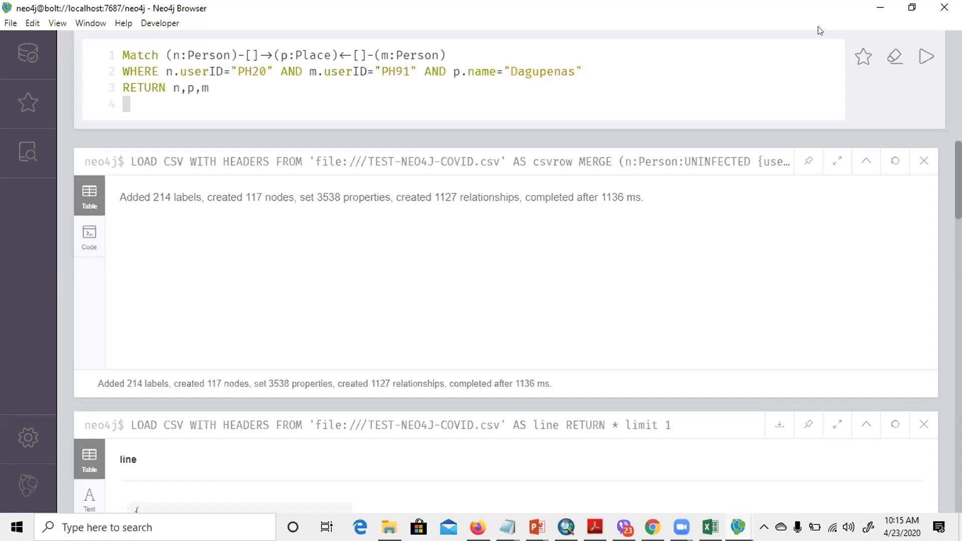
left_click(926, 56)
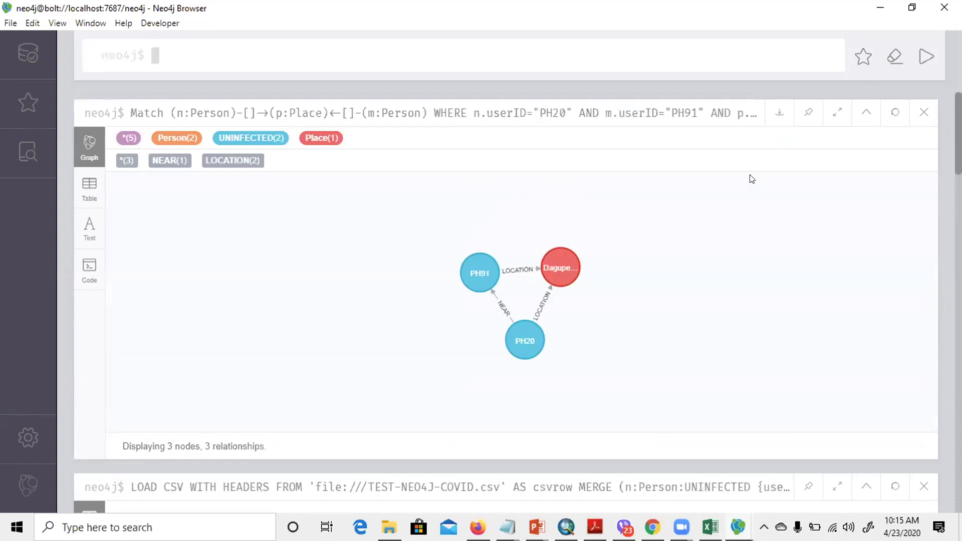
key("alt+Tab")
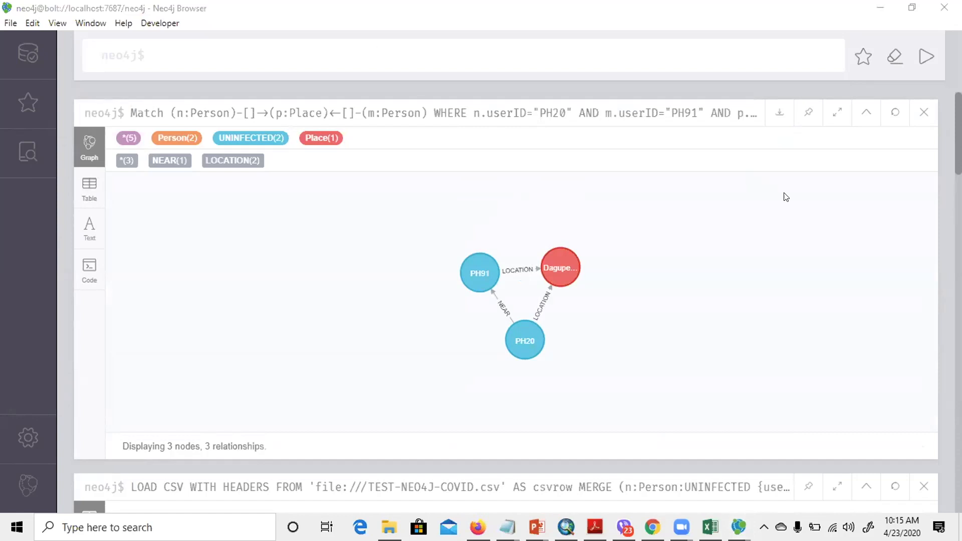
- Spread the graph nodes into a wide triangle with PH20 and PH91 at the upper corners and Dagupenas below between them
mouse_move(559, 265)
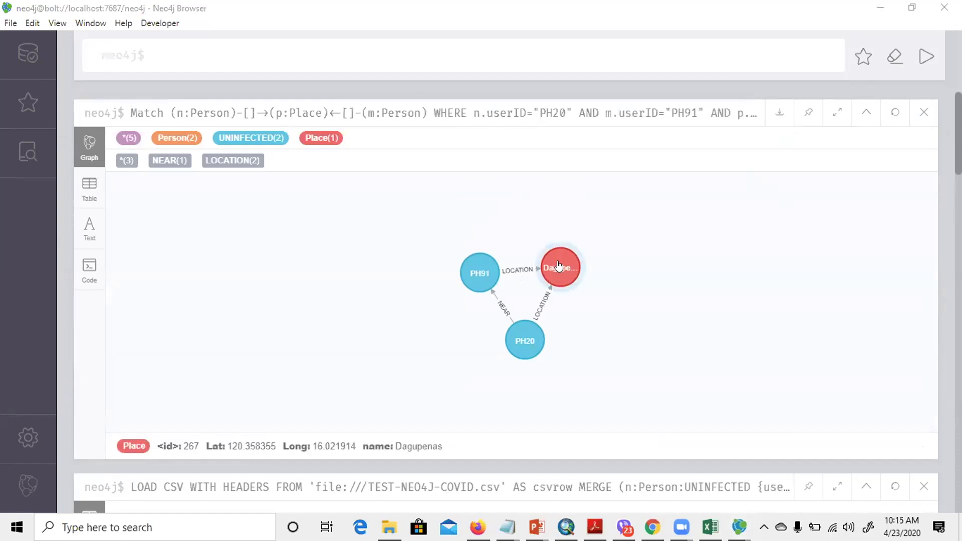
left_click_drag(558, 265, 427, 406)
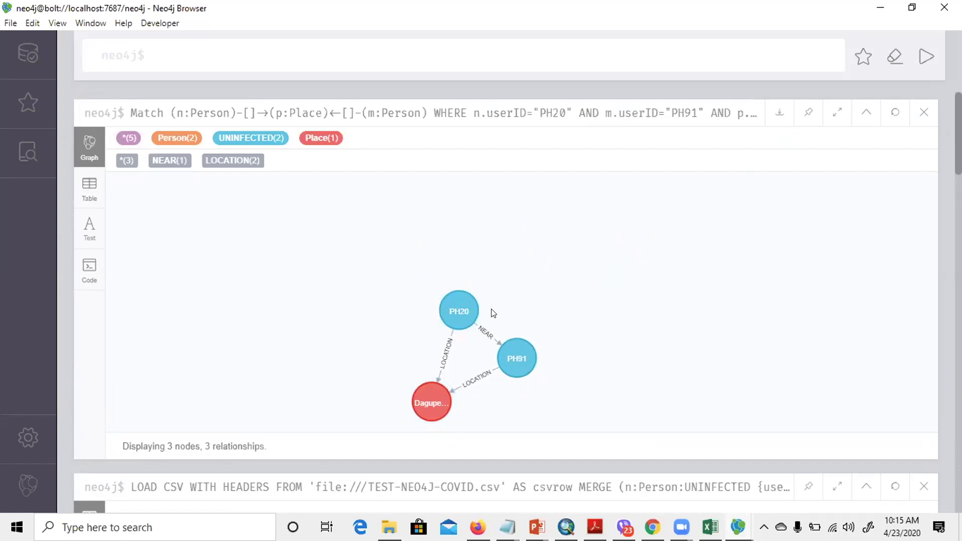
left_click_drag(458, 310, 260, 254)
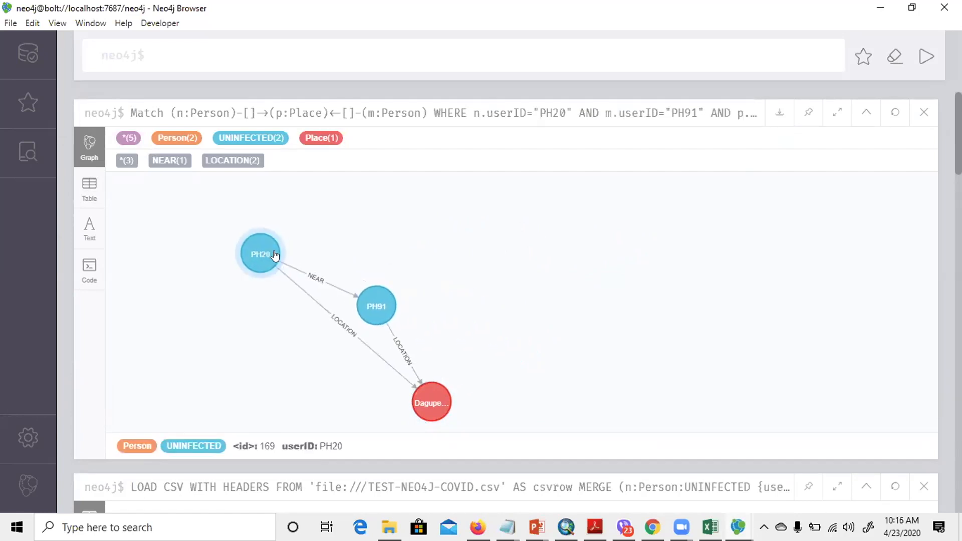
left_click_drag(368, 302, 624, 268)
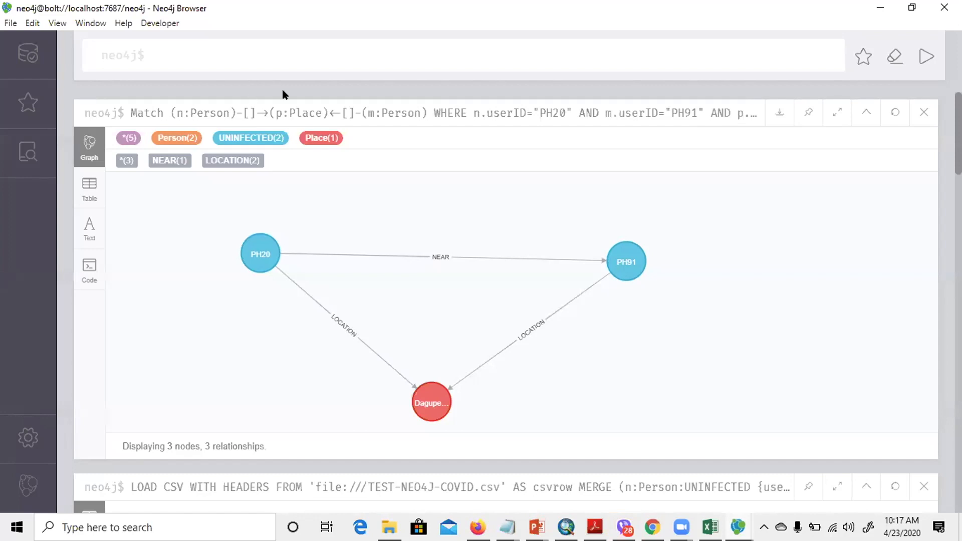
- Inspect the properties of the NEAR relationship, PH20's LOCATION relationship and the Dagupenas place node
left_click(440, 256)
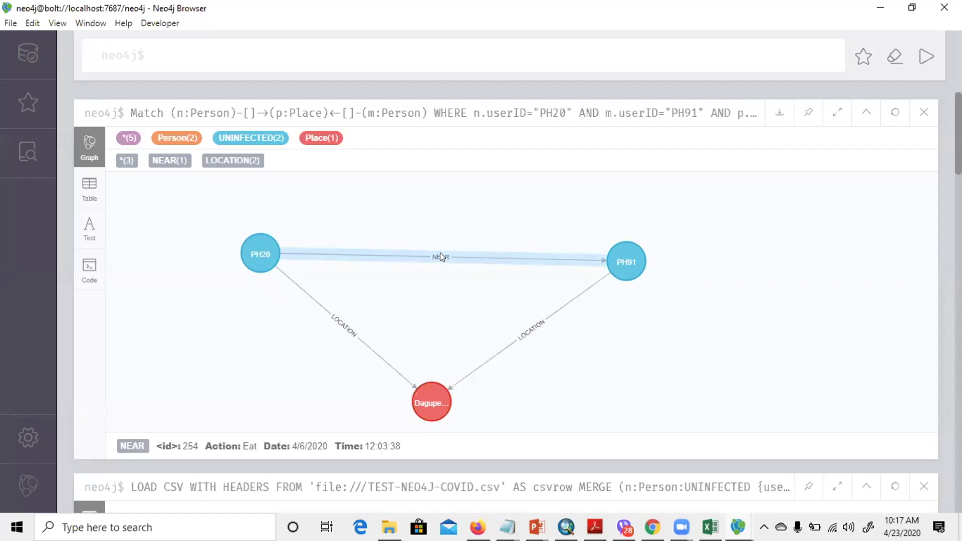
left_click(440, 255)
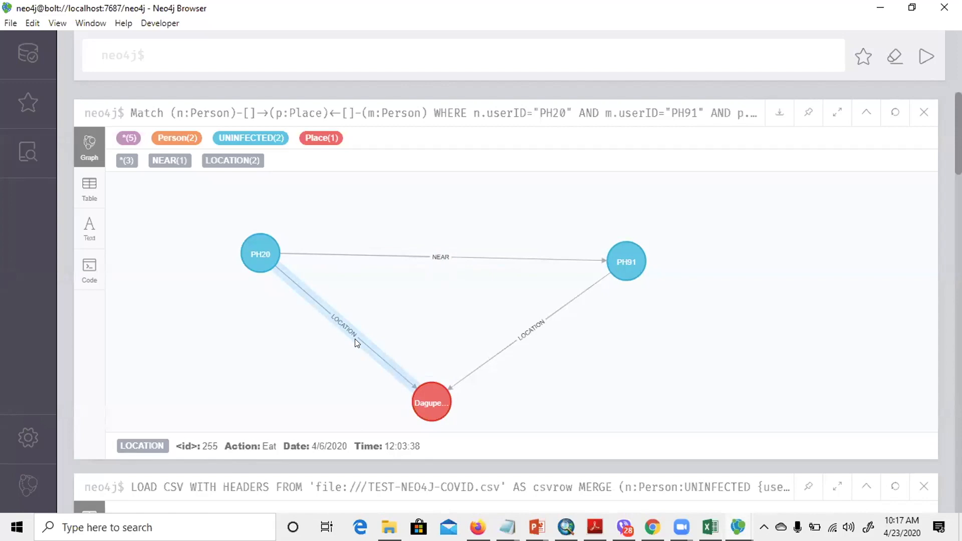
left_click(435, 403)
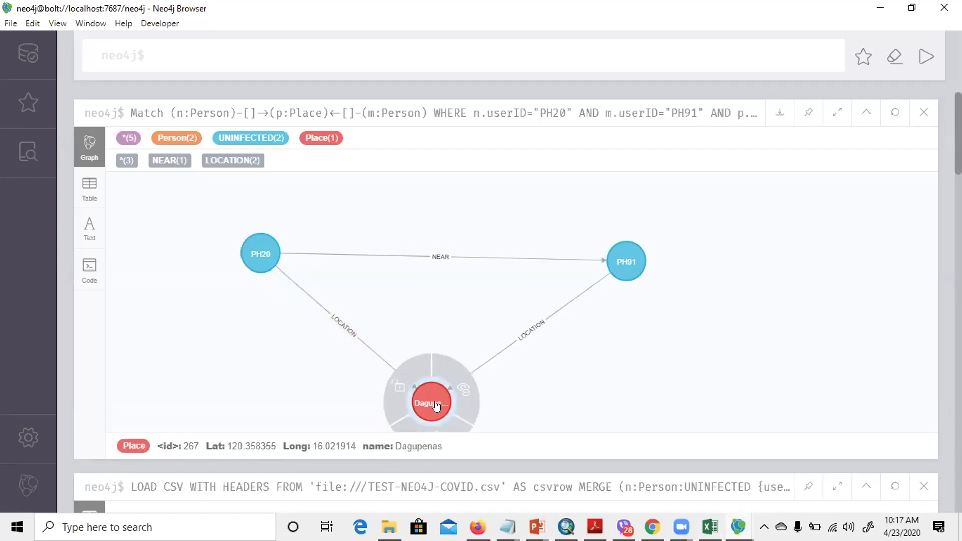
- Move the Dagupenas node slightly upward, and expand and collapse its child relationships to view the connected people
left_click_drag(435, 403, 426, 361)
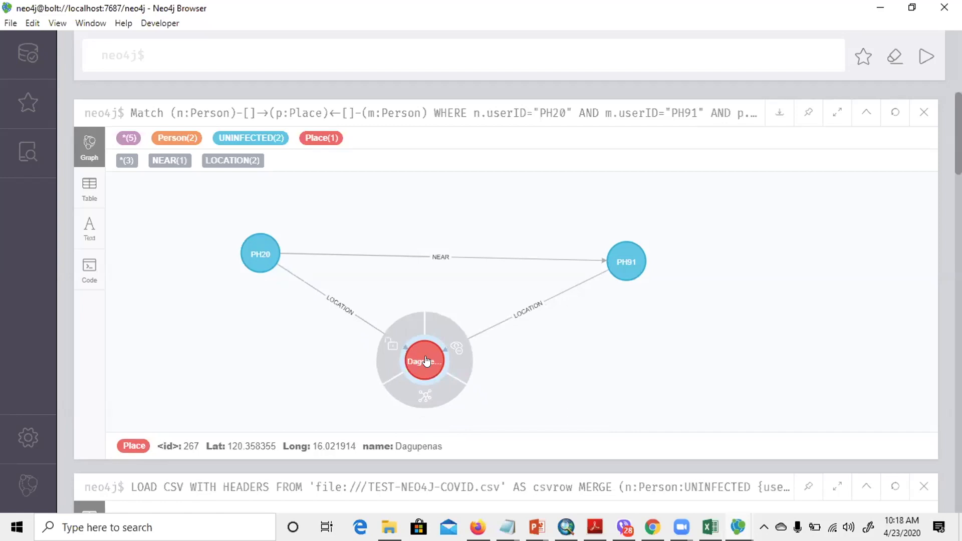
left_click(421, 398)
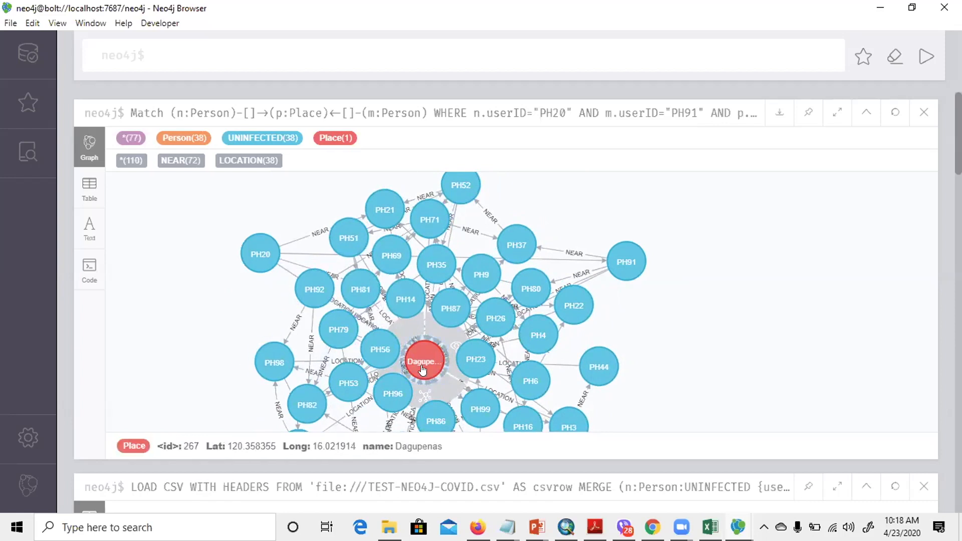
left_click(424, 397)
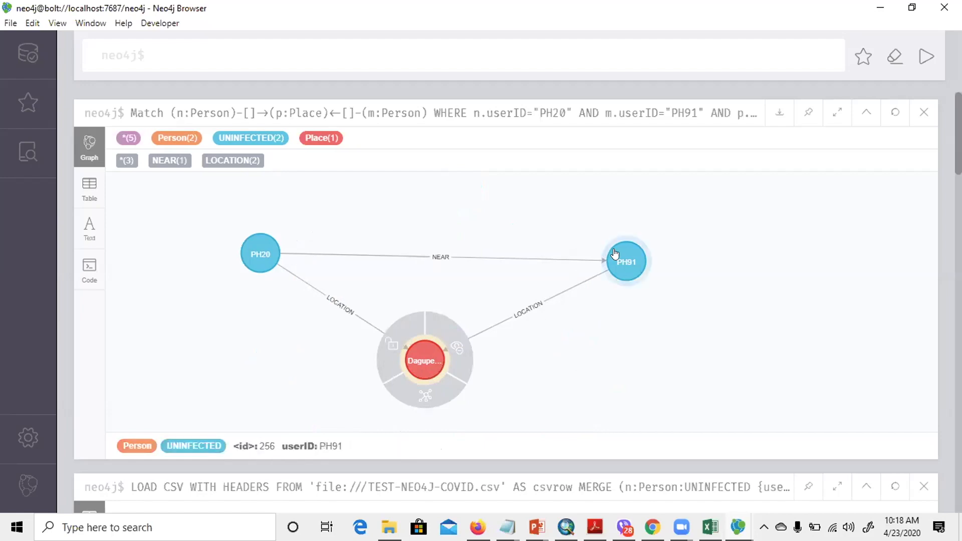
- Expand the child relationships of the PH91 person node
left_click(625, 260)
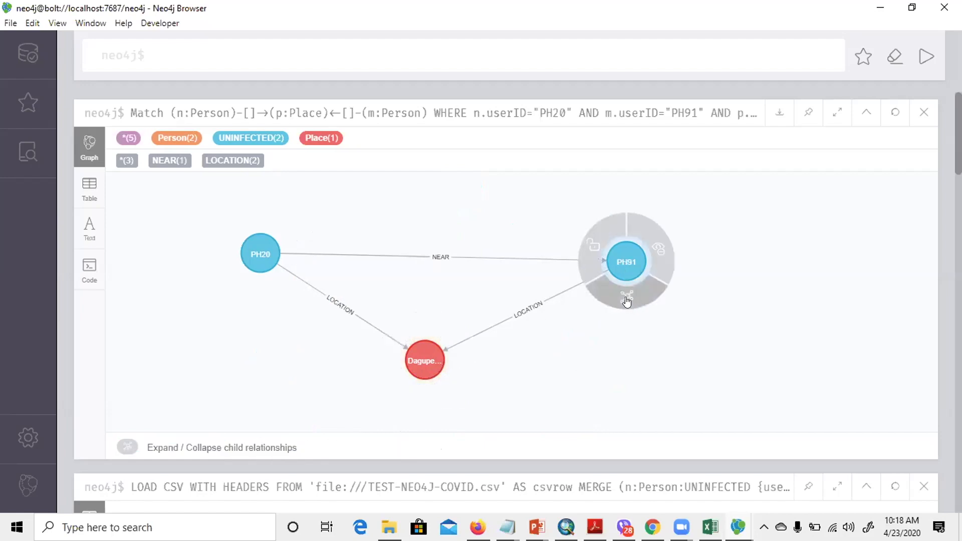
left_click(626, 301)
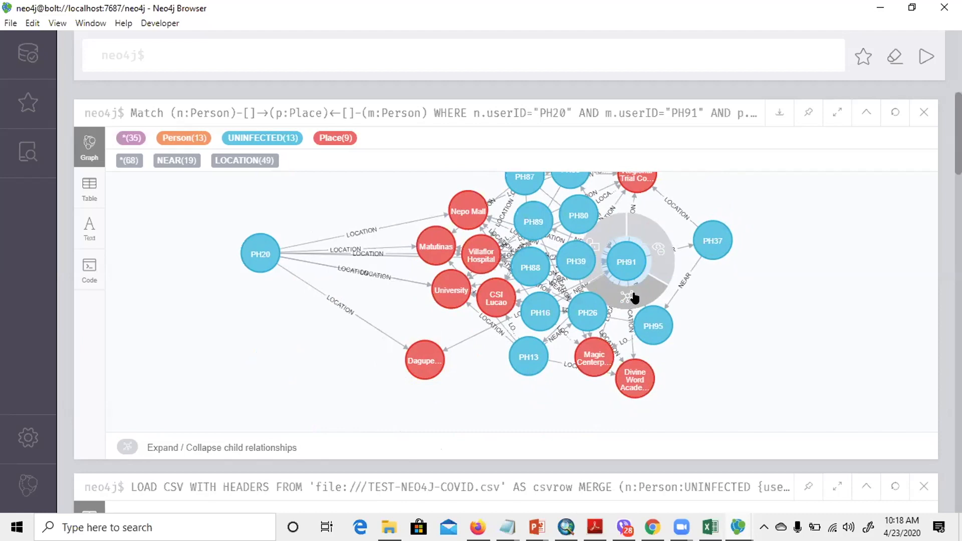
- Spread PH95, PH26, PH13, PH87 and PH37 away from the crowded centre to view PH91's connections, and collapse PH91's child relationships
left_click_drag(655, 323, 720, 438)
left_click_drag(565, 349, 547, 424)
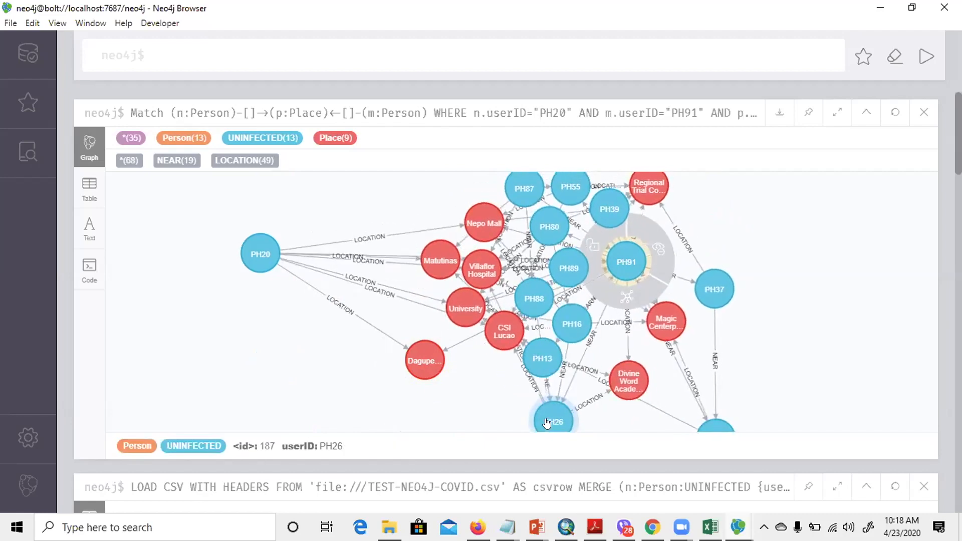
left_click_drag(539, 359, 439, 415)
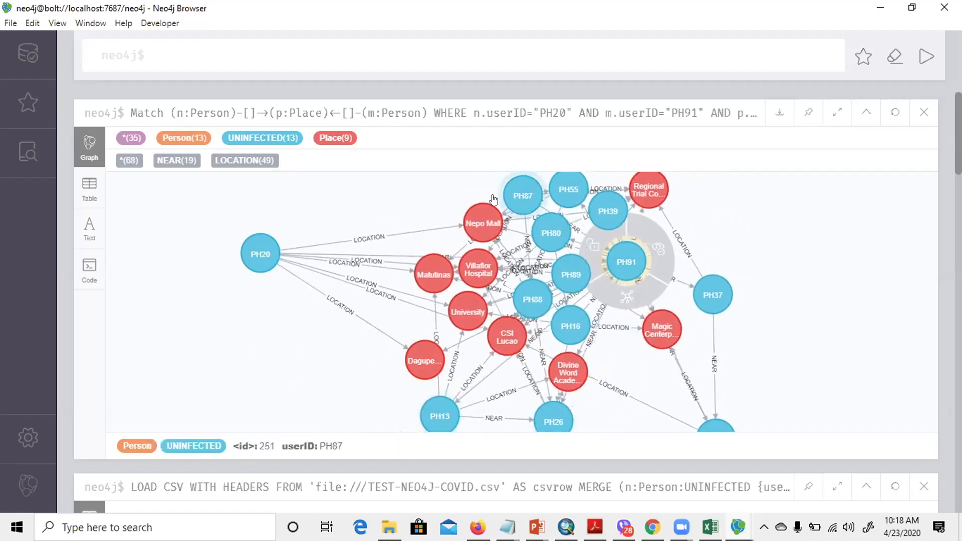
left_click_drag(510, 201, 398, 186)
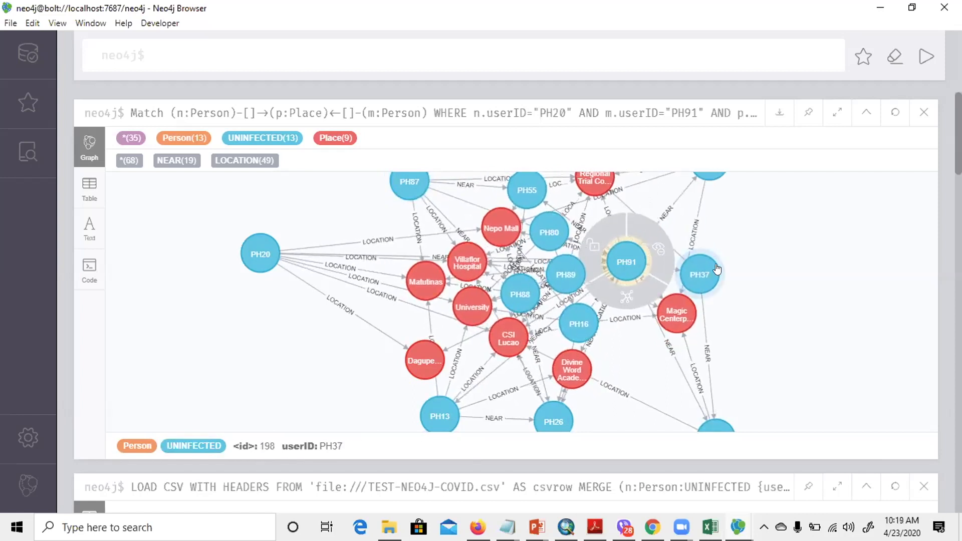
left_click_drag(702, 277, 736, 260)
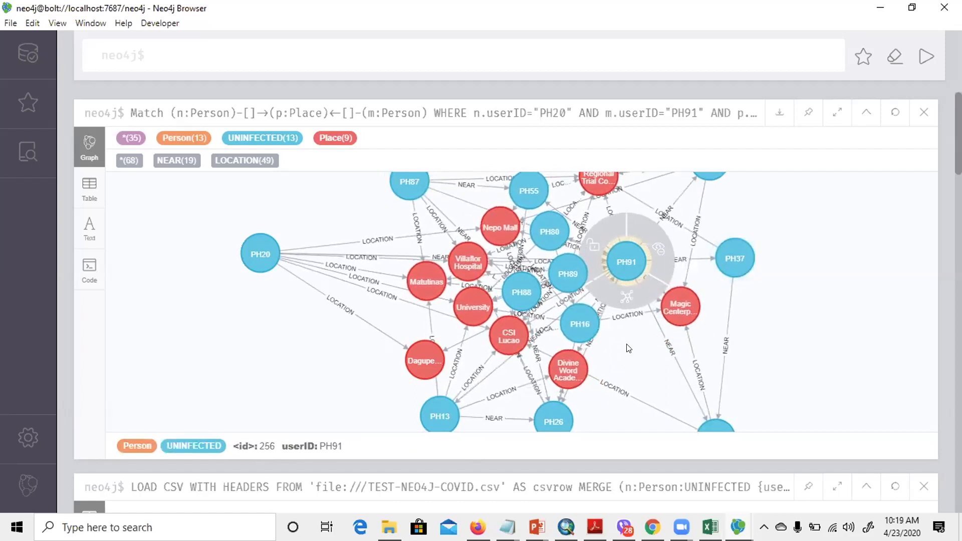
left_click(626, 297)
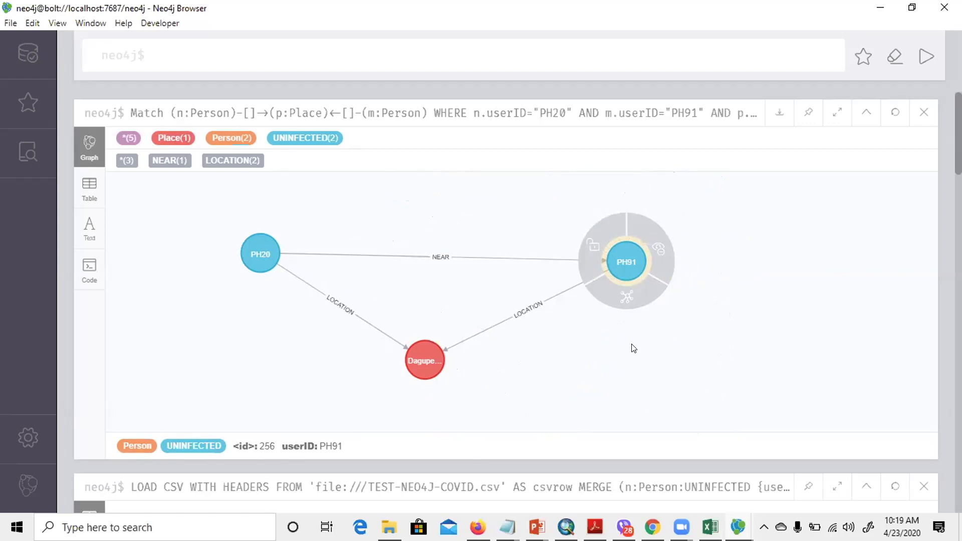
- View the PH20–Dagupenas–PH91 query result as a table and as text, and export it as CSV
left_click(89, 188)
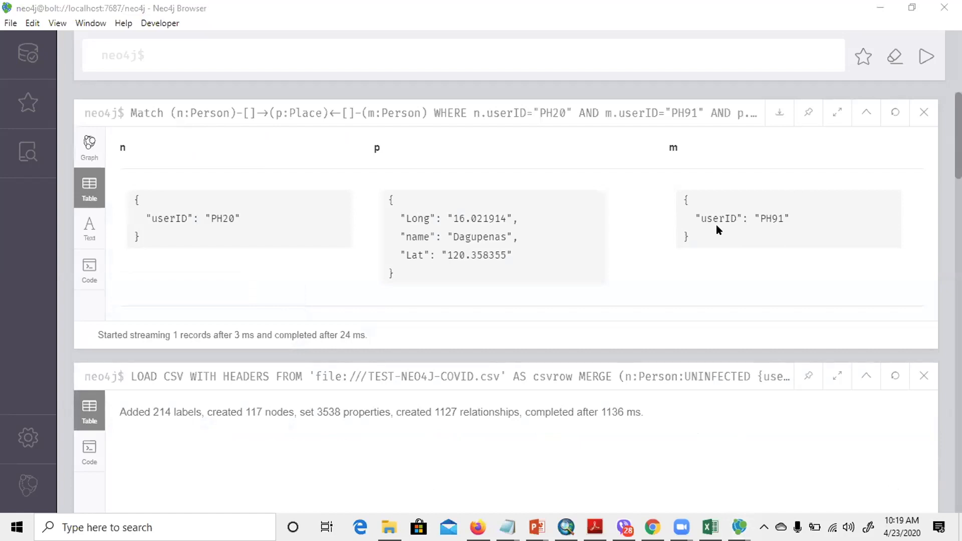
left_click(84, 233)
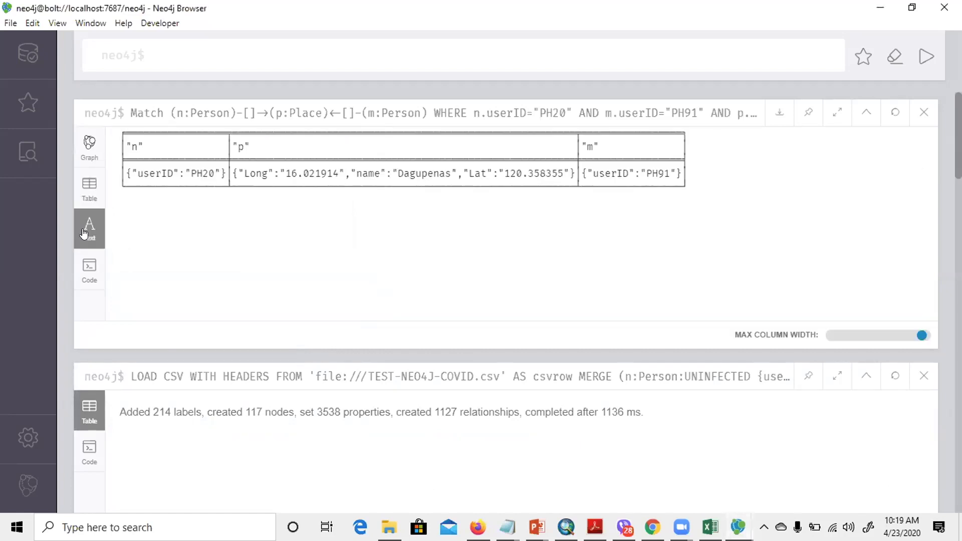
mouse_move(777, 121)
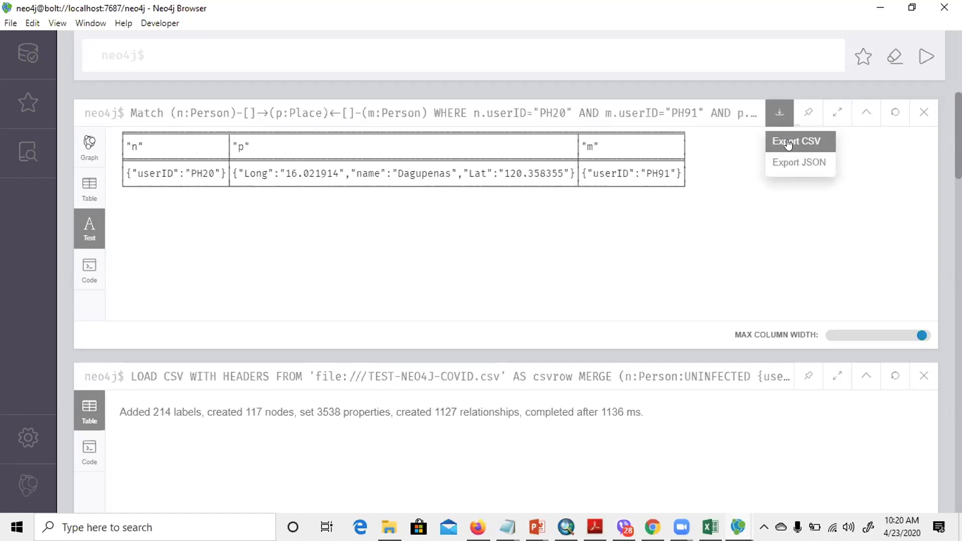
left_click(787, 143)
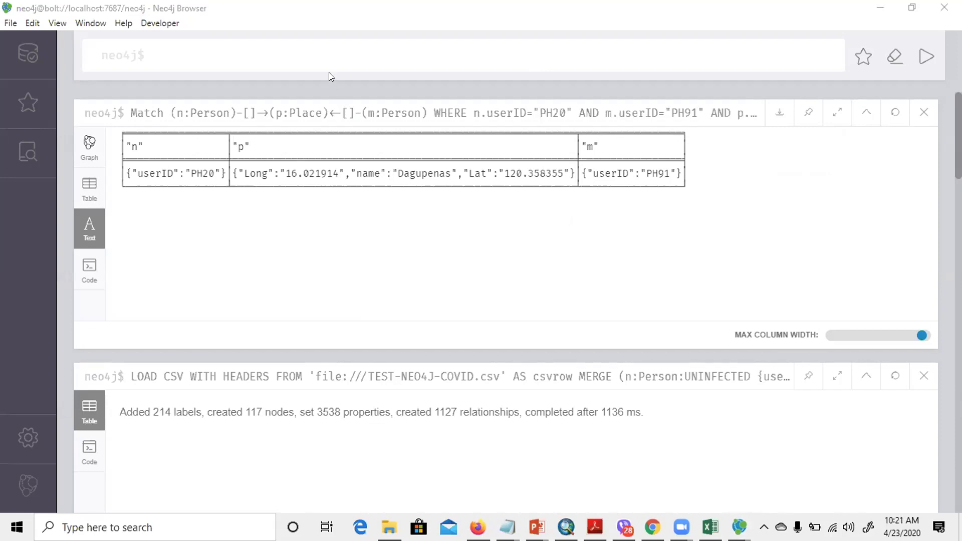
- Run the query Match (n:Person)-[]->(m:Person) WHERE n.userID="PH20" AND m.userID="PH91" RETURN n,m
left_click(337, 43)
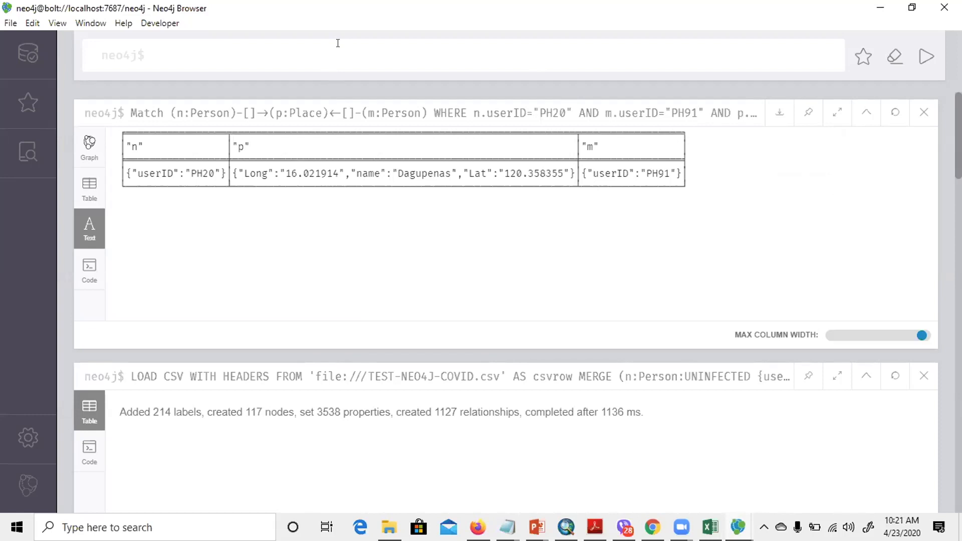
type("Match (n:Person)-[]->(m:Person) WHERE n.userID=\"PH20\" AND m.userID=\"PH91\" RETURN n,m")
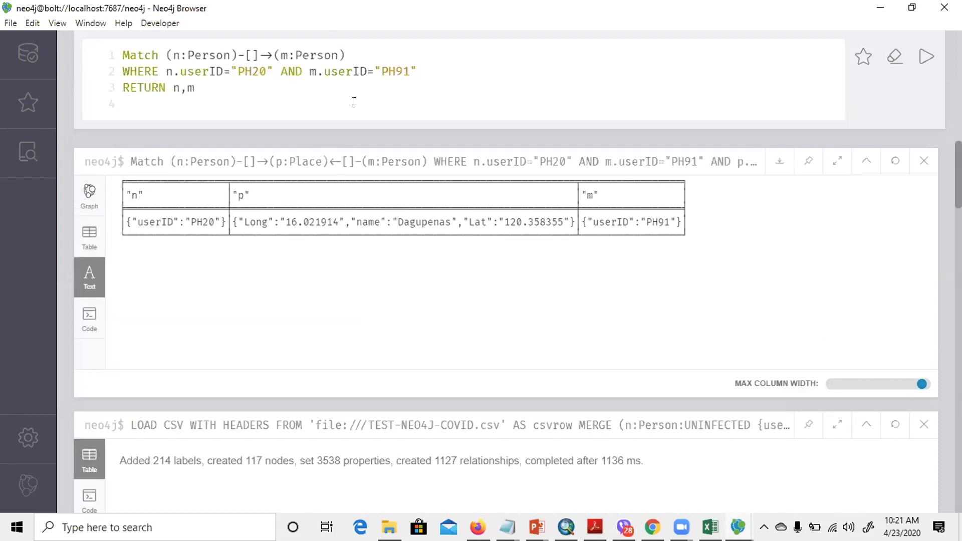
left_click(369, 33)
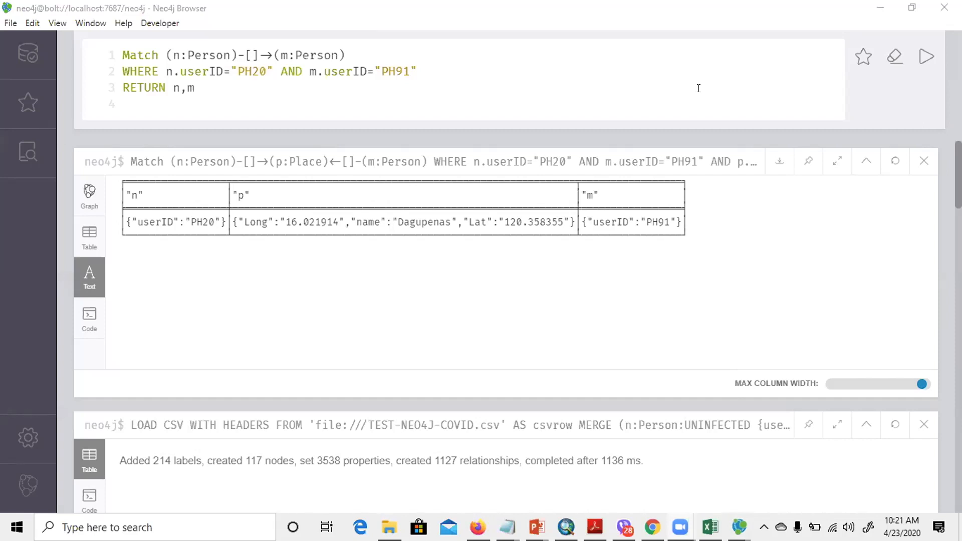
left_click(925, 56)
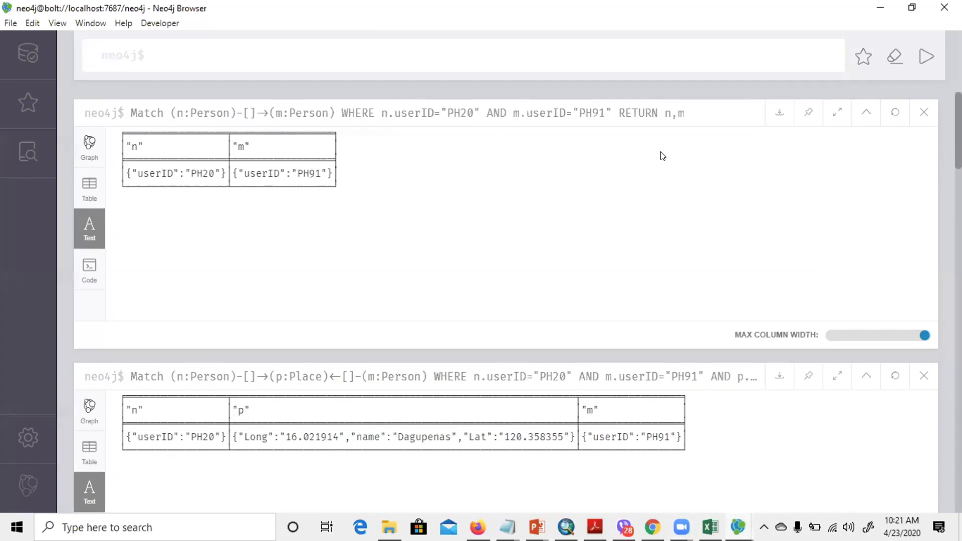
- Show the two-person result as a graph, and place PH91 and PH20 far apart on a horizontal line to inspect their NEAR relationship
left_click(83, 144)
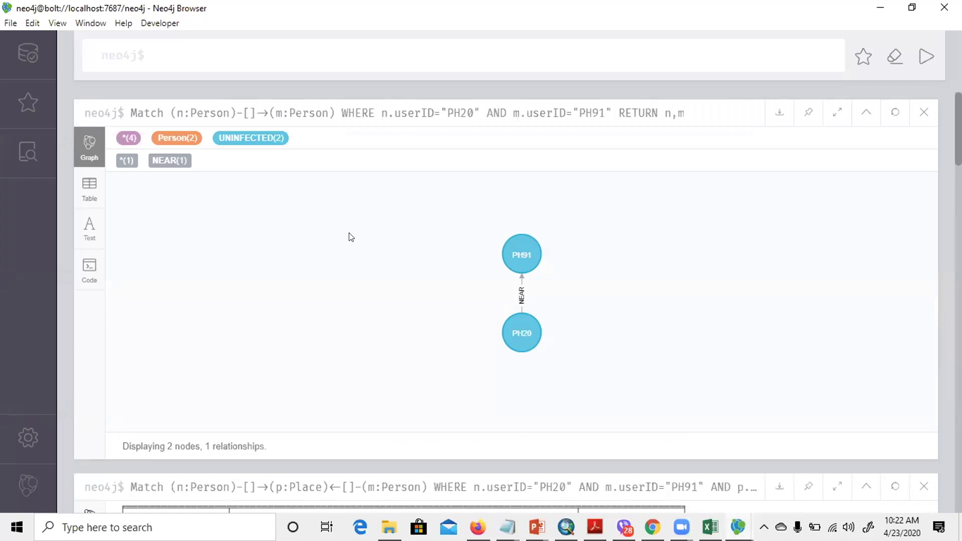
left_click_drag(521, 253, 338, 248)
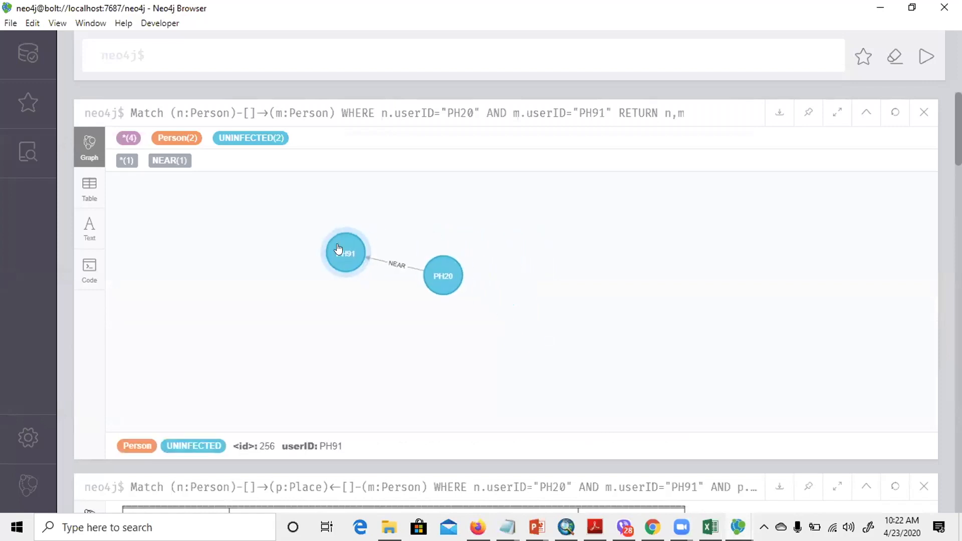
left_click_drag(441, 274, 661, 255)
left_click_drag(343, 254, 200, 253)
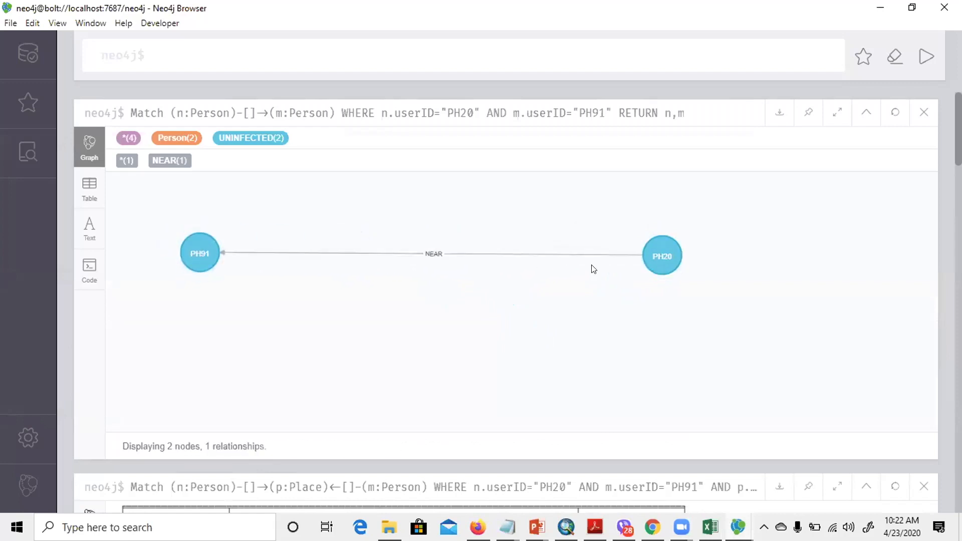
left_click_drag(662, 254, 694, 248)
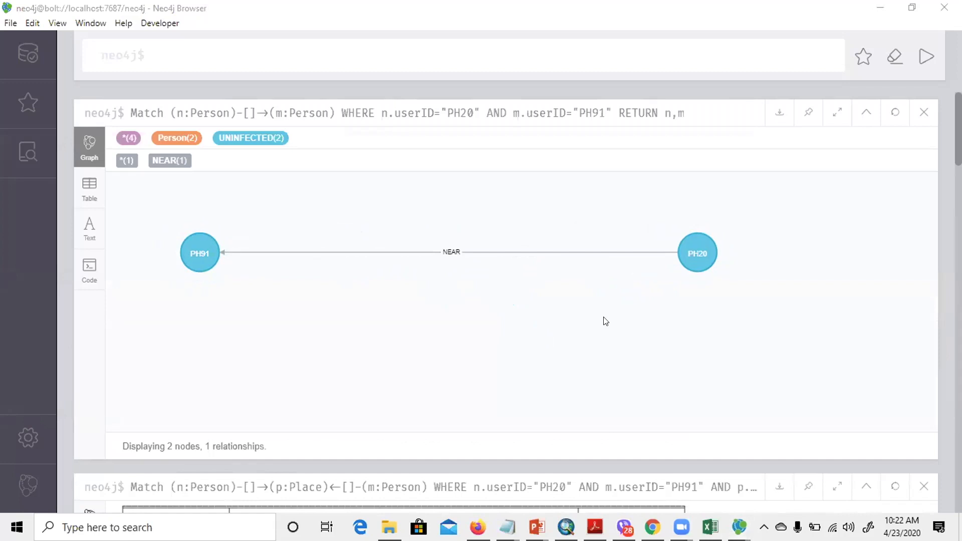
mouse_move(453, 248)
- Run the query MATCH (n:Person)-[]-(z:Place)-[]-(l:Person) WHERE n.userID="PH48" AND l.userID="PH10" RETURN n,z,l
left_click(436, 50)
key("ctrl+v")
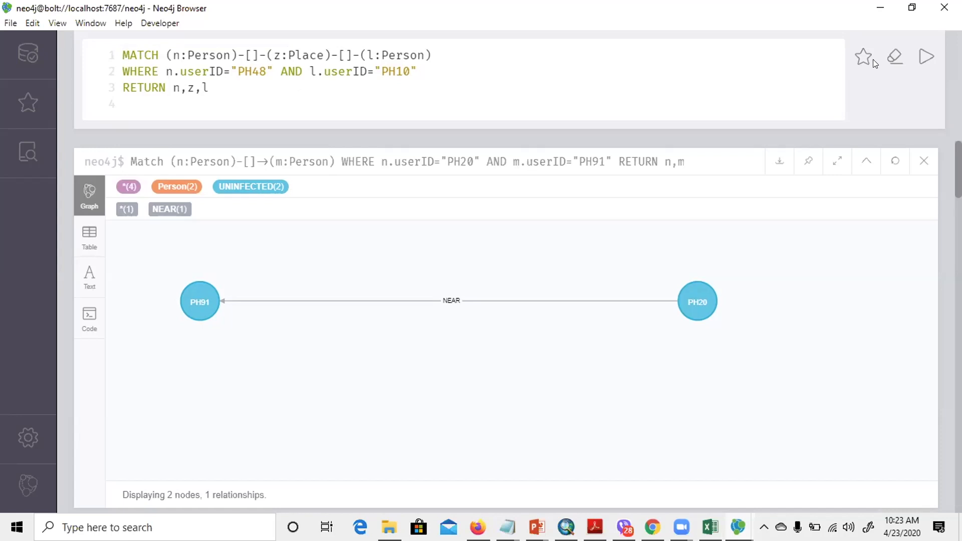
left_click(924, 60)
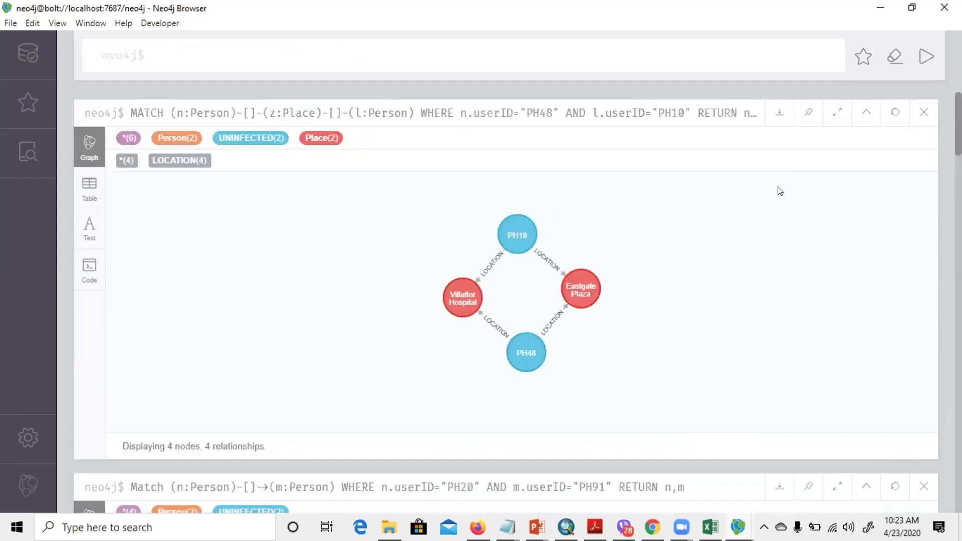
- Arrange the graph as a wide diamond with PH10 above, PH48 below, and Villaflor Hospital and Eastgate Plaza at opposite sides
mouse_move(457, 301)
left_click_drag(456, 301, 307, 305)
left_click_drag(403, 263, 522, 202)
left_click_drag(505, 303, 749, 324)
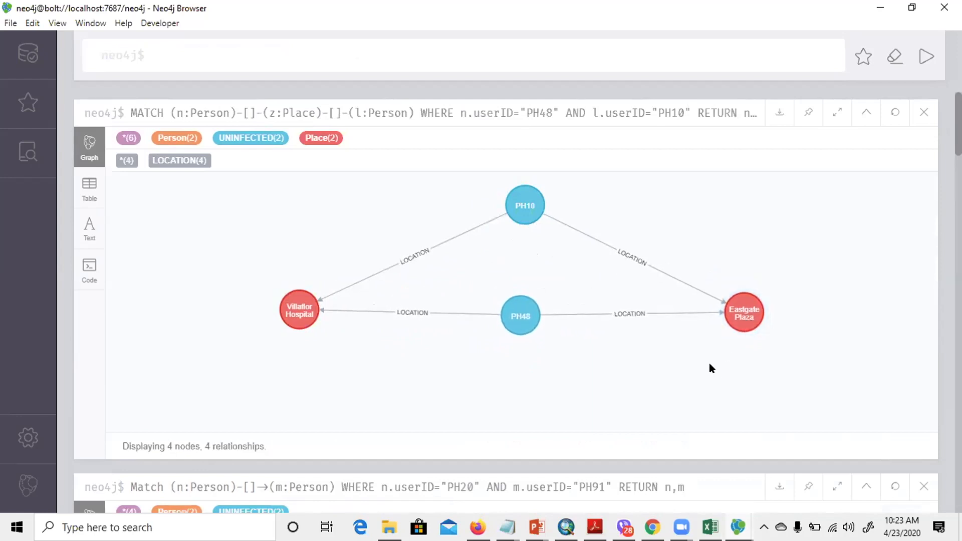
left_click_drag(521, 321, 517, 383)
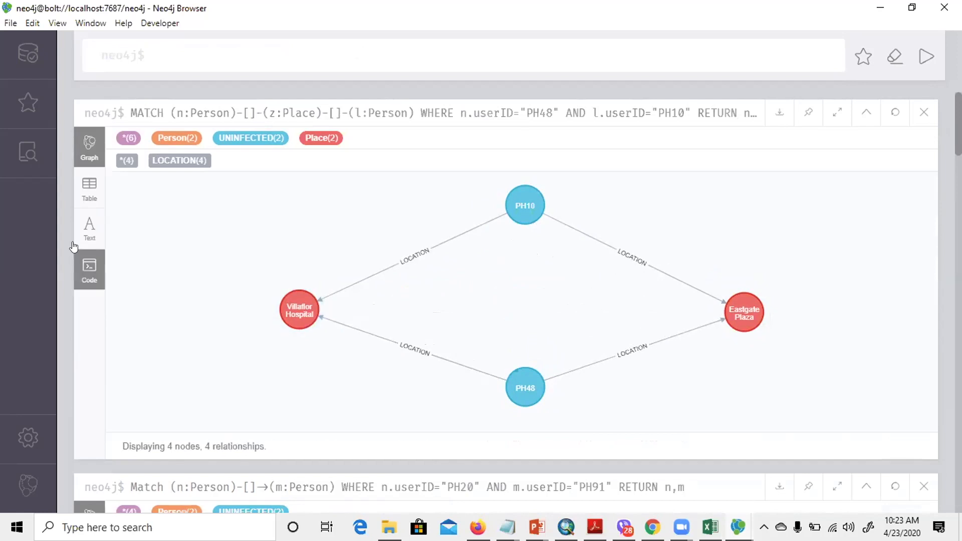
- Show the shared places of PH48 and PH10 as text and export the result as CSV
left_click(90, 228)
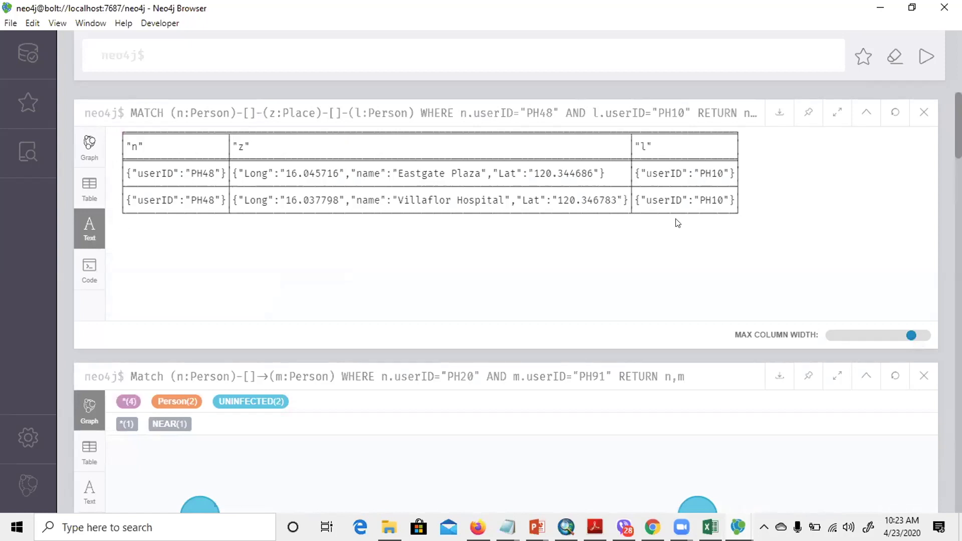
mouse_move(778, 114)
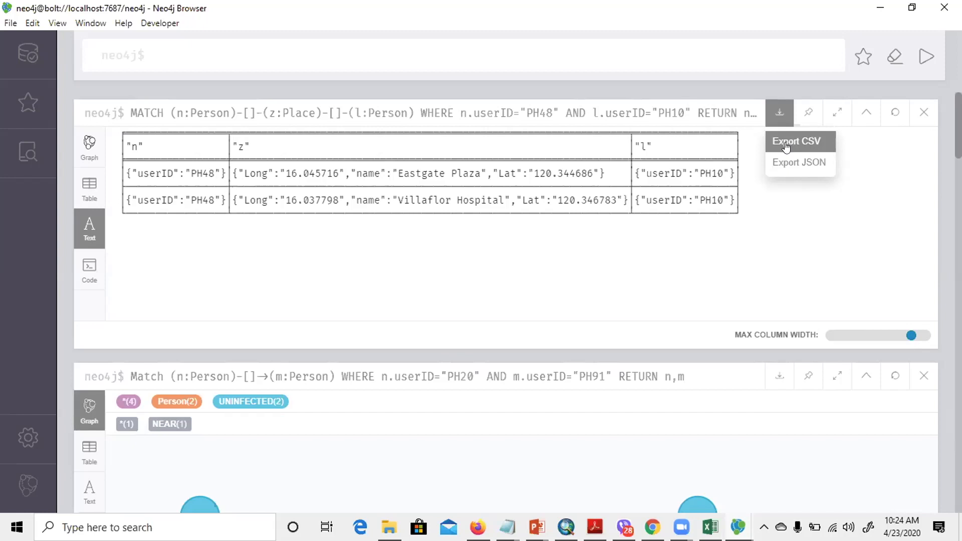
left_click(786, 145)
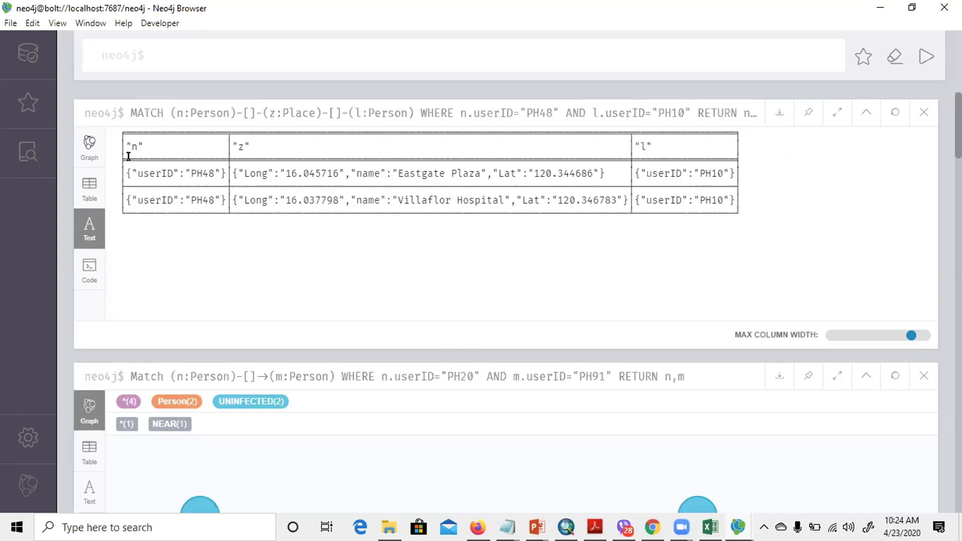
- Return to the graph view and inspect the action, date and time of the four LOCATION relationships of PH10 and PH48
left_click(90, 146)
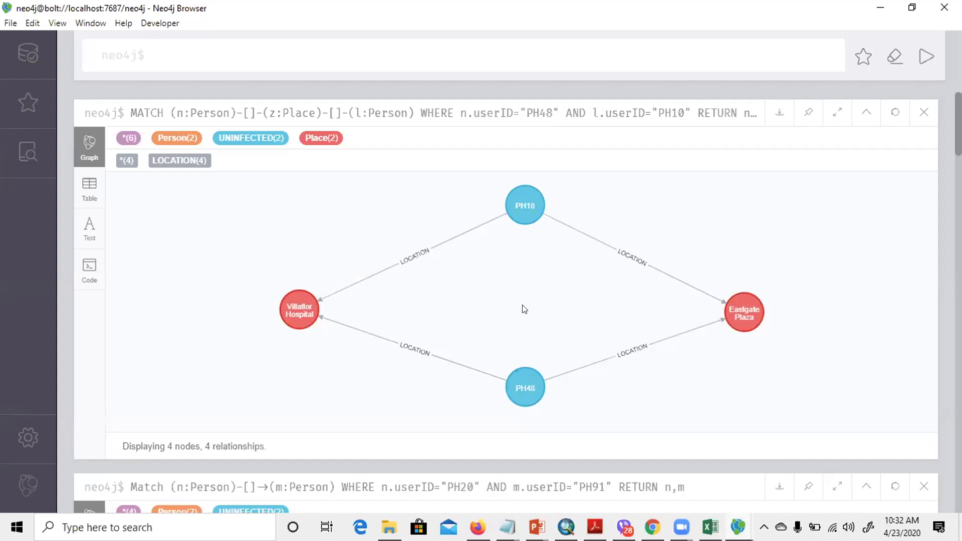
left_click(410, 254)
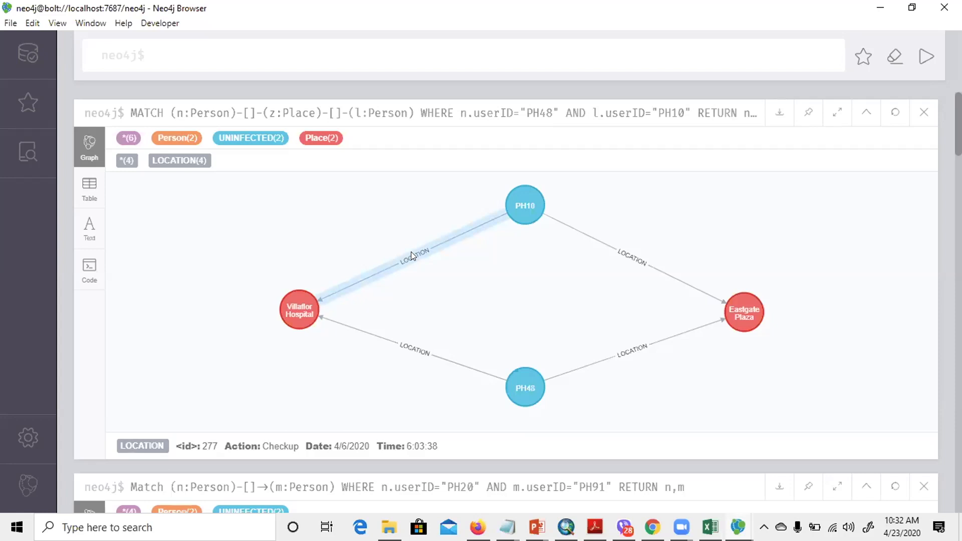
mouse_move(616, 254)
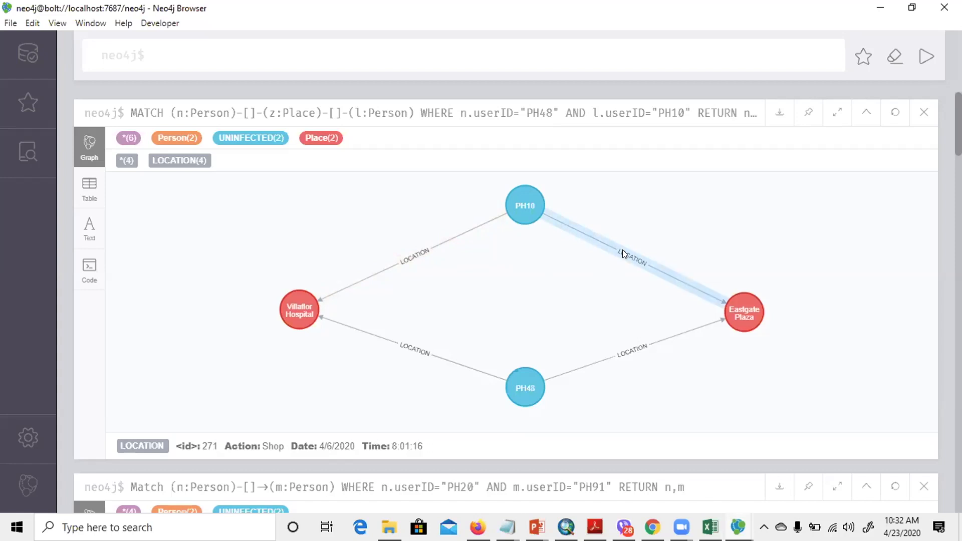
mouse_move(447, 356)
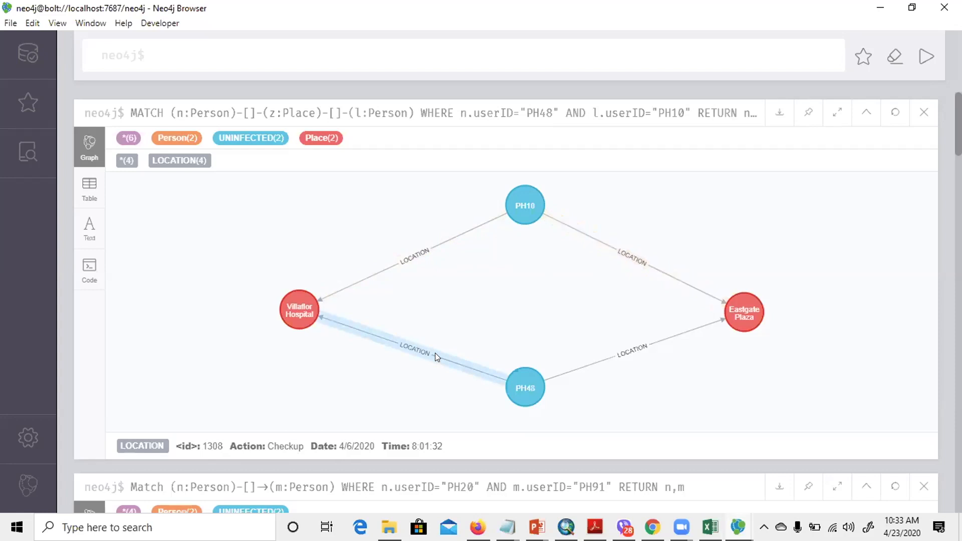
mouse_move(600, 357)
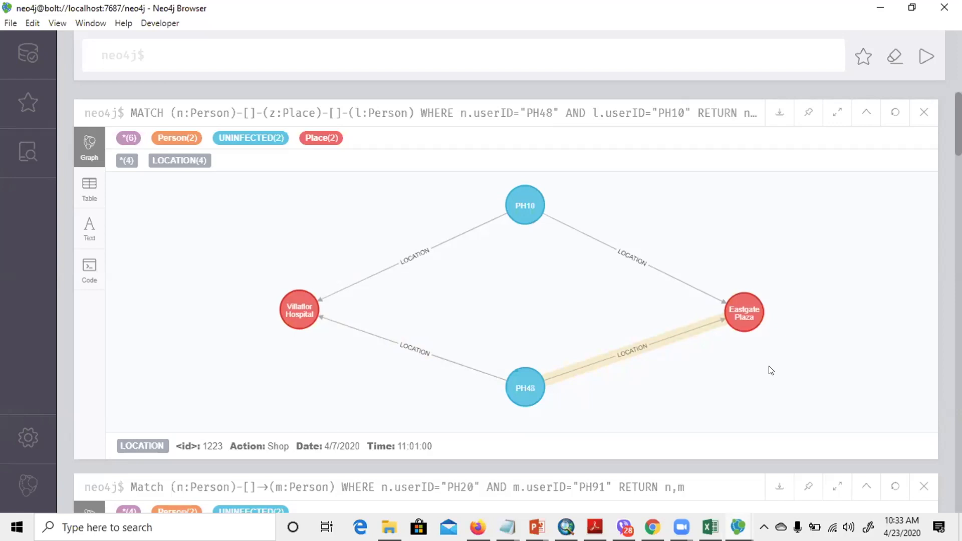
- Run the PH48–PH10 shared-place query with relationships r and m, adding the conditions r.Date >= m.Date AND r.Time >= m.Time
key("alt+Tab")
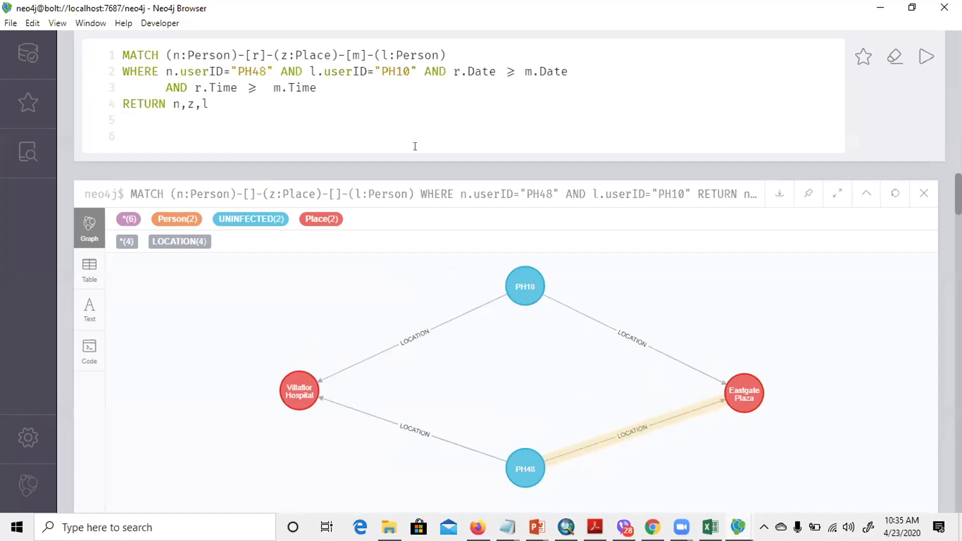
left_click(924, 56)
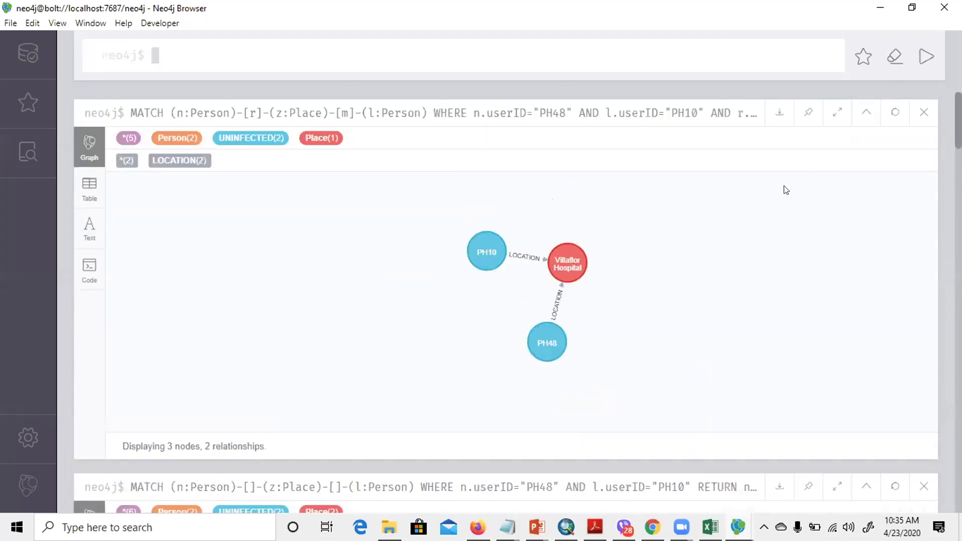
- Line up PH10, Villaflor Hospital and PH48 horizontally with the hospital in the middle, and select the hospital node to view its properties
left_click_drag(485, 251, 322, 260)
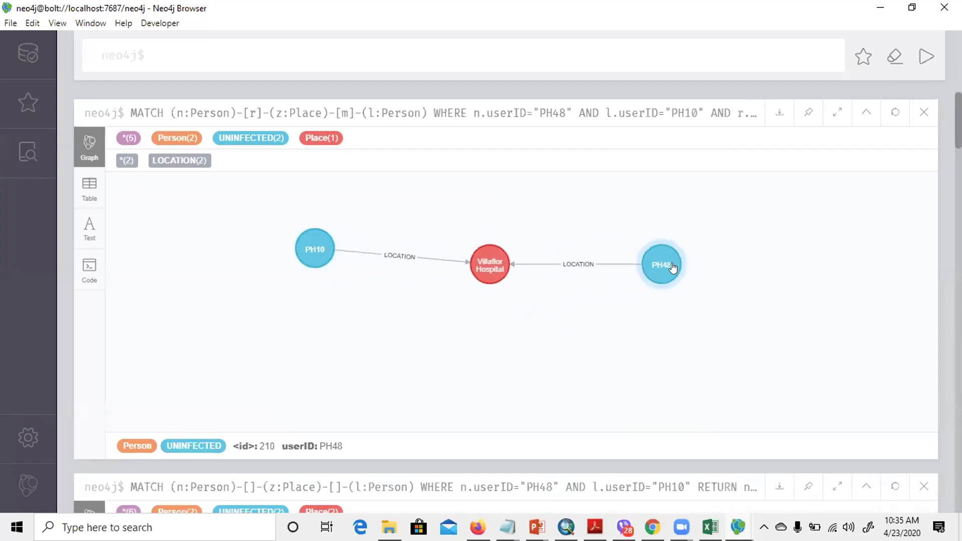
left_click_drag(323, 256, 262, 254)
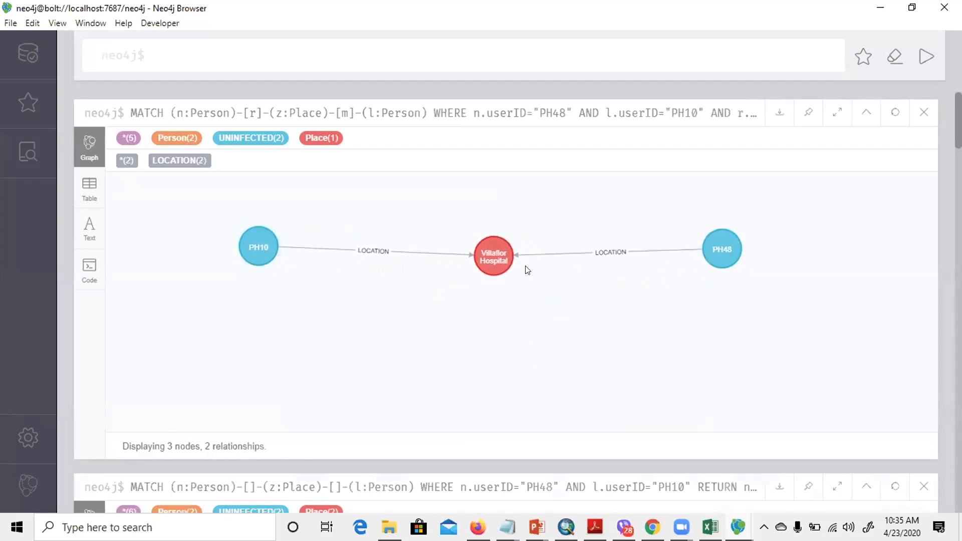
left_click_drag(490, 253, 480, 245)
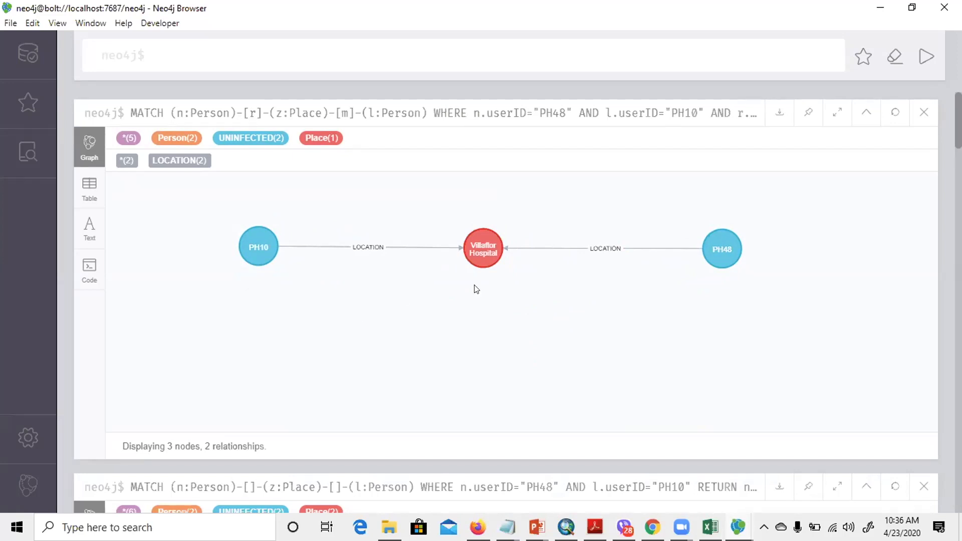
mouse_move(479, 255)
left_click(483, 248)
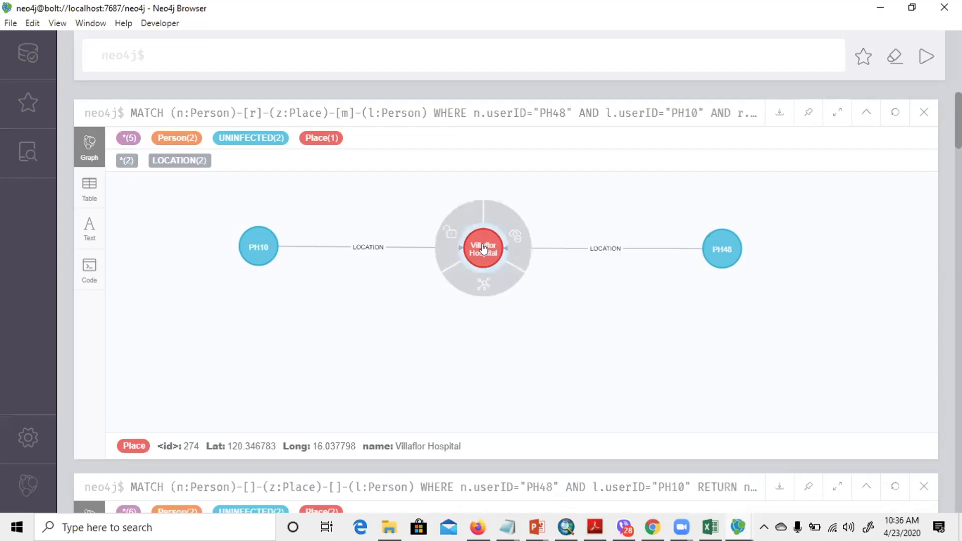
- Expand the relationships of Villaflor Hospital, spread several connected person nodes apart to view them, and collapse the expanded nodes again
left_click(479, 283)
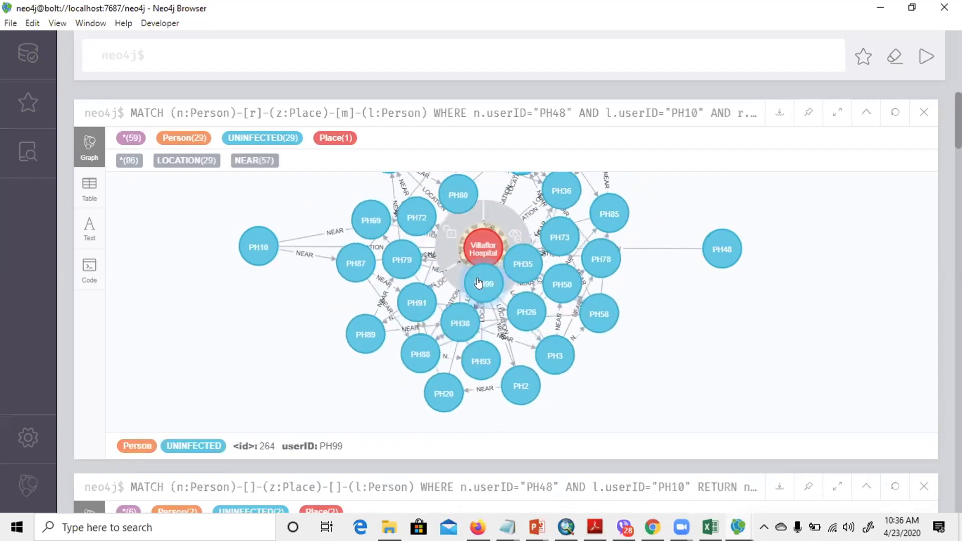
mouse_move(584, 349)
left_click_drag(584, 351, 686, 435)
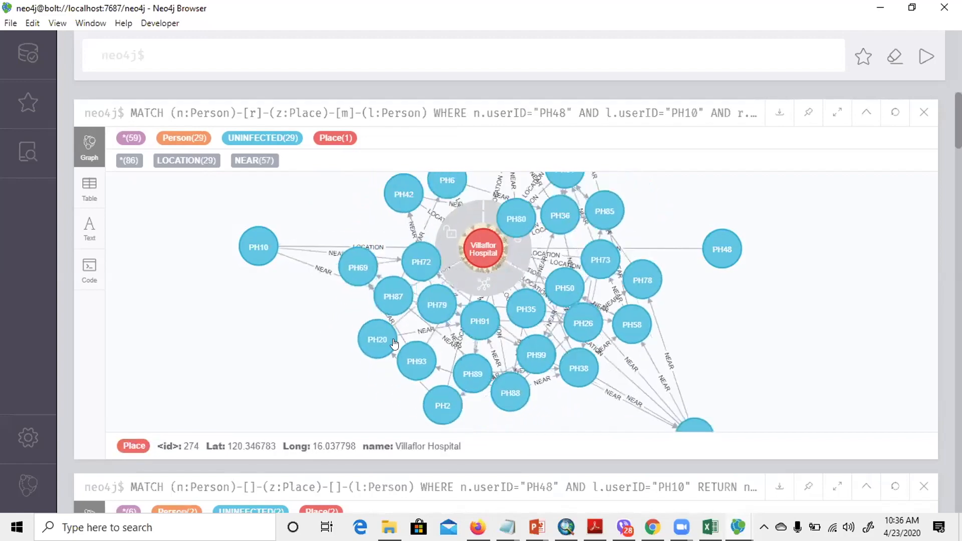
left_click_drag(358, 317, 241, 411)
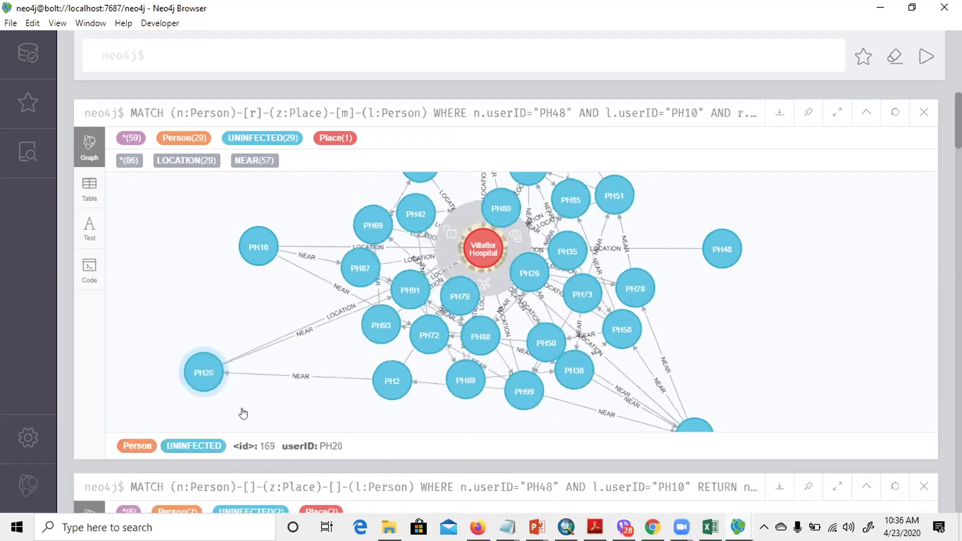
left_click_drag(369, 212, 266, 187)
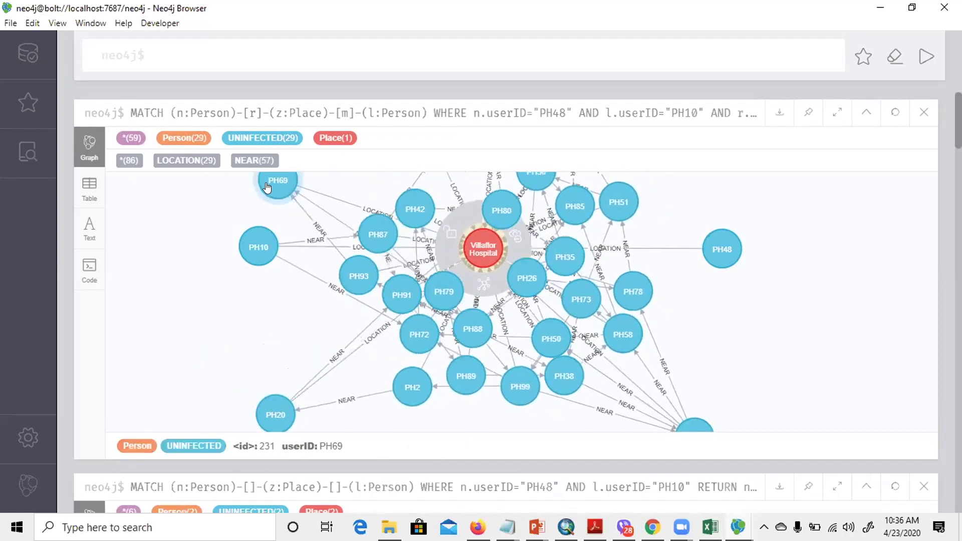
left_click_drag(621, 209, 705, 180)
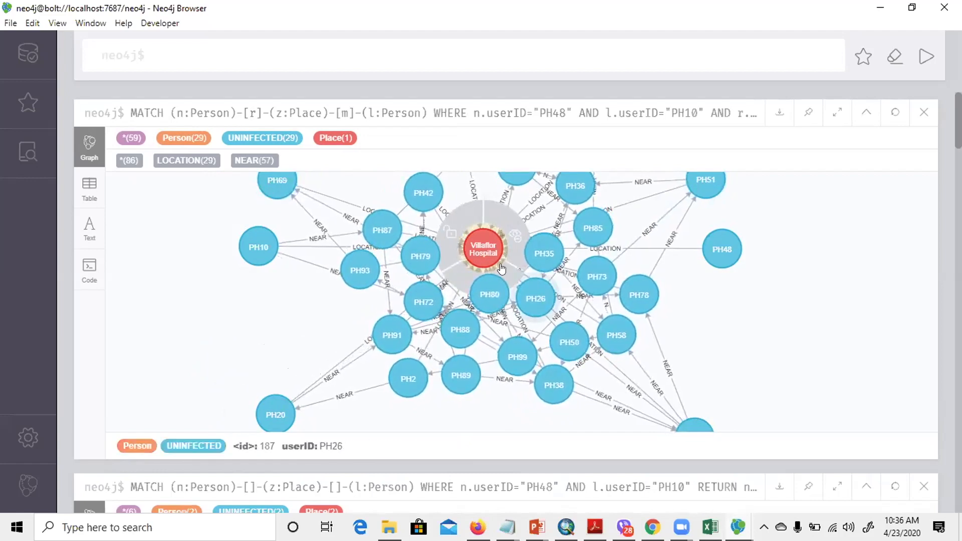
left_click_drag(483, 292, 474, 357)
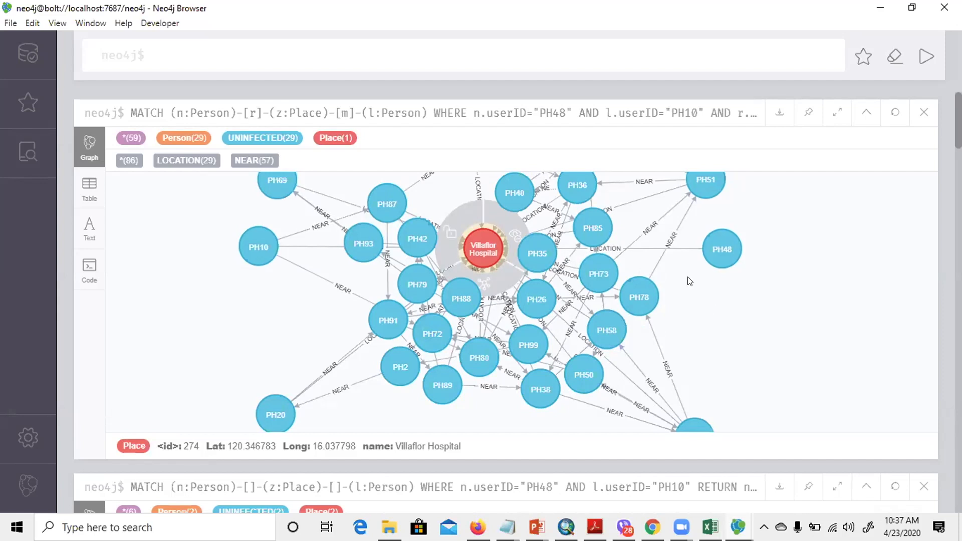
left_click(485, 281)
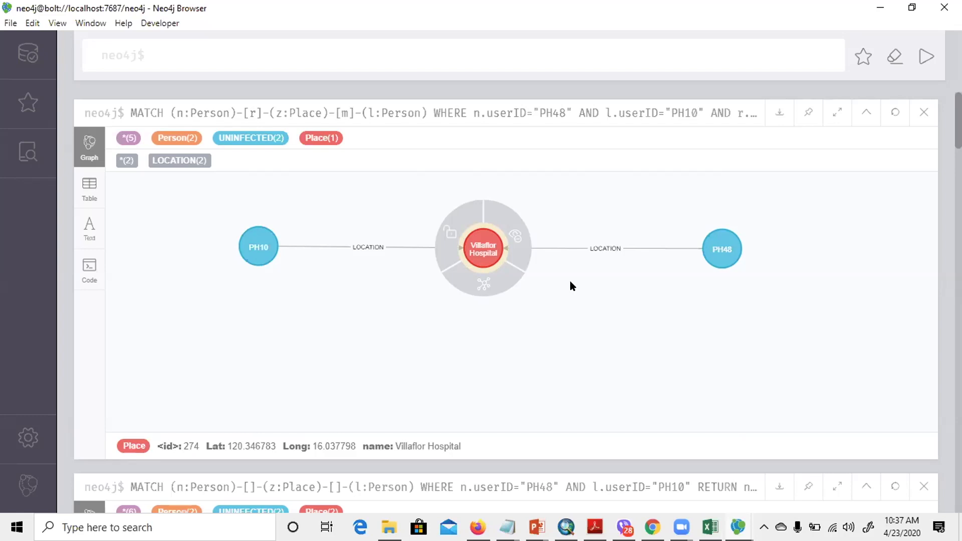
- Run MATCH p=(n:Person)-[*1..2]-(m:Person) WHERE n.userID="PH14" AND m.userID="PH53" RETURN p
left_click(349, 45)
type("MATCH p=(n:Person)-[*1..2]-(m:Person) WHERE n.userID=\"PH14\" AND m.userID=\"PH53\" RETURN p")
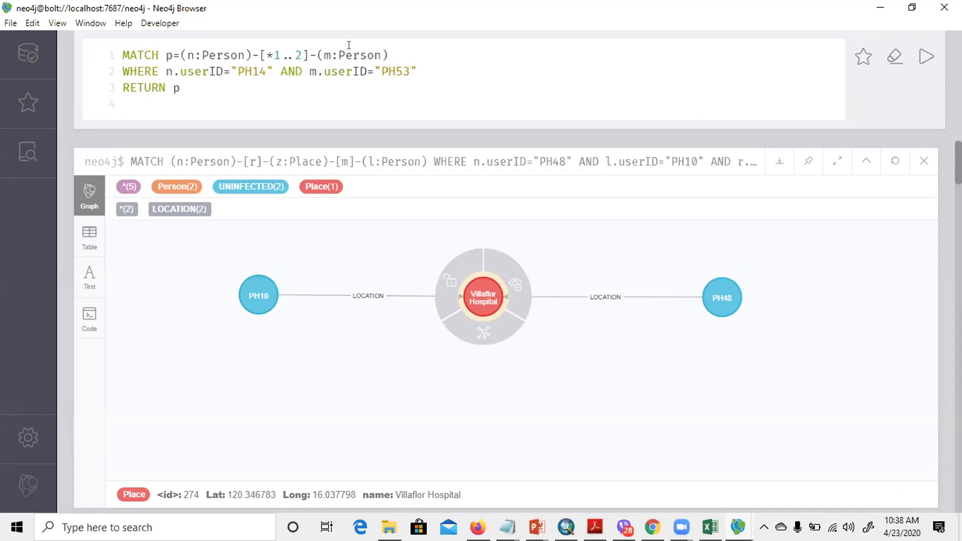
left_click(925, 56)
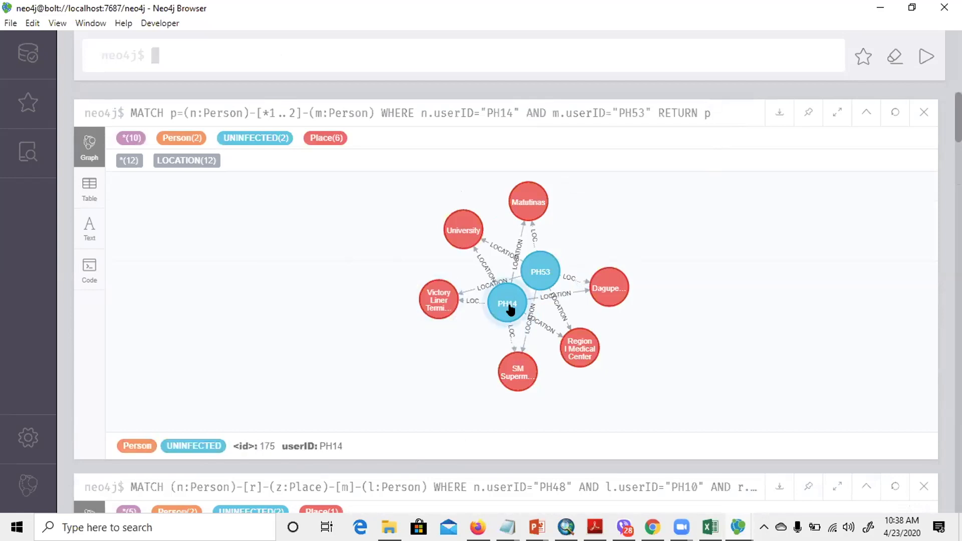
- Place PH14 and PH53 on opposite sides of their shared places, and pull SM Supermarket below the other place nodes
left_click_drag(537, 278, 704, 269)
left_click_drag(409, 280, 230, 262)
left_click(329, 283)
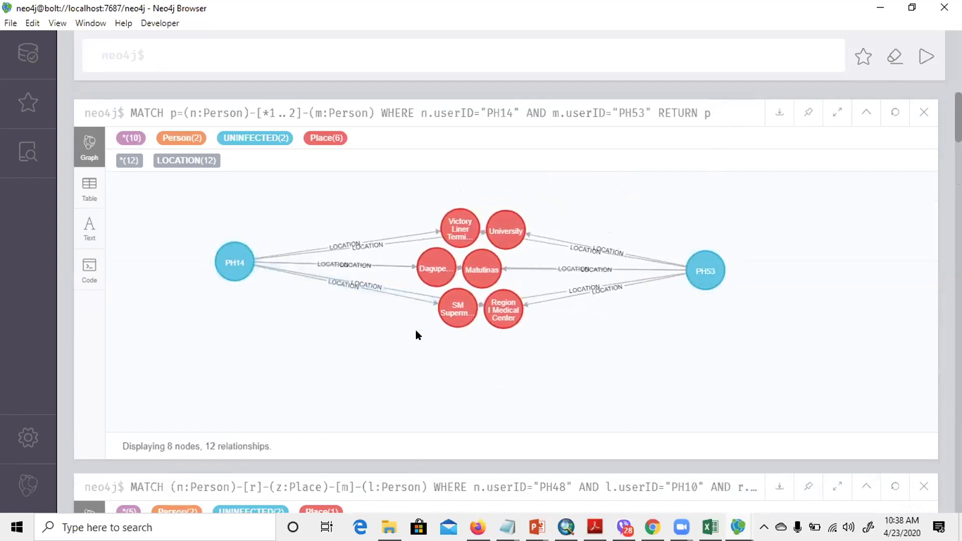
left_click_drag(455, 321, 437, 366)
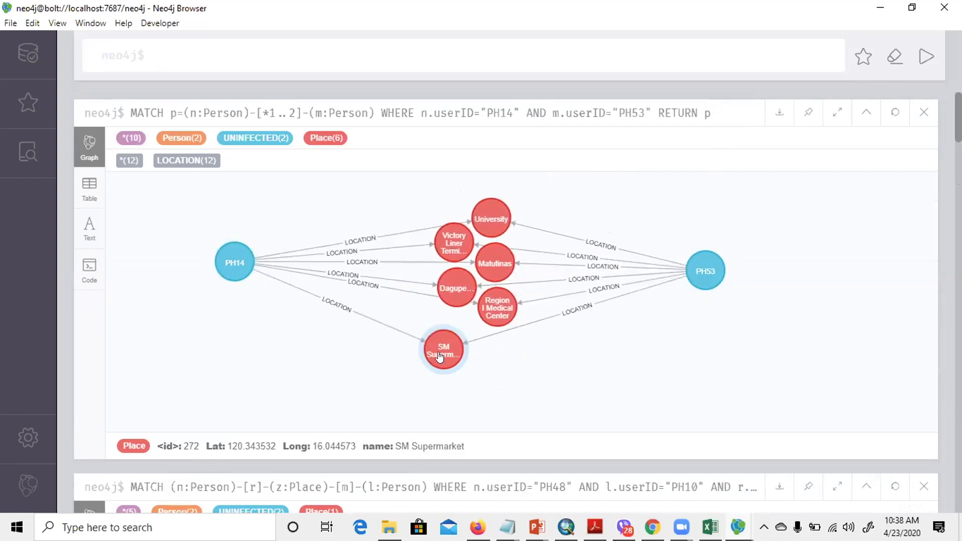
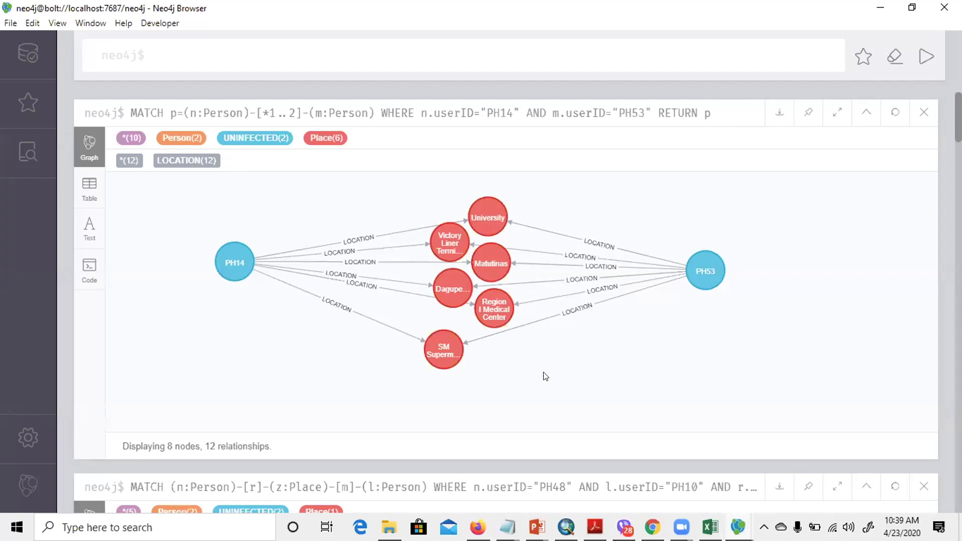
left_click(761, 400)
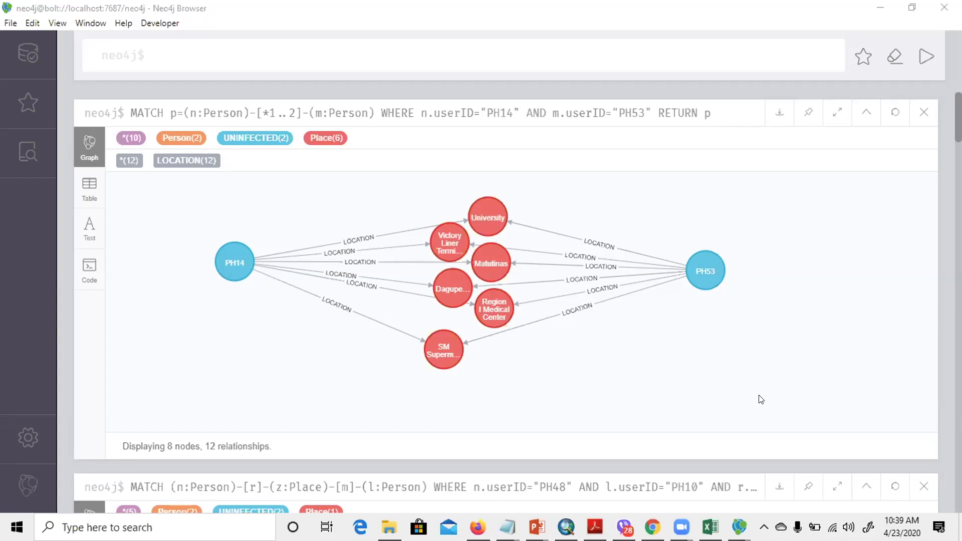
- In the other Neo4j Browser window, run MATCH (n:Person)-[:NEAR]-(m:Person) WHERE n.userID="PH14" RETURN n,m
left_click(379, 52)
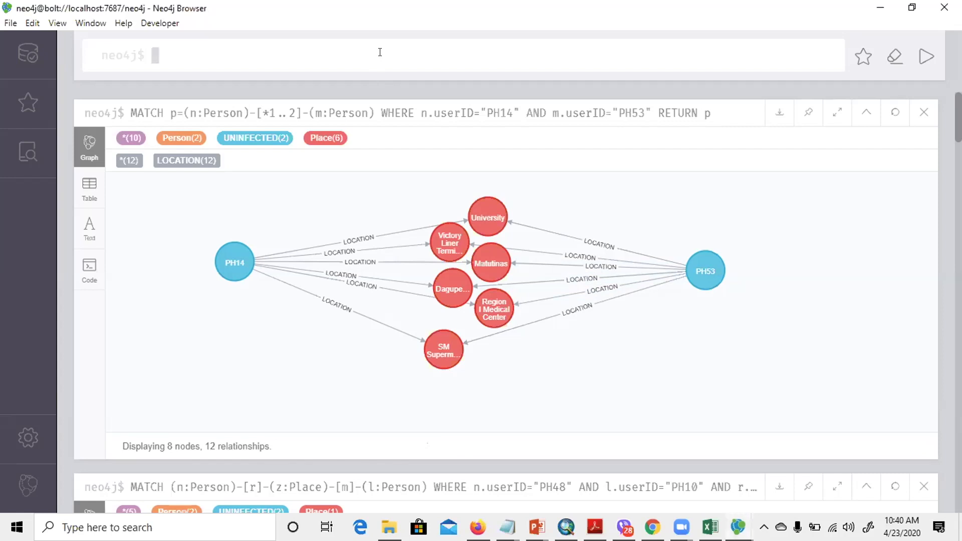
type("MATCH (n:Person)-[:NEAR]-(m:Person) WHERE n.userID=\"PH14\" RETURN n,m")
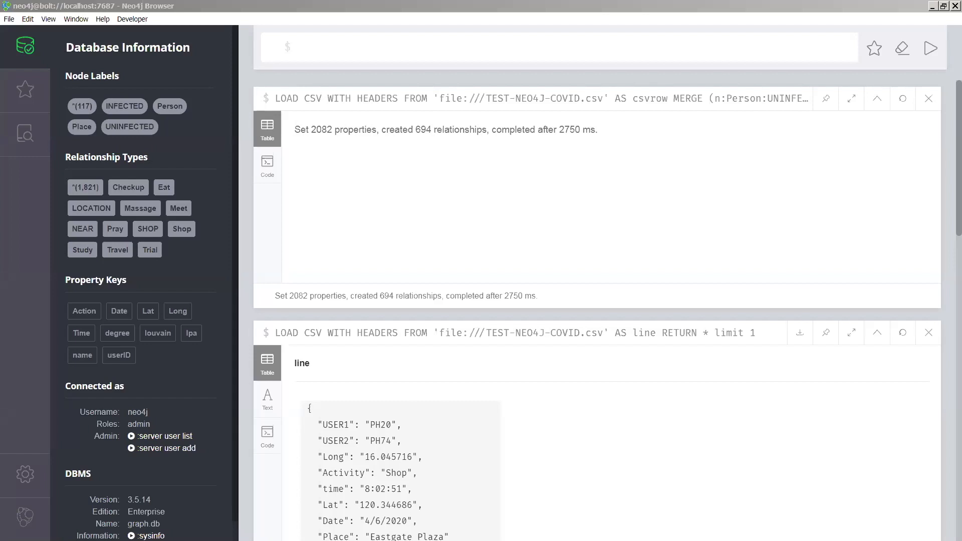
left_click(472, 47)
type("MATCH (n:Person)-[:NEAR]-(m:Person) WHERE n.userID=\"PH14\" RETURN n,m")
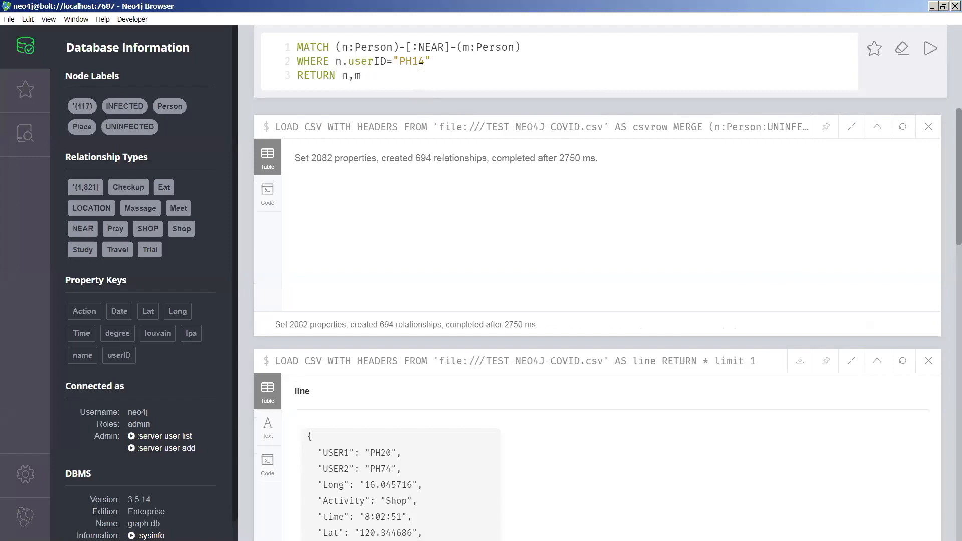
left_click_drag(336, 46, 399, 50)
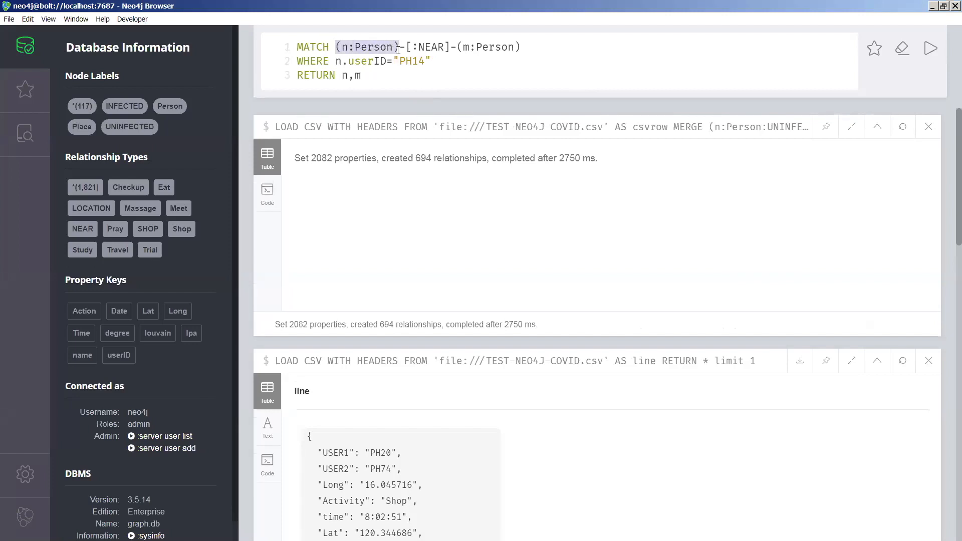
left_click_drag(405, 46, 530, 53)
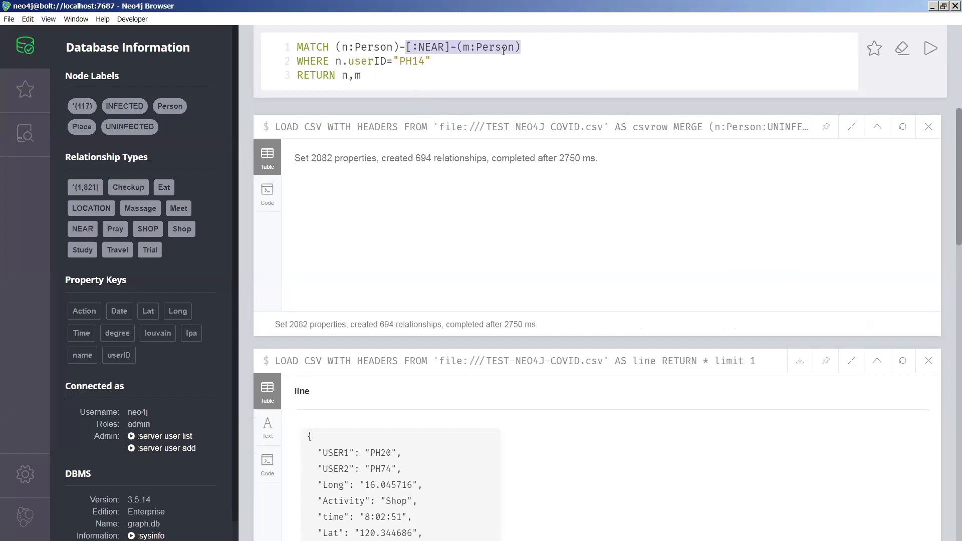
left_click(399, 47)
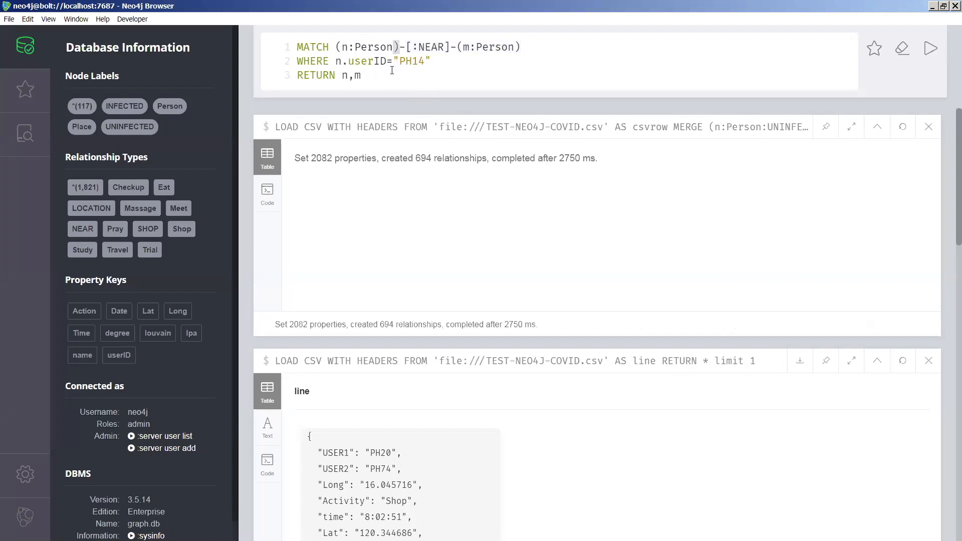
left_click_drag(400, 61, 427, 63)
left_click(929, 49)
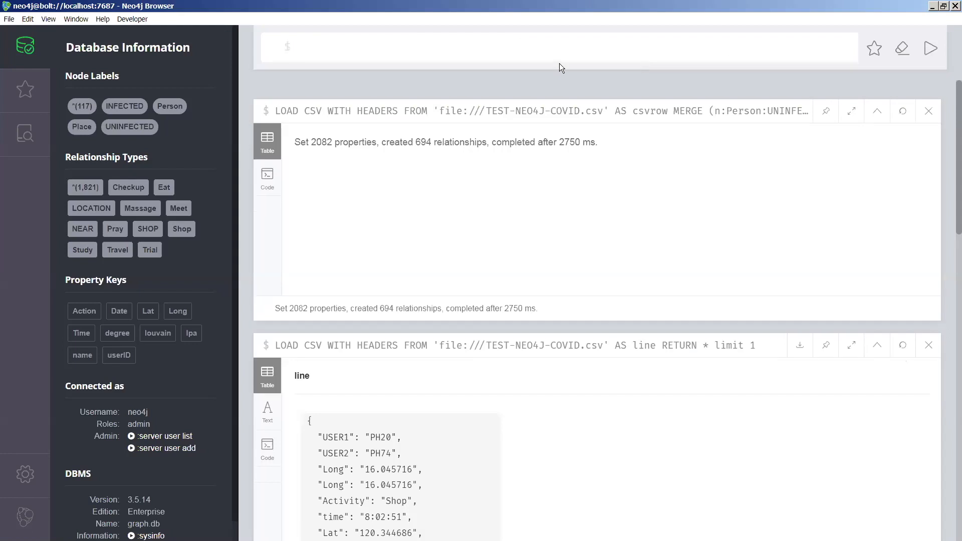
- Spread the NEAR contacts around PH14, with PH85, PH40 and PH33 grouped far to one side and the others distributed closer to it
left_click_drag(597, 243, 442, 255)
left_click_drag(525, 243, 686, 255)
left_click_drag(562, 226, 682, 212)
left_click_drag(566, 237, 674, 173)
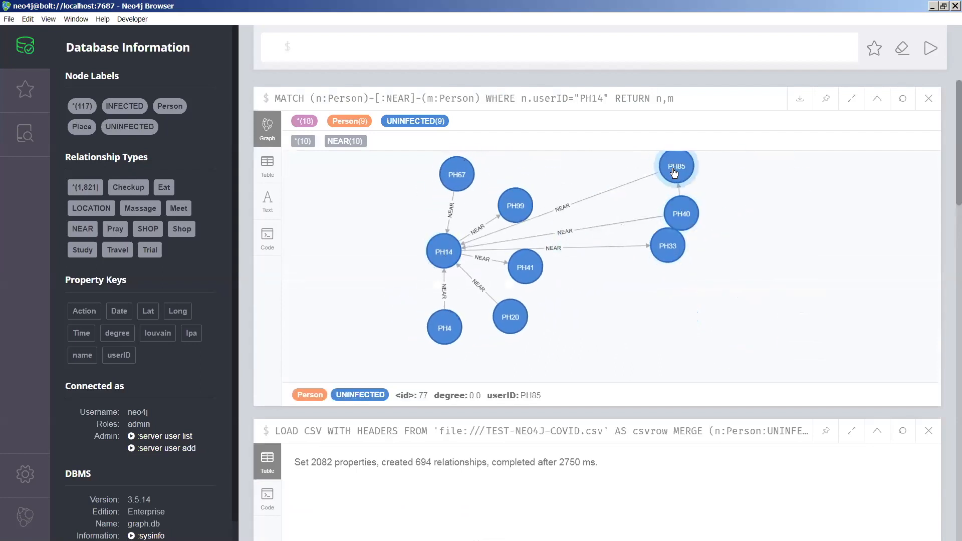
left_click_drag(515, 205, 570, 182)
left_click_drag(464, 175, 371, 181)
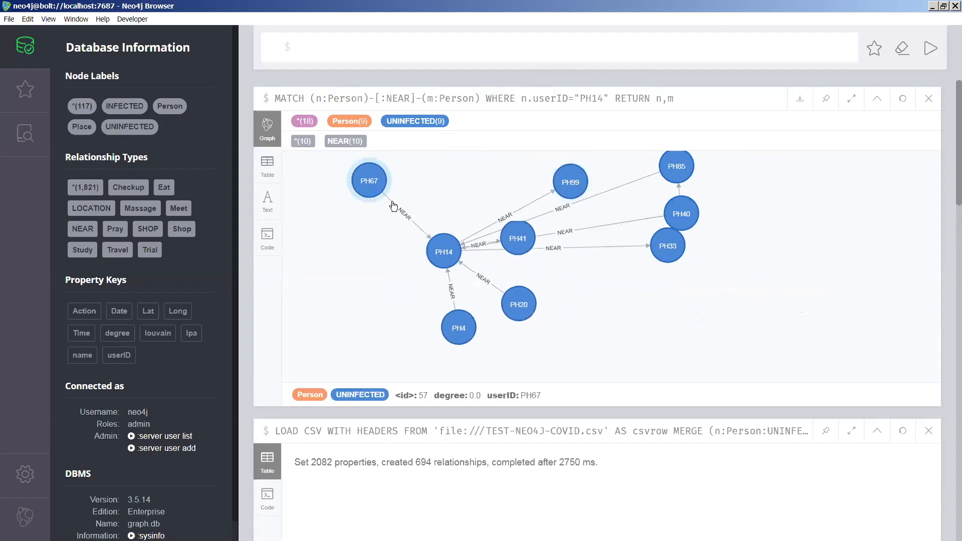
left_click_drag(463, 336, 343, 303)
left_click_drag(519, 304, 460, 318)
left_click_drag(570, 183, 485, 187)
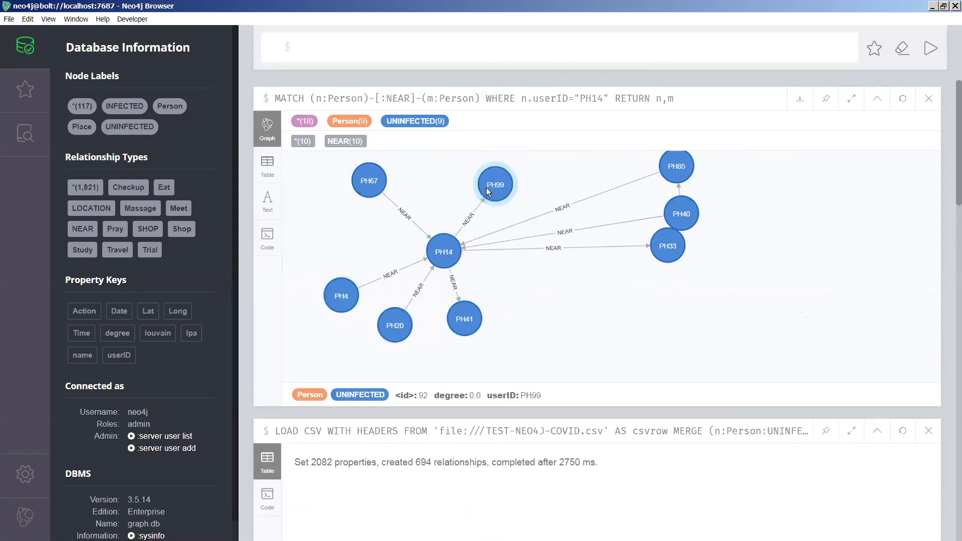
- Show the persons near PH14 as text and export the result as CSV
left_click(270, 173)
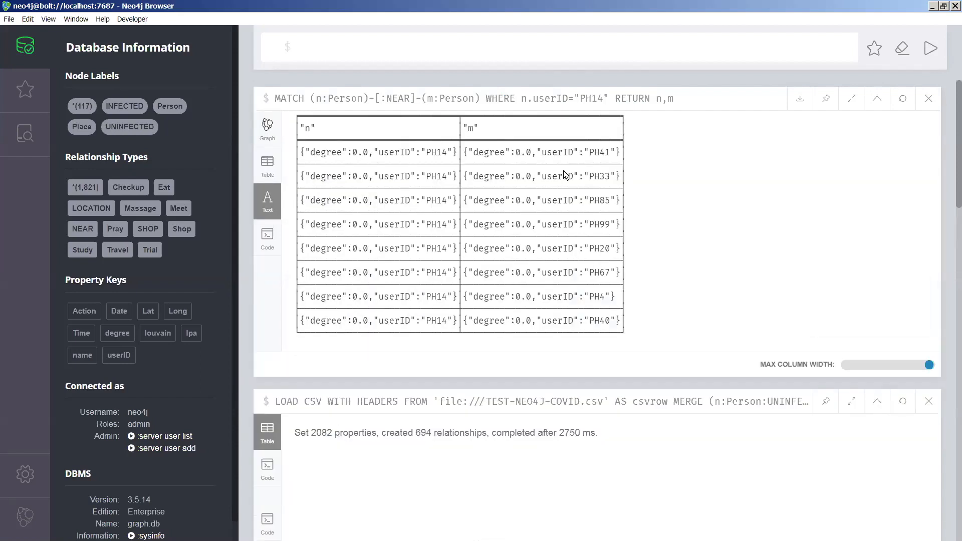
mouse_move(799, 105)
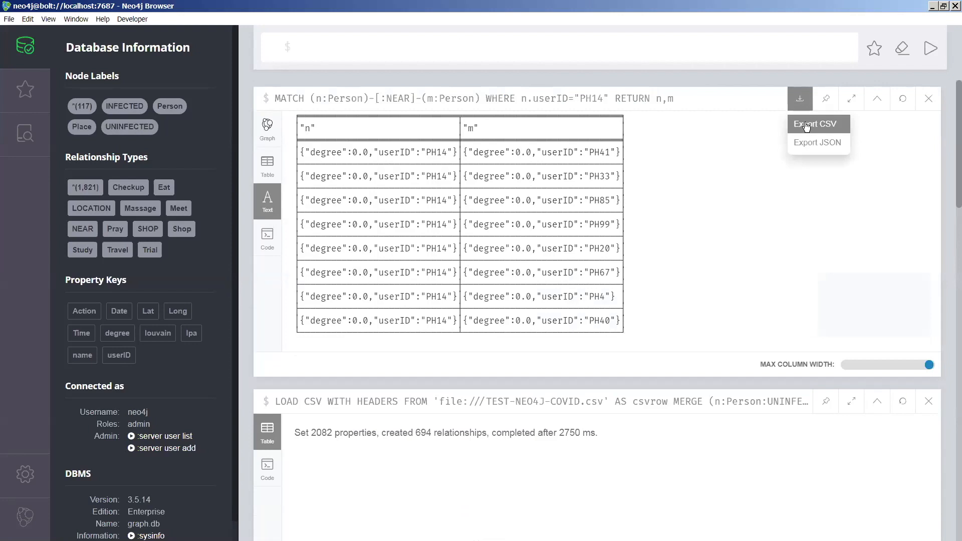
left_click(806, 125)
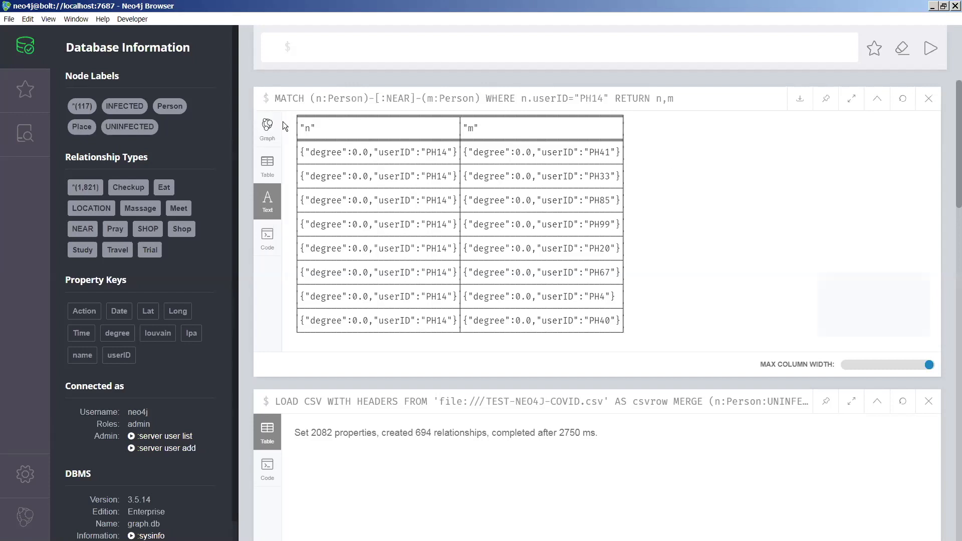
- Return to the graph view and arrange PH14, PH33, PH40 and PH85 in a diamond-shaped loop
left_click(267, 128)
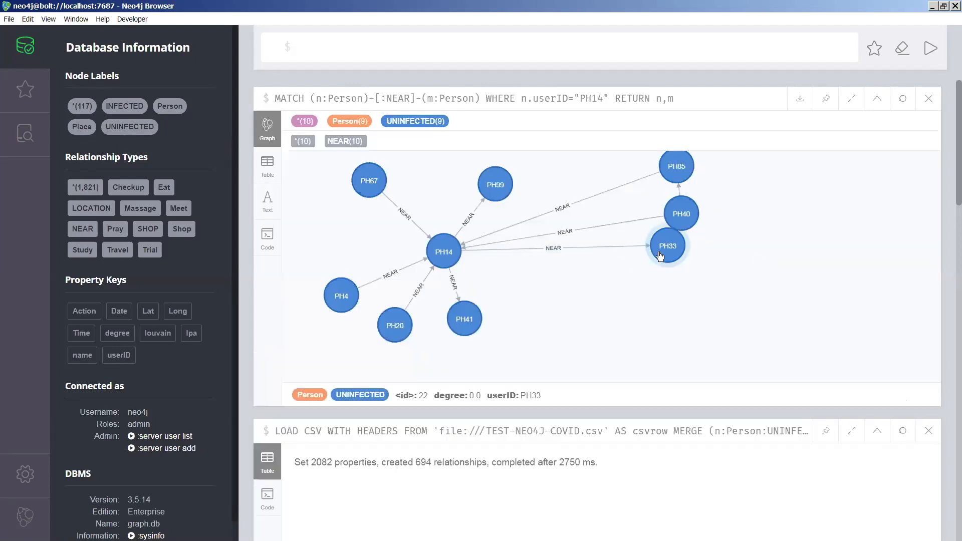
left_click_drag(663, 254, 655, 297)
left_click_drag(682, 215, 739, 271)
left_click_drag(676, 175, 657, 202)
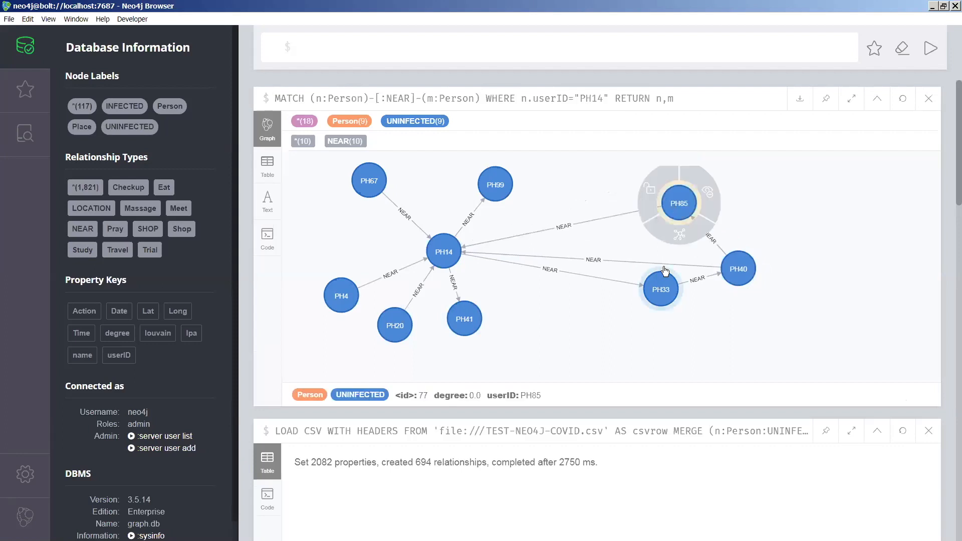
left_click_drag(662, 273, 679, 317)
left_click_drag(444, 253, 607, 261)
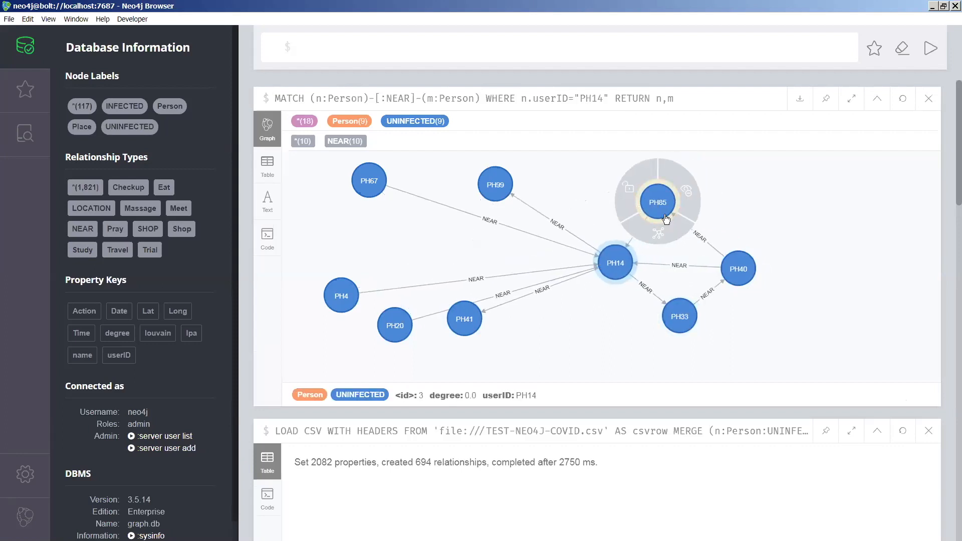
- Deselect PH85, inspect the NEAR relationships linking PH14 with PH99 and PH67, and move PH14 nearly level with those two nodes
left_click(655, 208)
mouse_move(669, 204)
left_mouse_down()
mouse_move(726, 201)
mouse_move(679, 204)
left_mouse_up()
left_click_drag(682, 167, 620, 231)
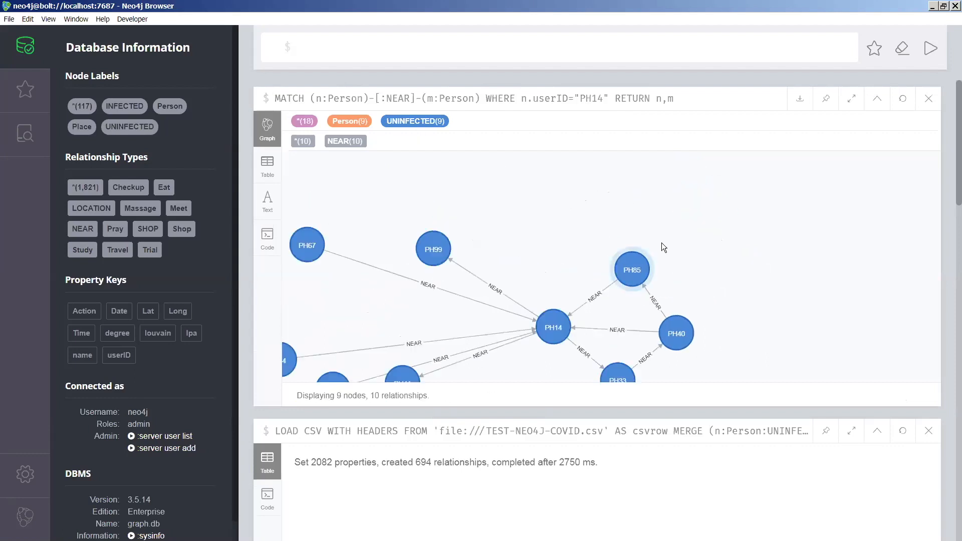
left_click(515, 303)
left_click(507, 311)
left_click_drag(556, 330, 572, 263)
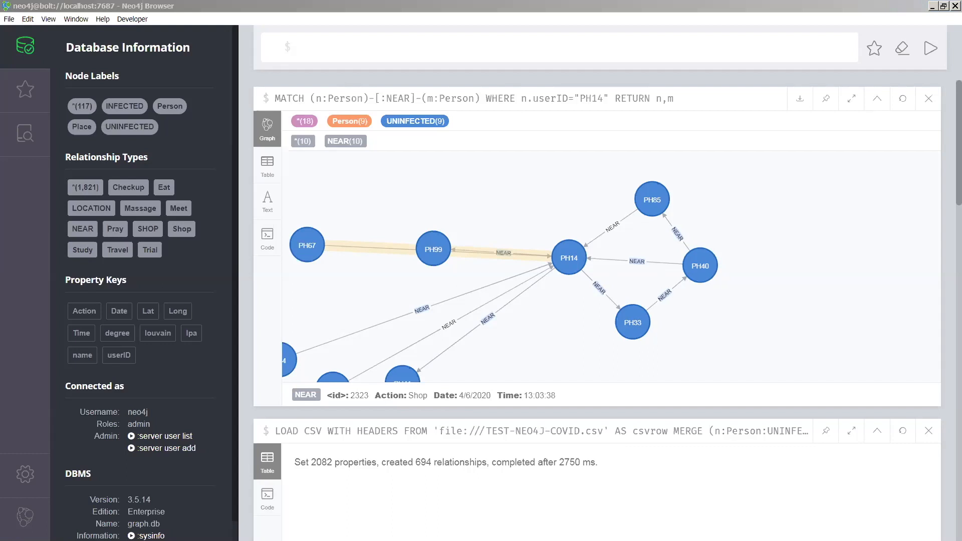
- Run a query returning PH14, the places linked to it by any relationship, and the persons with a NEAR relationship to it
left_click(460, 48)
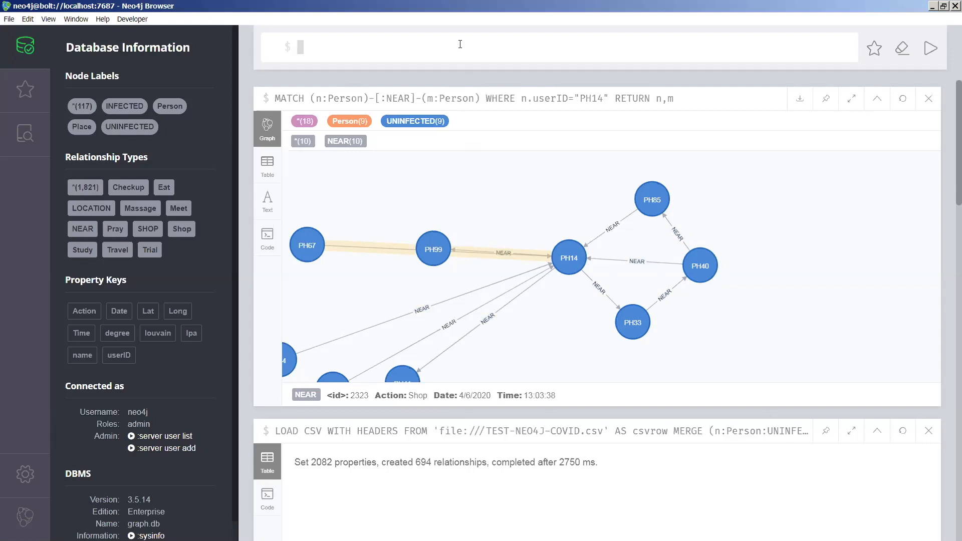
type("MATCH (n:Person)-[]-(p:Place), (m:Person)-[:NEAR]-(n) WHERE n.userID=\"PH14\" RETURN n,m,p")
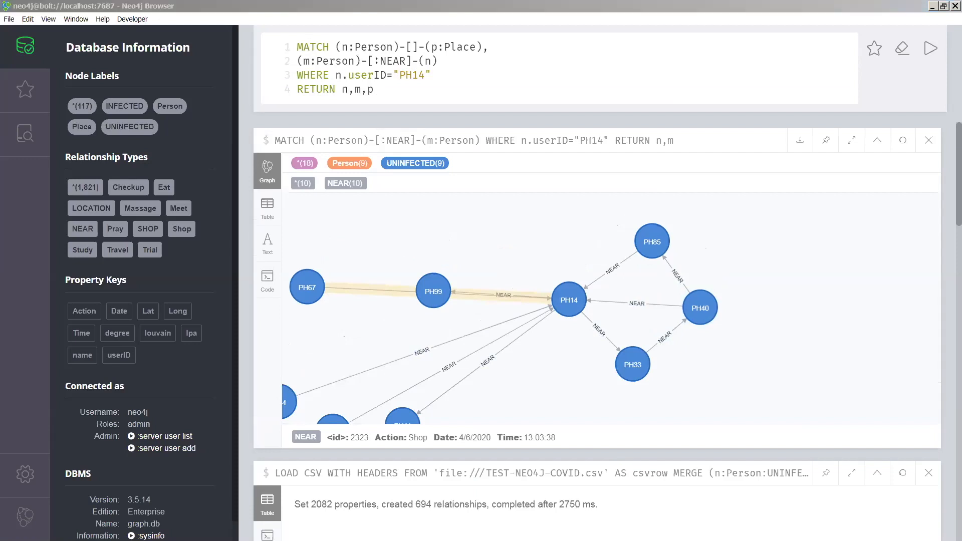
left_click(420, 97)
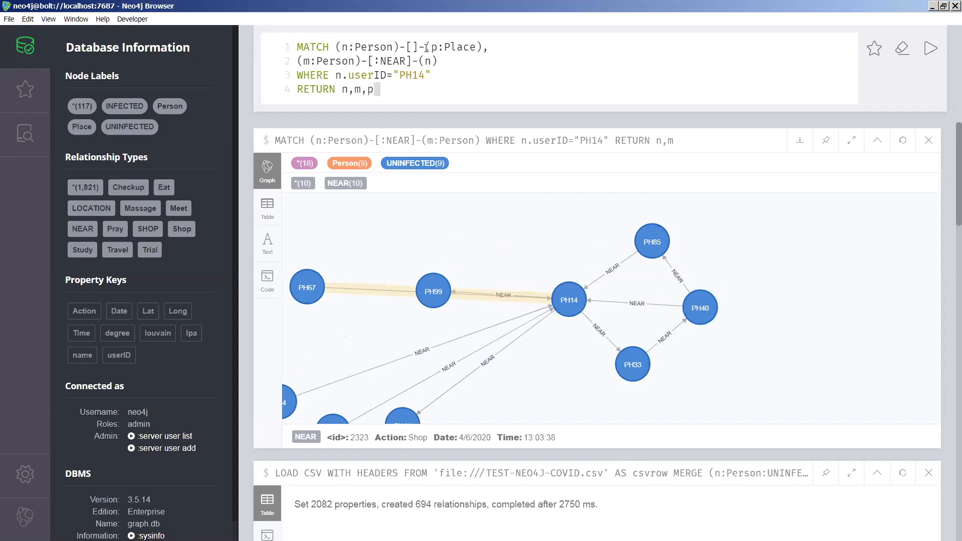
left_click(507, 51)
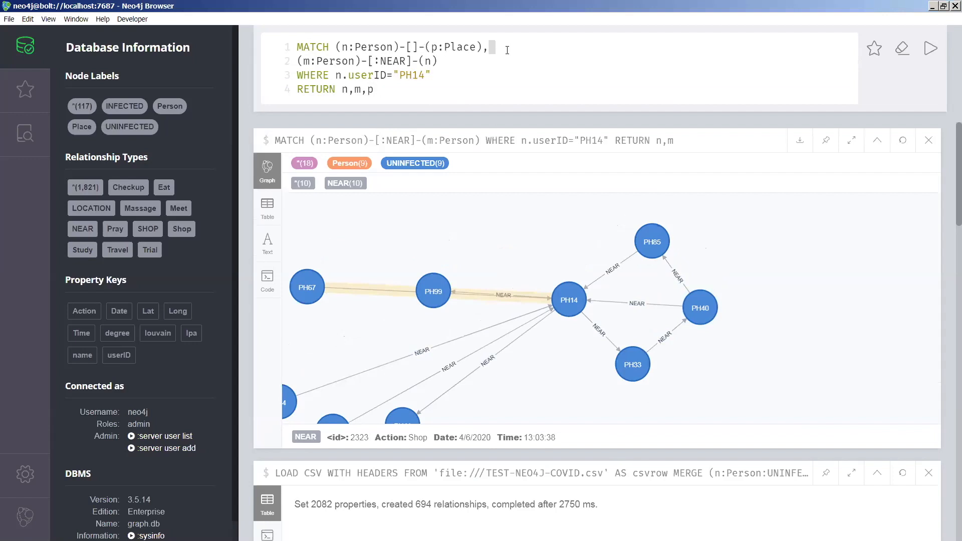
left_click(300, 61)
left_click_drag(336, 48, 482, 46)
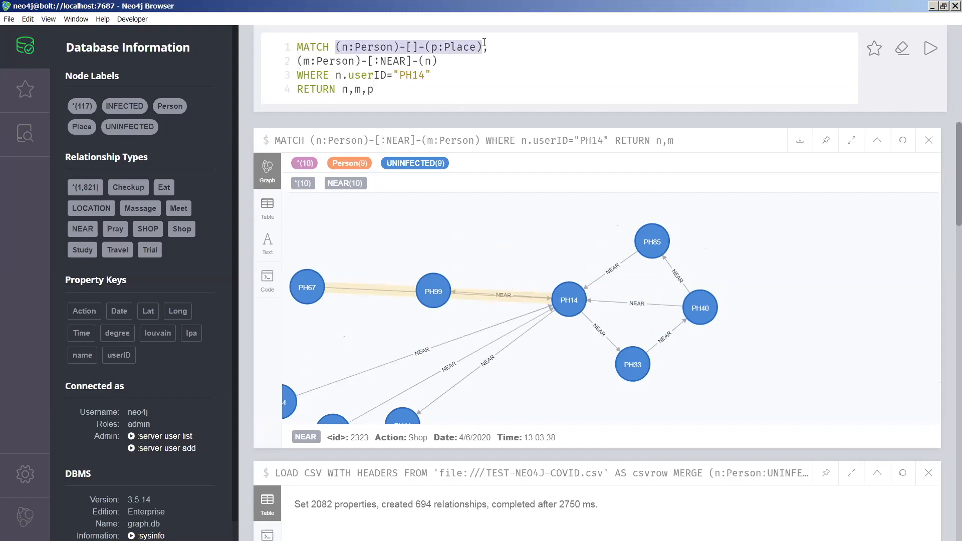
left_click_drag(437, 61, 482, 48)
left_click_drag(298, 60, 439, 60)
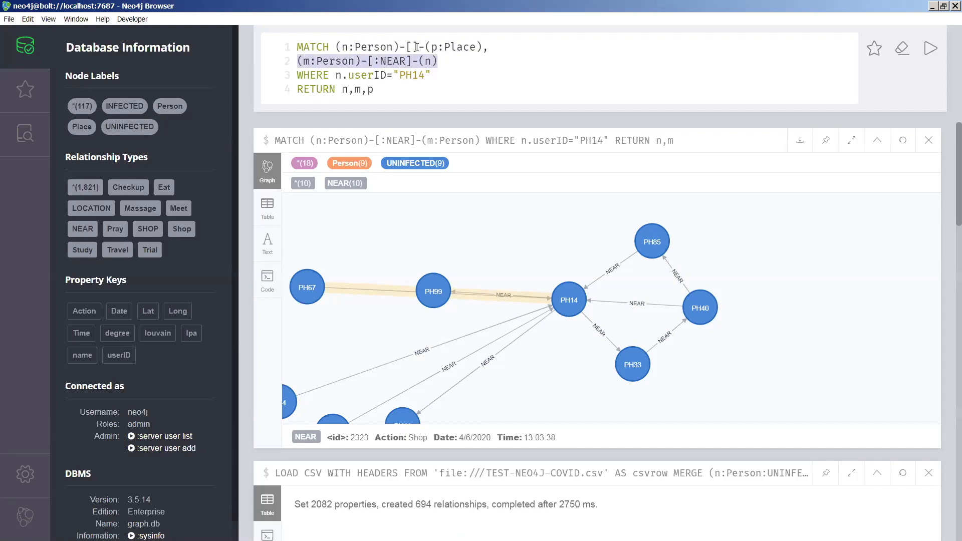
left_click(616, 93)
left_click(929, 48)
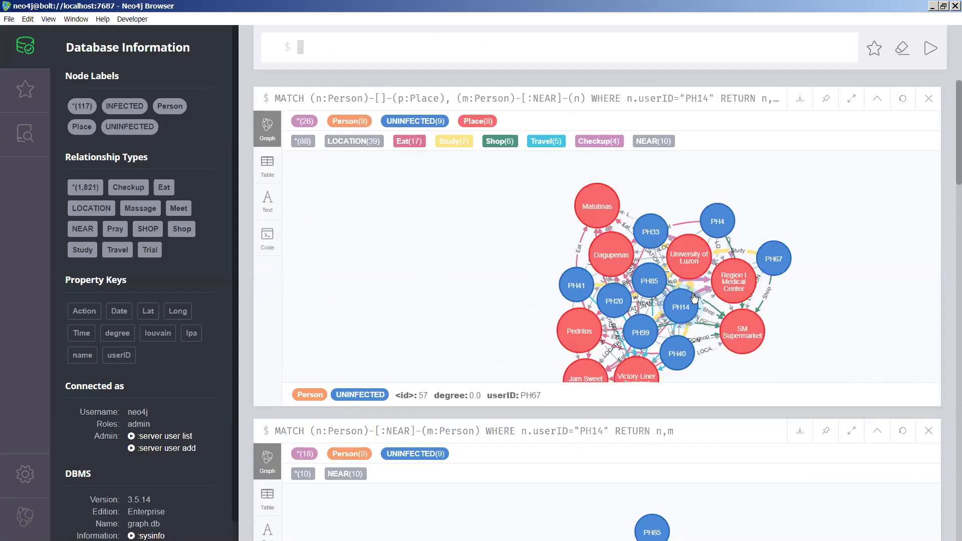
- Spread PH14, PH41, PH67, PH85, PH40, PH20 and PH99 outward around the place nodes in the graph
left_click_drag(674, 310, 672, 269)
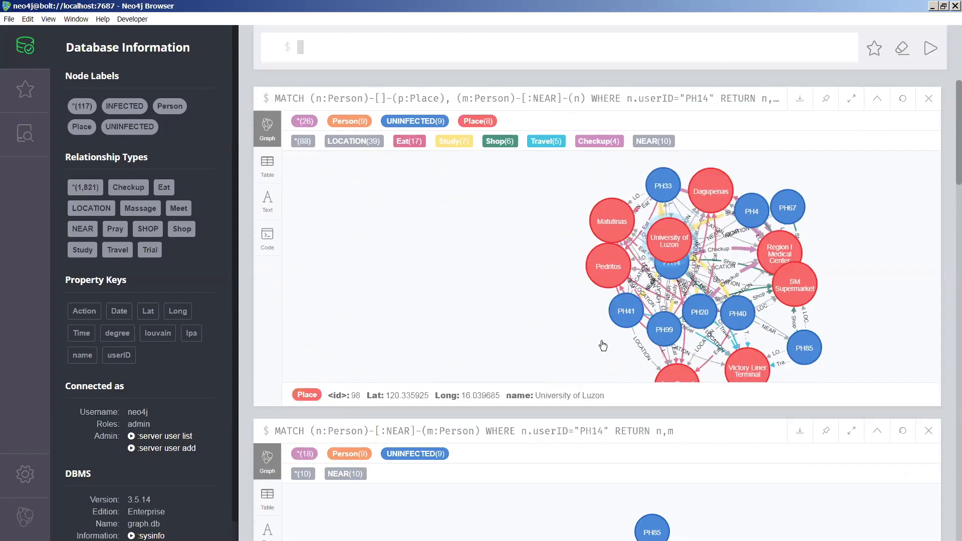
left_click_drag(508, 339, 363, 325)
left_click_drag(714, 237, 846, 250)
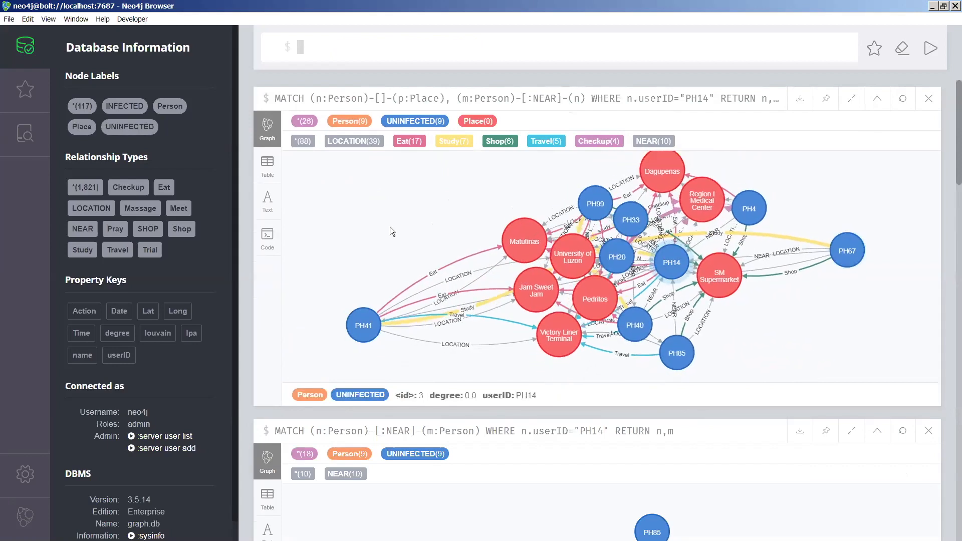
left_click_drag(676, 353, 804, 345)
left_click_drag(683, 331, 677, 373)
left_click_drag(579, 223, 322, 229)
left_click_drag(606, 249, 563, 173)
left_click(728, 275)
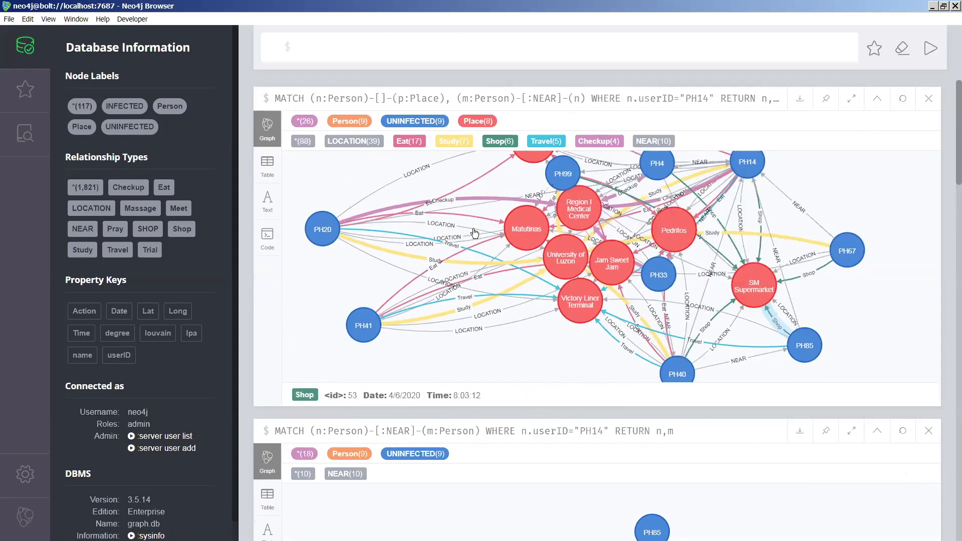
- Separate Victory Liner Terminal, University of Luzon, Matutinas, Region I Medical Center, PH33 and Pedritos within the ring of persons
left_click_drag(583, 298, 555, 341)
left_click_drag(567, 265, 462, 315)
left_click_drag(525, 232, 415, 234)
left_click_drag(570, 213, 479, 232)
left_click_drag(595, 266, 553, 301)
left_click_drag(655, 256, 637, 290)
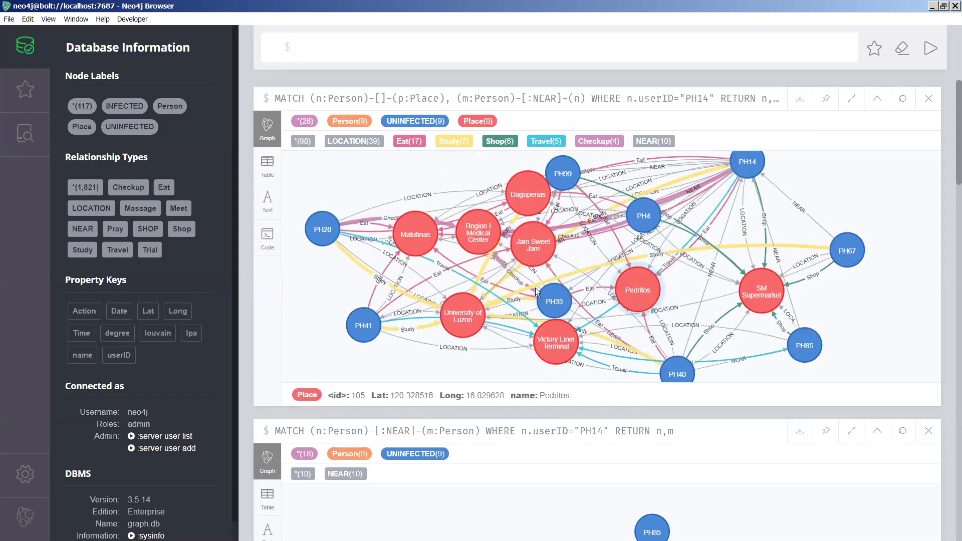
- Move PH40 nearly level with PH85 and Victory Liner Terminal, and clear its selection
left_click(705, 295)
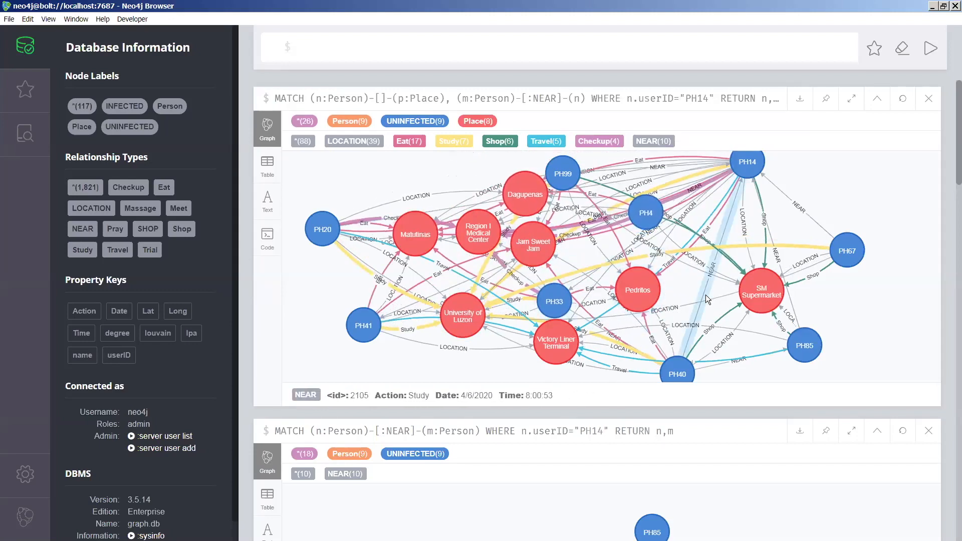
left_click(653, 256)
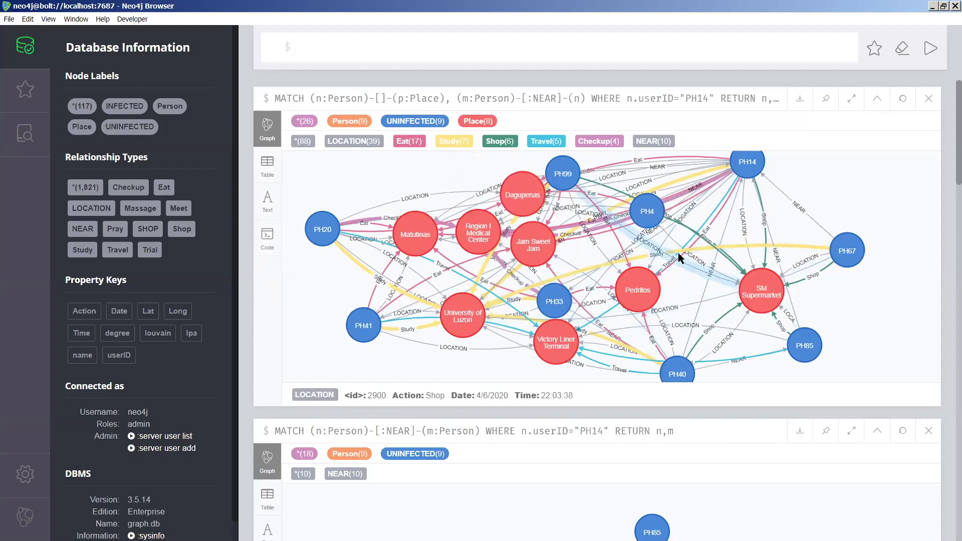
left_click(558, 247)
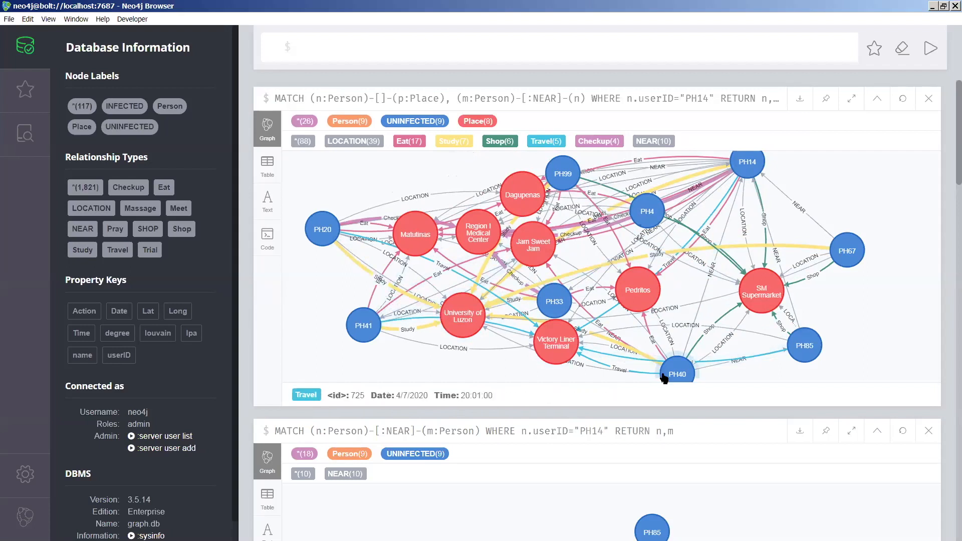
left_click_drag(677, 373, 676, 345)
left_click(676, 344)
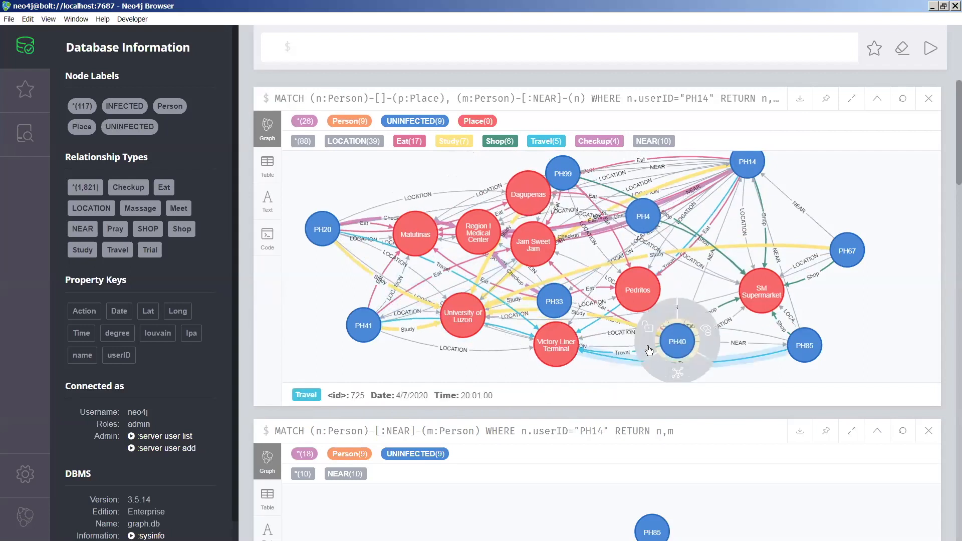
left_click(869, 338)
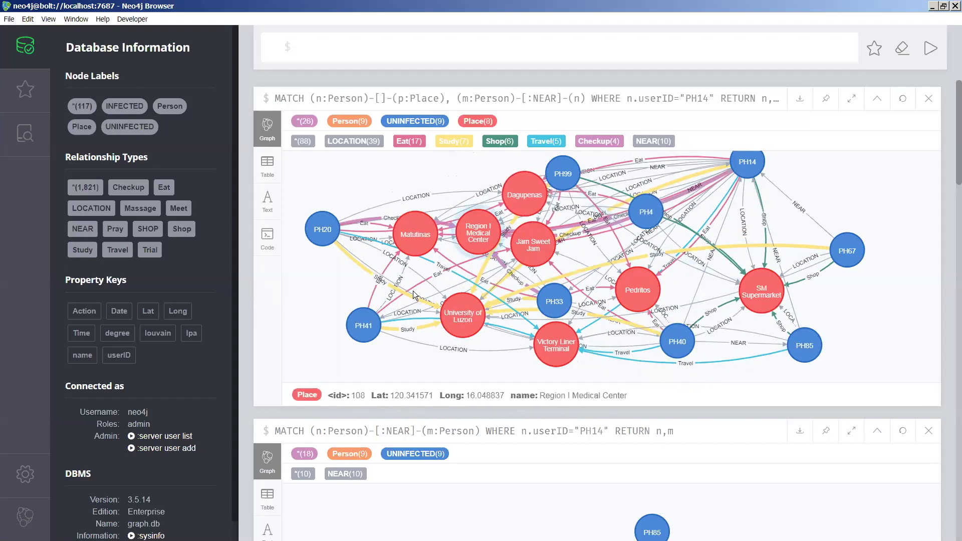
- Run a query listing userID and connections for persons with at least 5 outgoing NEAR relationships to persons, in descending order
key("alt+Tab")
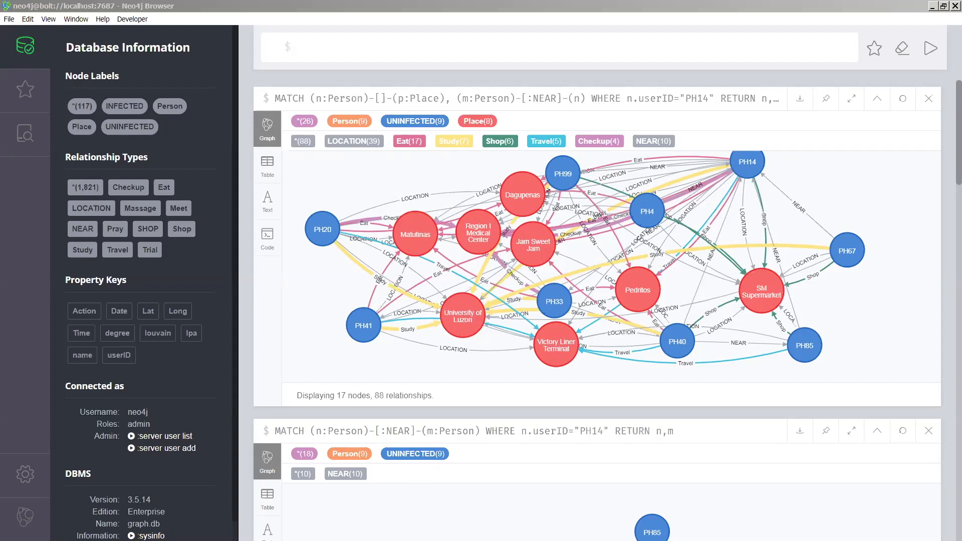
left_click(646, 52)
type("match (n:Person) WITH n, size((n)-[:NEAR]->(:Person)) as connections WHERE connections >=5 RETURN n.userID, connections ORDER BY connections DESC")
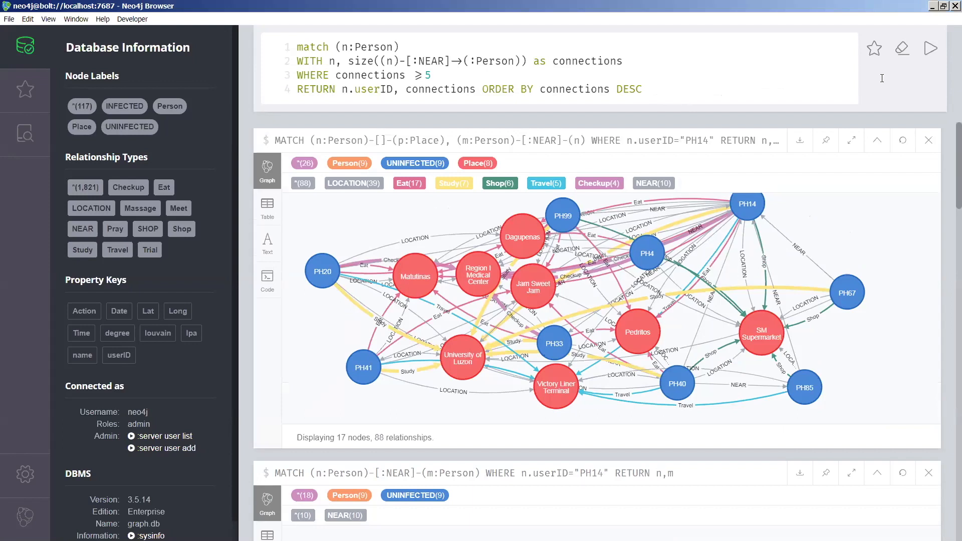
left_click_drag(335, 75, 432, 75)
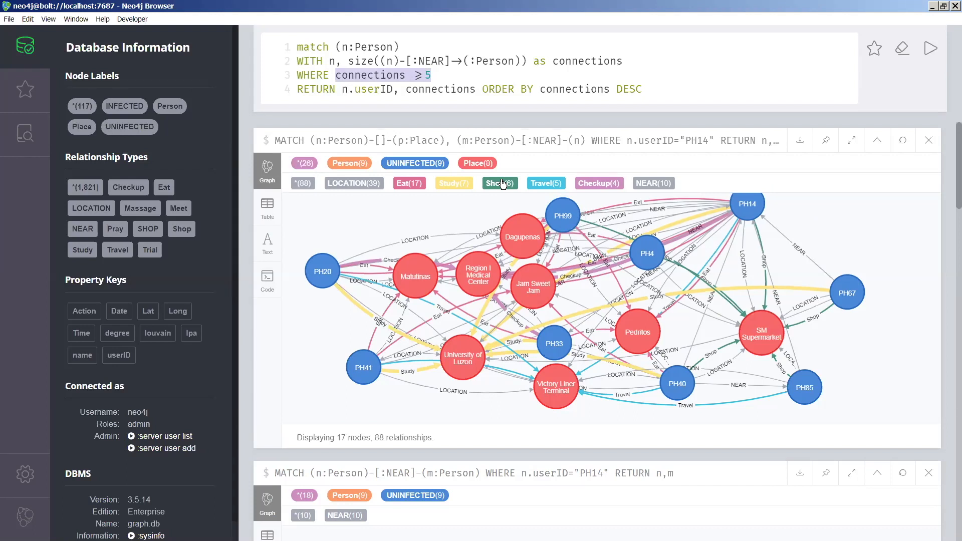
left_click(741, 82)
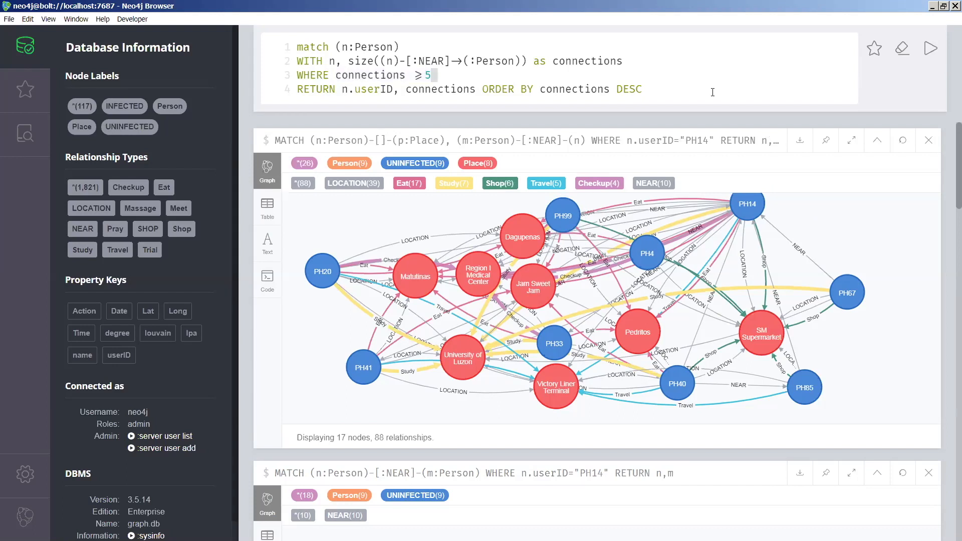
left_click(929, 48)
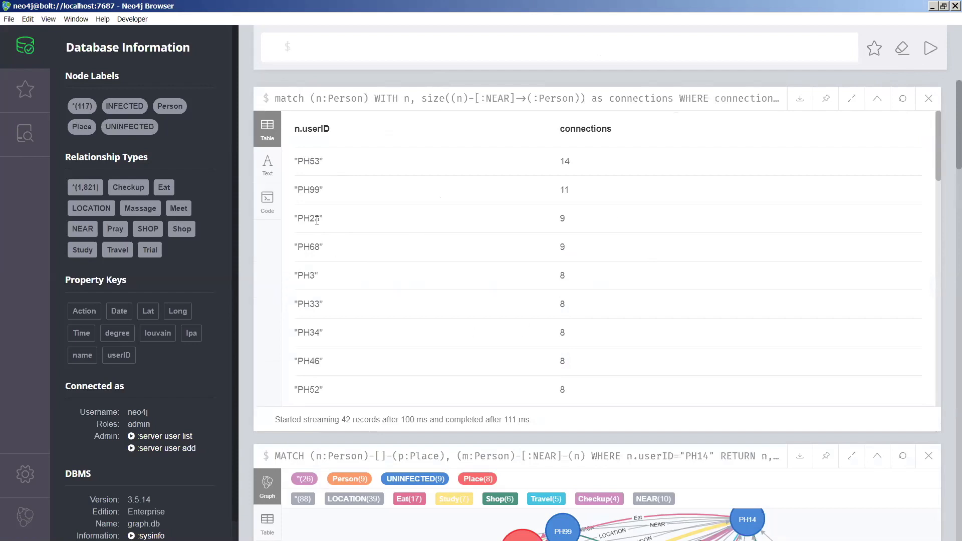
- Examine the user IDs and connection counts of the three top-ranked persons
left_click_drag(296, 156, 331, 219)
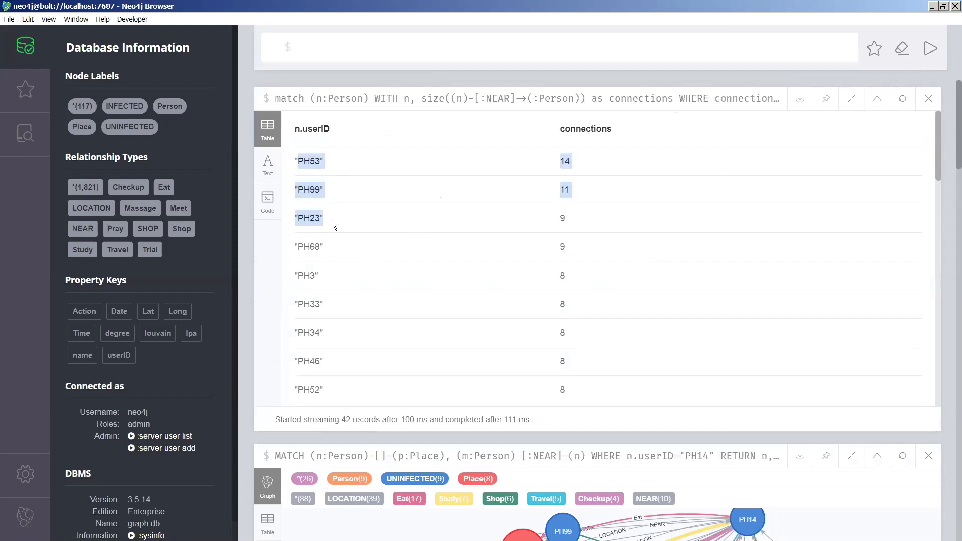
left_click_drag(459, 225, 593, 218)
left_click(571, 191)
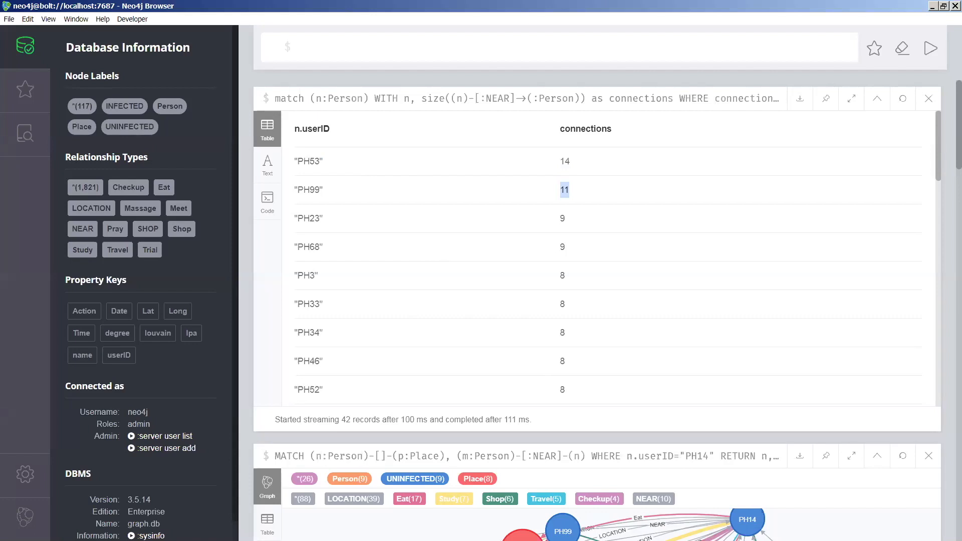
- Switch to Snipping Tool, circle the PH20 and PH1 hubs and their surrounding clusters in red pen, and move the window away
key("alt+Tab")
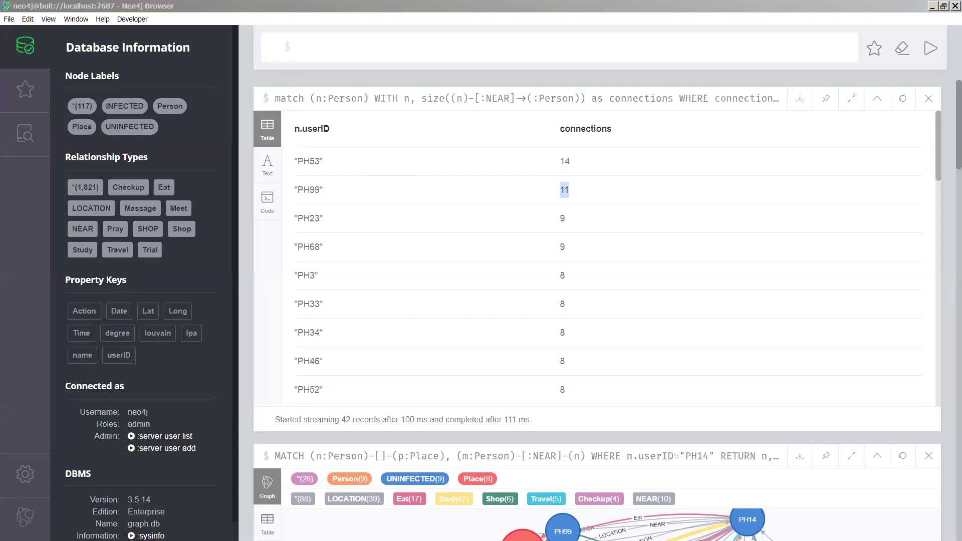
key("alt+Tab")
key("alt+Tab")
left_click_drag(770, 241, 771, 245)
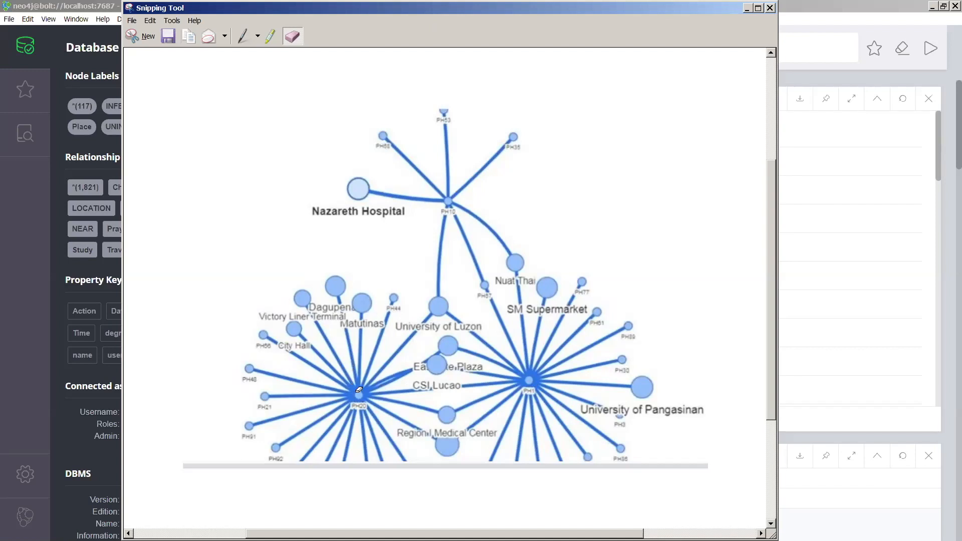
left_click(242, 36)
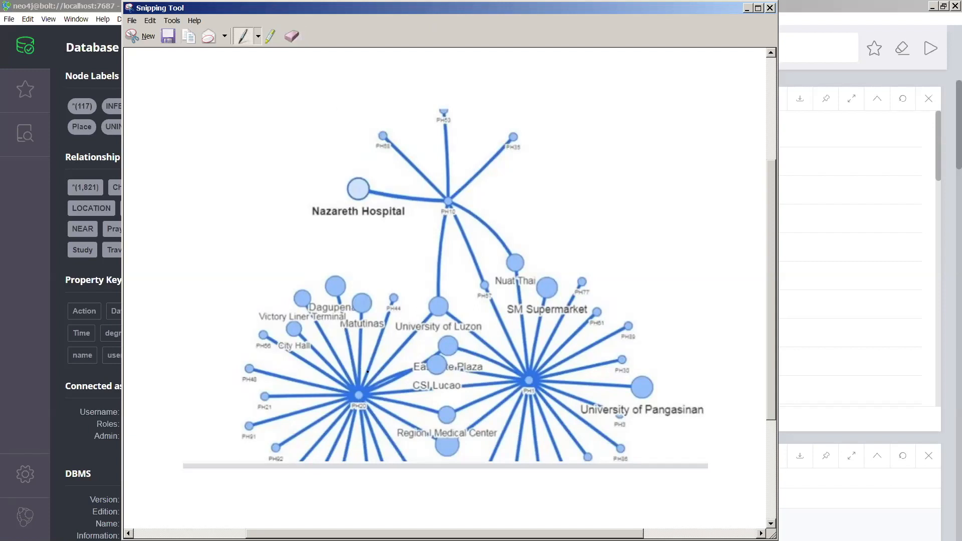
left_click_drag(345, 385, 351, 385)
mouse_move(406, 273)
left_mouse_down()
mouse_move(236, 328)
mouse_move(381, 495)
mouse_move(393, 312)
mouse_move(367, 296)
left_mouse_up()
mouse_move(369, 255)
left_mouse_down()
mouse_move(456, 399)
mouse_move(388, 465)
left_mouse_up()
mouse_move(540, 370)
left_mouse_down()
mouse_move(518, 372)
mouse_move(534, 381)
left_mouse_up()
mouse_move(617, 269)
left_mouse_down()
mouse_move(602, 260)
mouse_move(437, 315)
mouse_move(496, 473)
mouse_move(691, 396)
mouse_move(624, 283)
mouse_move(571, 266)
left_mouse_up()
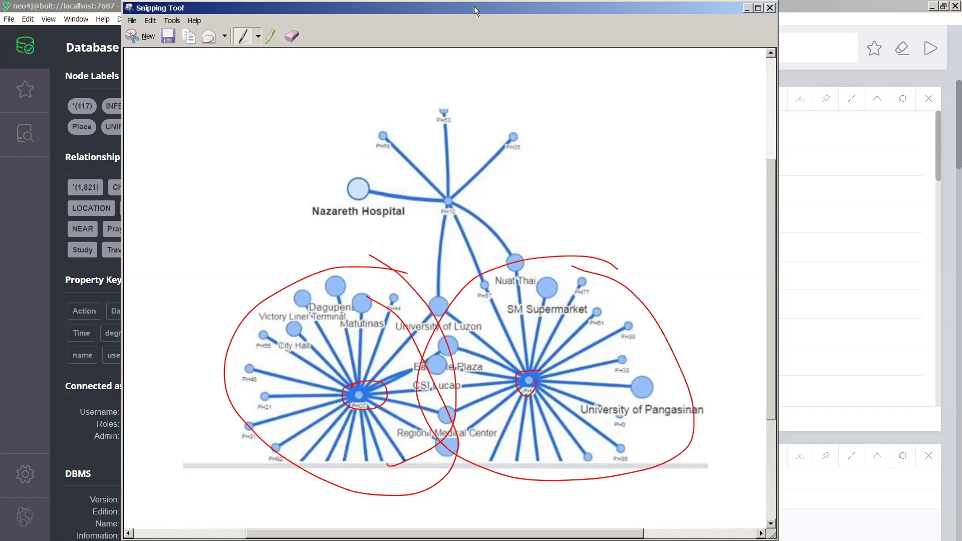
left_click_drag(474, 7, 518, 540)
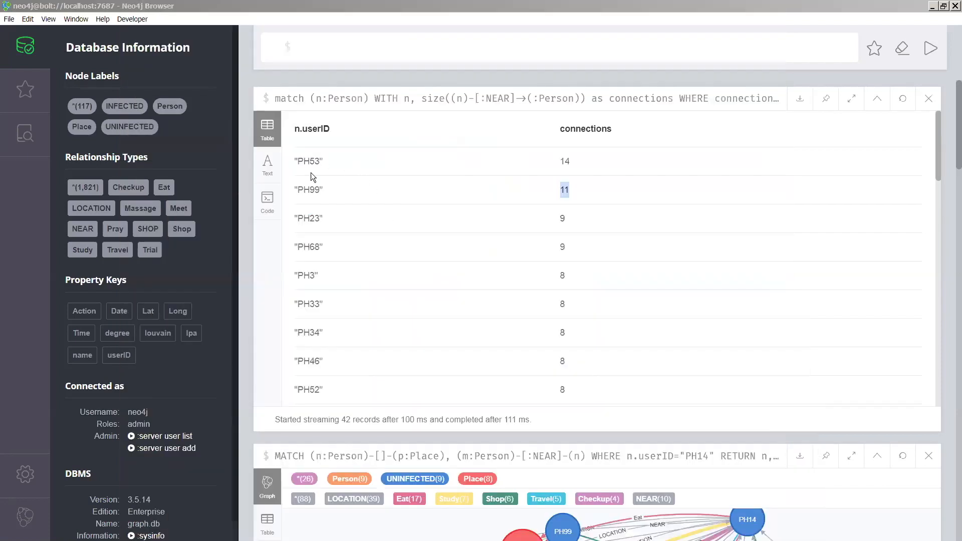
- Write a query for the shortest directed path of 1 to 7 relationships from person PH98 to person PH10
left_click(595, 167)
left_click(330, 54)
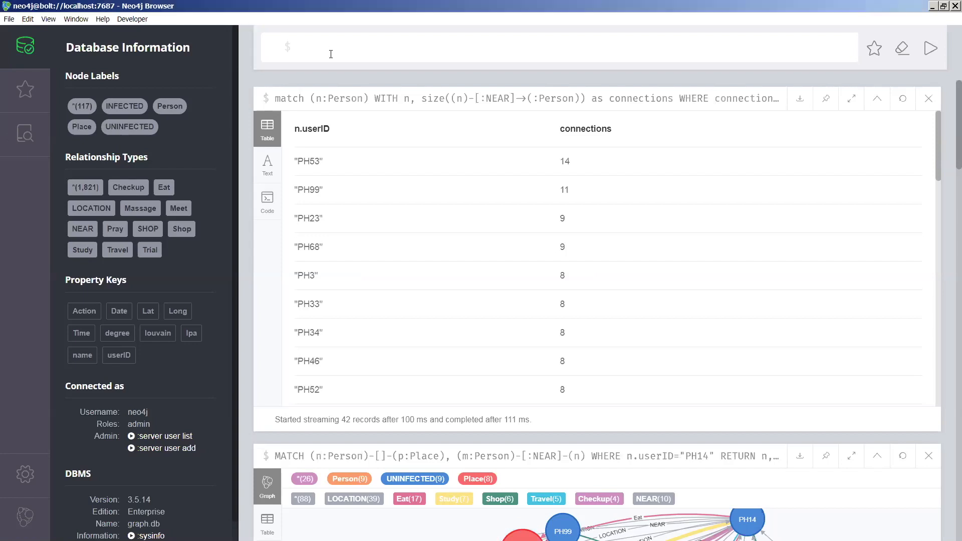
type("MATCH p=shortestpath((n1:Person)-[*1..7]->(n2:Person)) WHERE n1.userID=\"PH98\" and n2.userID=\"PH10\" RETURN p")
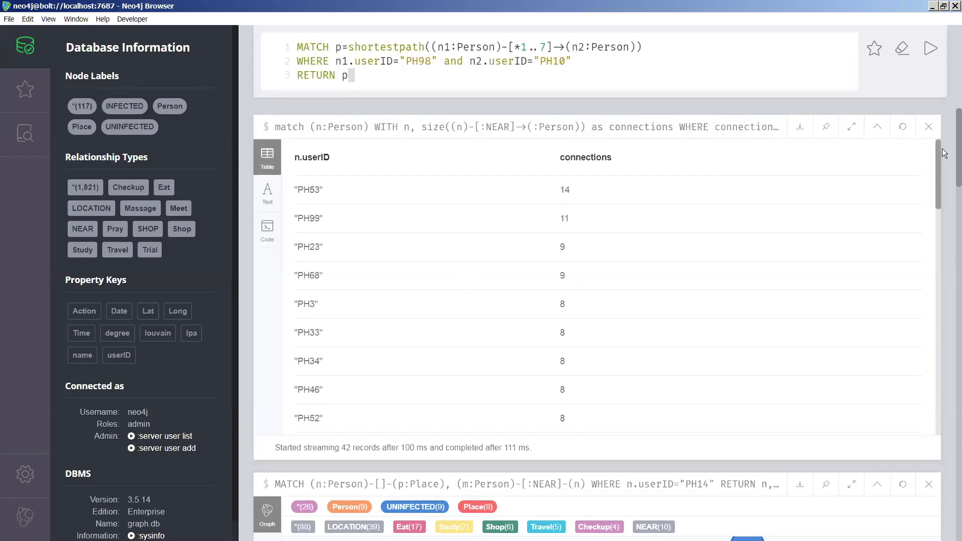
left_click_drag(940, 151, 909, 390)
scroll(902, 163, "up", 15)
- Run a query listing name, Lat, Long and connections for places with at least 5 incoming relationships from persons, in descending order of connections
key("alt+Tab")
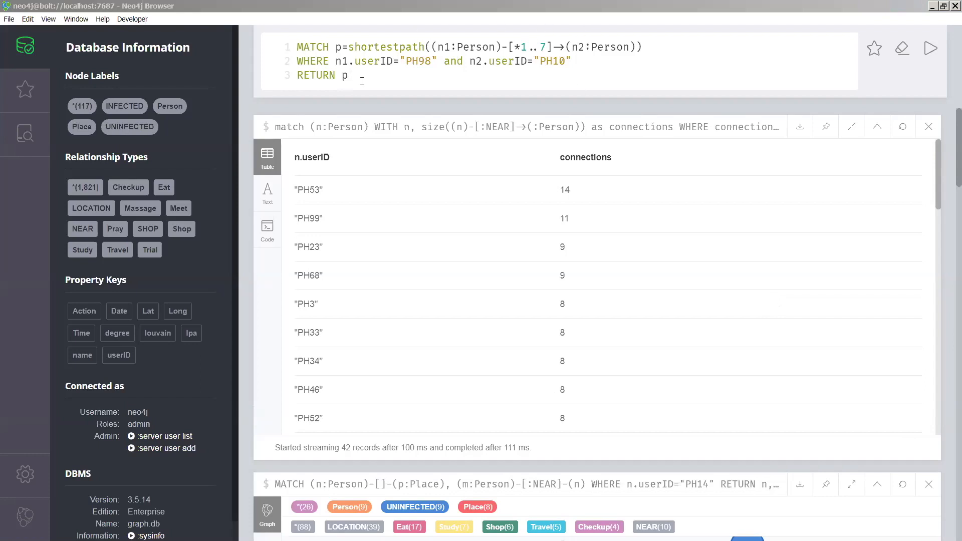
left_click_drag(362, 81, 289, 32)
key("BackSpace")
type("match (n:Place) WITH n, size((n)<-[]-(:Person)) as connections WHERE connections >=5 RETURN n.name, n.Lat, n.Long, connections ORDER BY connections DESC")
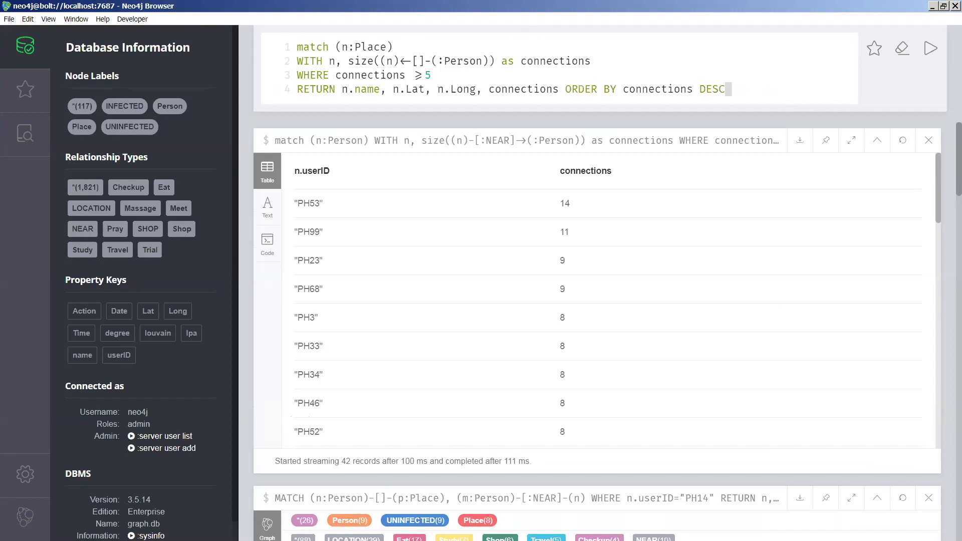
key("alt+Tab")
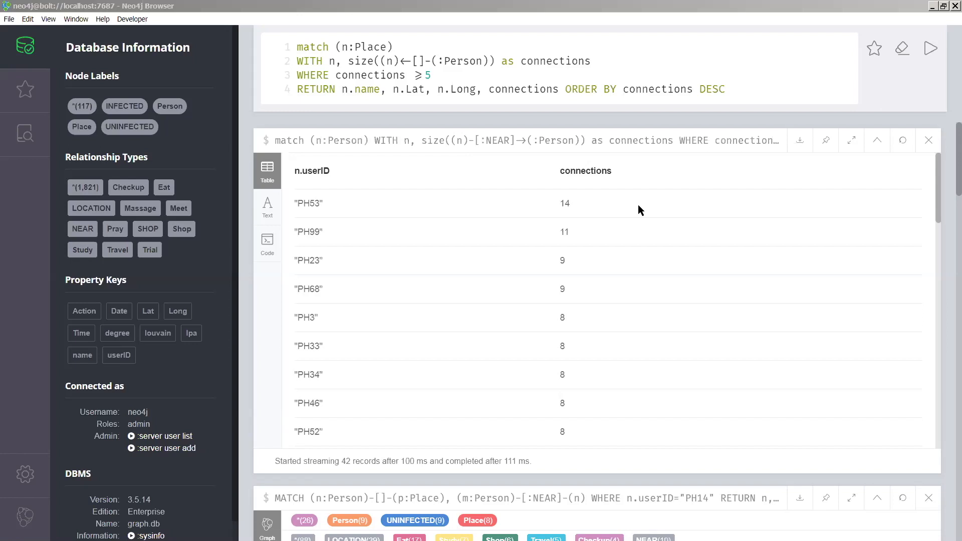
left_click(734, 86)
mouse_move(790, 146)
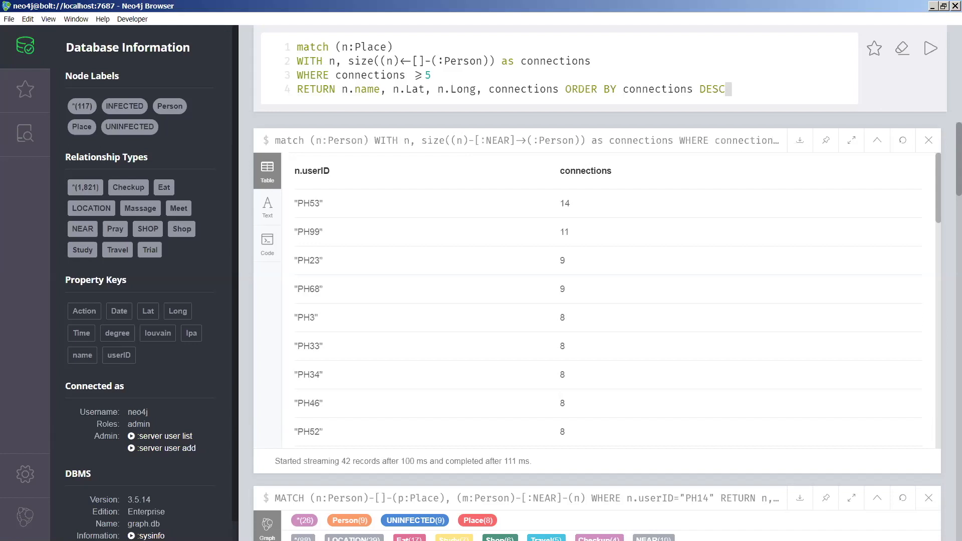
left_click_drag(301, 48, 740, 96)
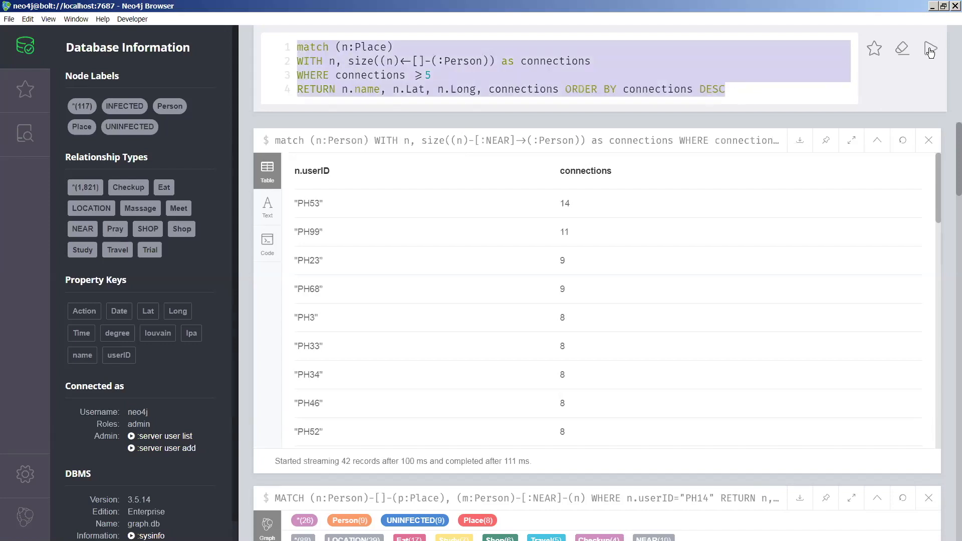
left_click(790, 94)
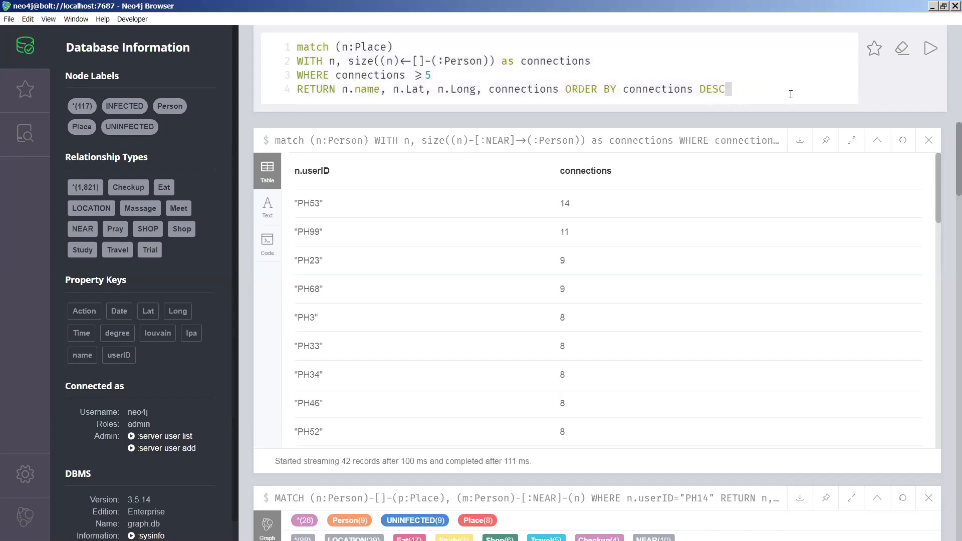
left_click(928, 55)
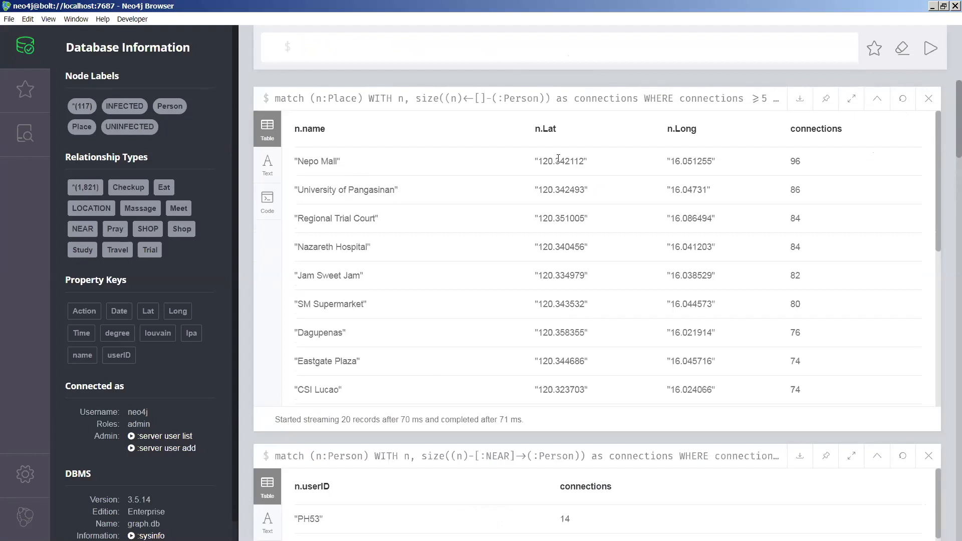
- Examine the names, coordinates and connection counts of the most connected places
left_click_drag(298, 157, 808, 390)
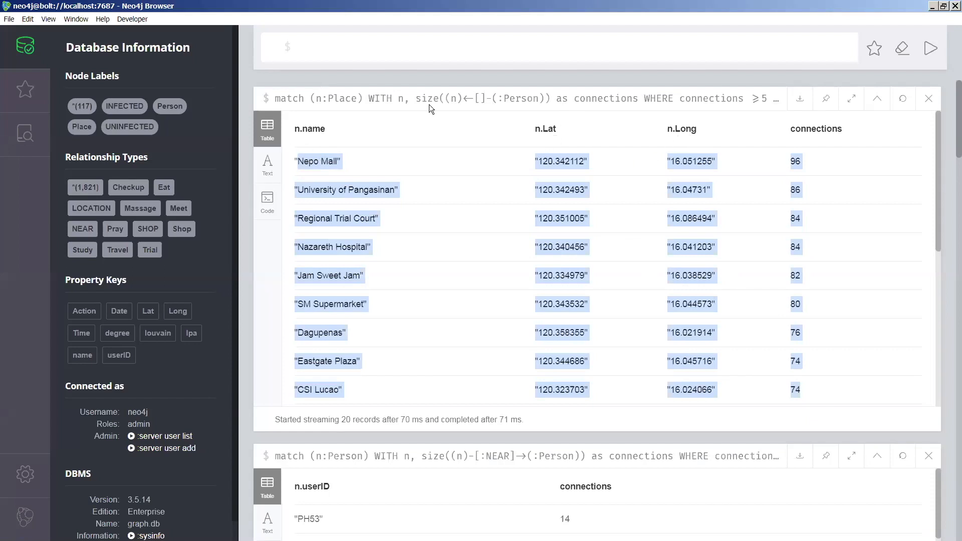
left_click(797, 101)
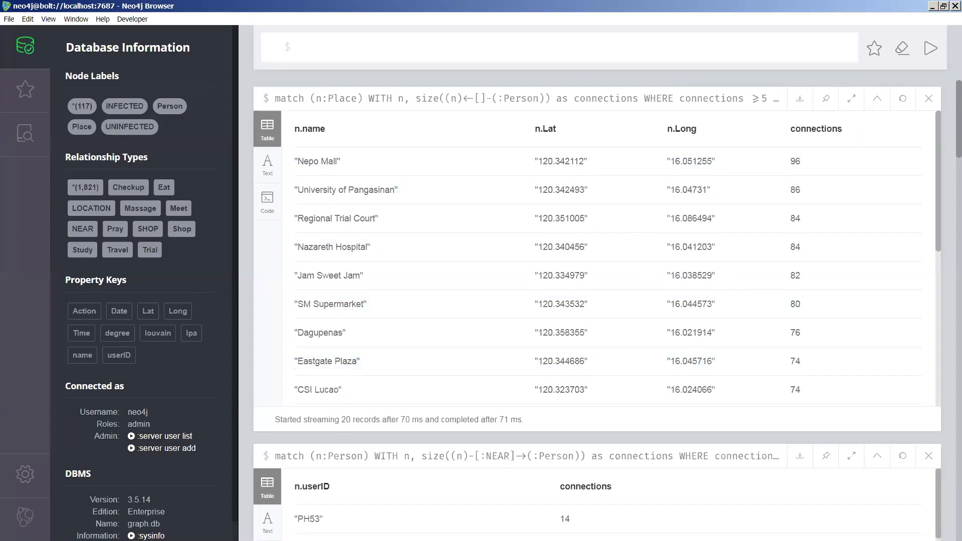
left_click_drag(357, 540, 449, 15)
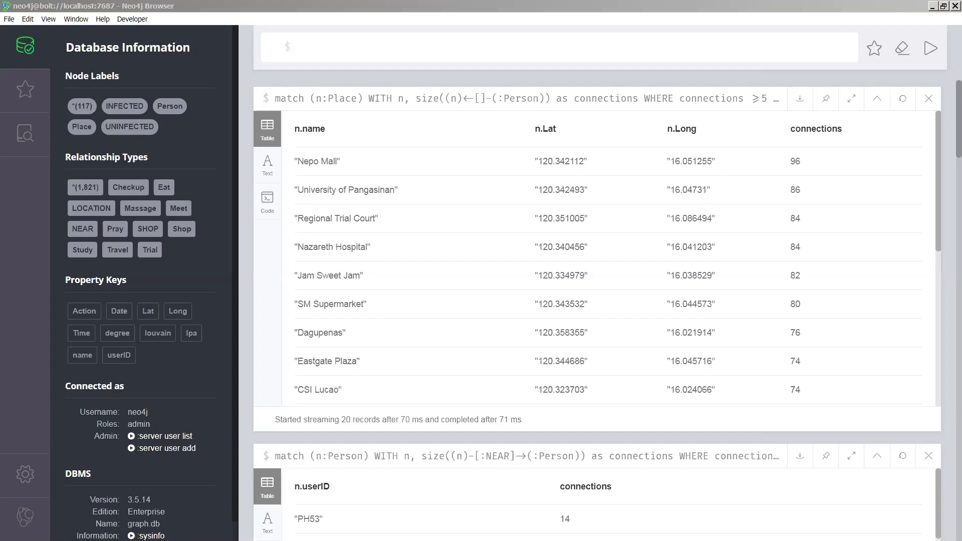
- Switch to Snipping Tool, view the heat map covering Sumatra and Borneo, and move its window out of the way
key("alt+Tab")
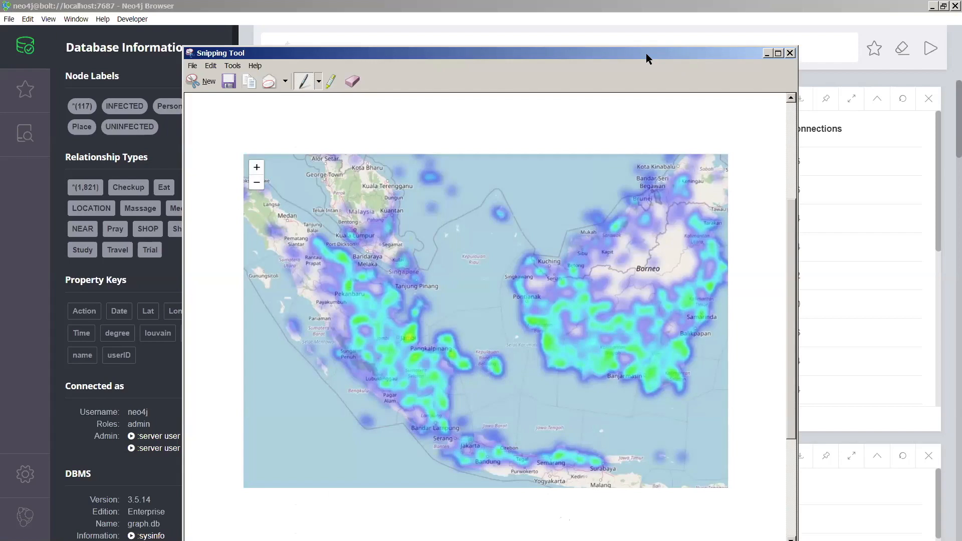
left_click_drag(645, 53, 716, 31)
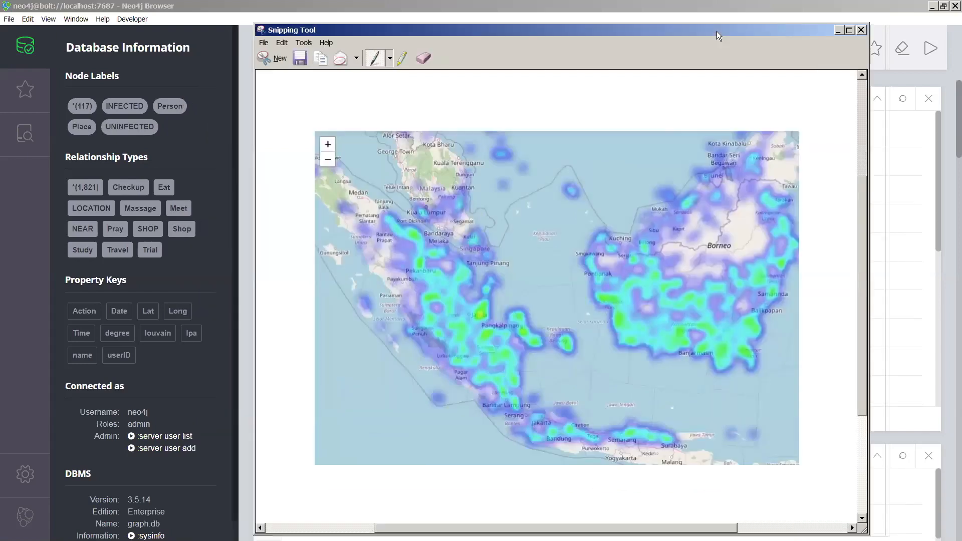
left_click_drag(717, 31, 961, 504)
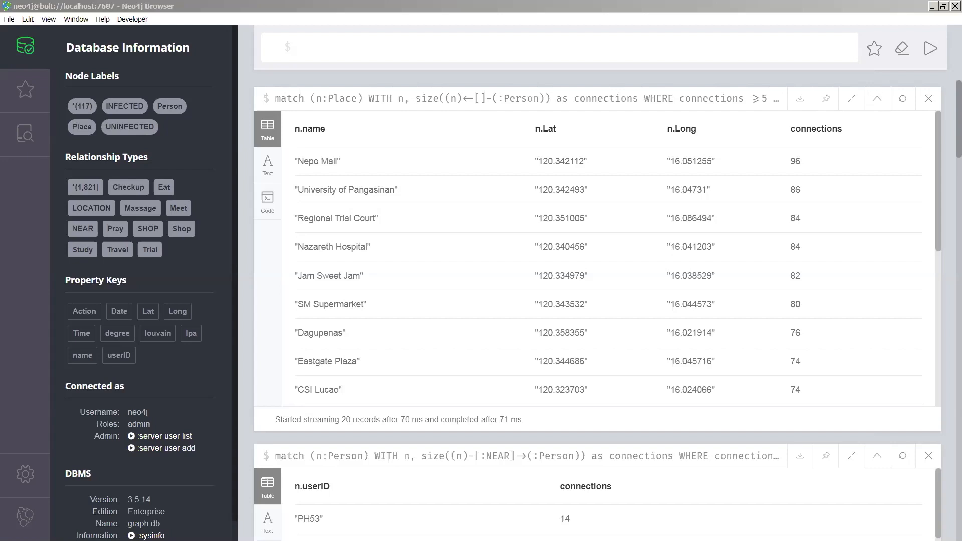
- Run the query for the shortest directed path of 1 to 7 relationships from person PH98 to person PH10
left_click(494, 52)
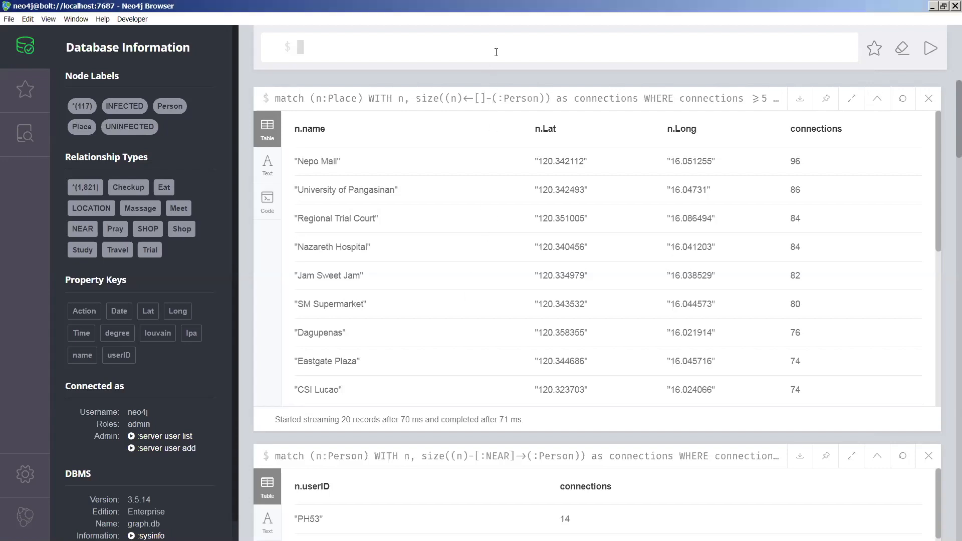
type("match (n:Place) WITH n, size((n)<-[]-(:Person)) as connections WHERE connections >=5 RETURN n.name, n.Lat, n.Long, connections ORDER BY connections DESC")
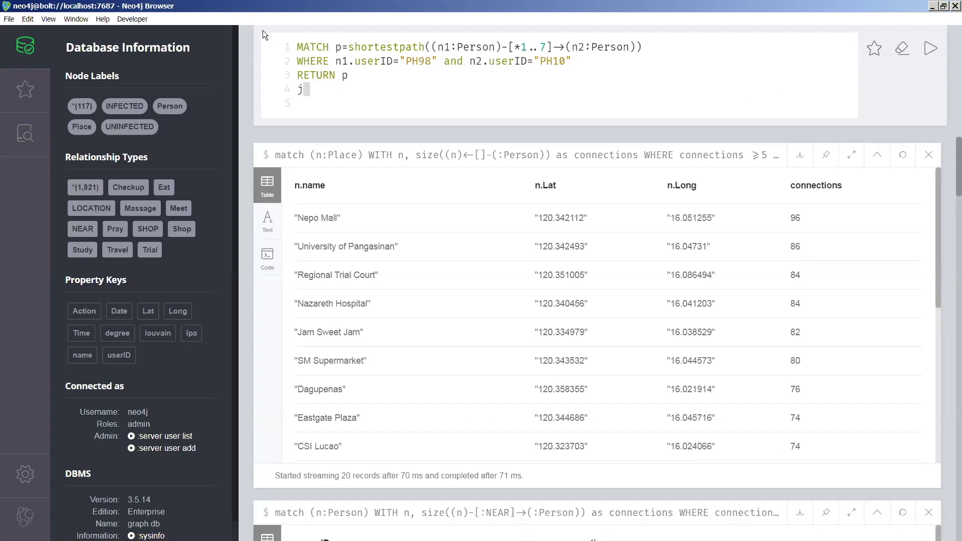
key("BackSpace")
left_click_drag(406, 61, 432, 61)
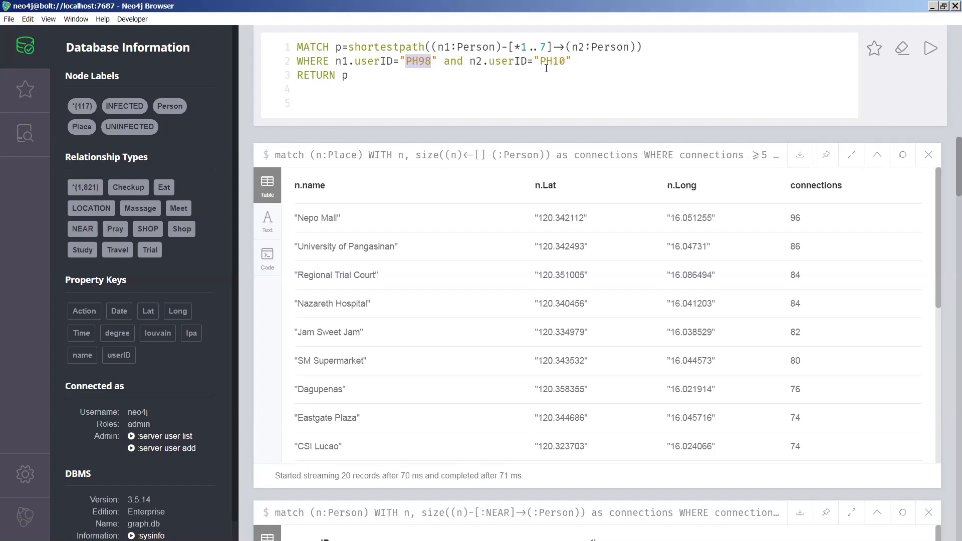
left_click_drag(539, 61, 568, 60)
left_click_drag(437, 61, 393, 61)
left_click(407, 77)
left_click(926, 58)
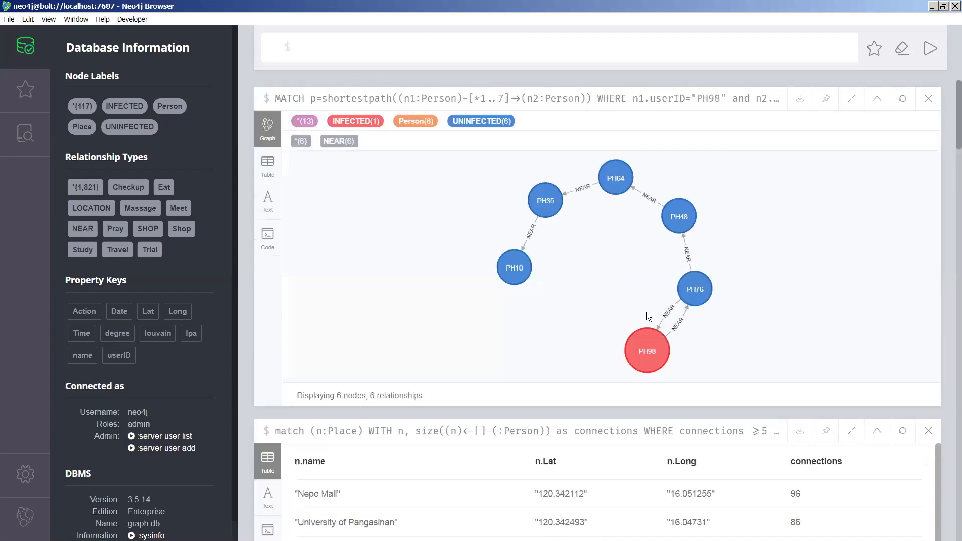
- Arrange the path nodes in a spread-out zigzag chain running PH98, PH76, PH48, PH64, PH35, PH10
left_click_drag(659, 347, 808, 223)
left_click_drag(528, 313, 382, 259)
left_click_drag(476, 254, 451, 197)
left_click_drag(544, 233, 527, 301)
left_click_drag(605, 275, 593, 209)
left_click_drag(680, 233, 691, 302)
left_click_drag(795, 224, 783, 216)
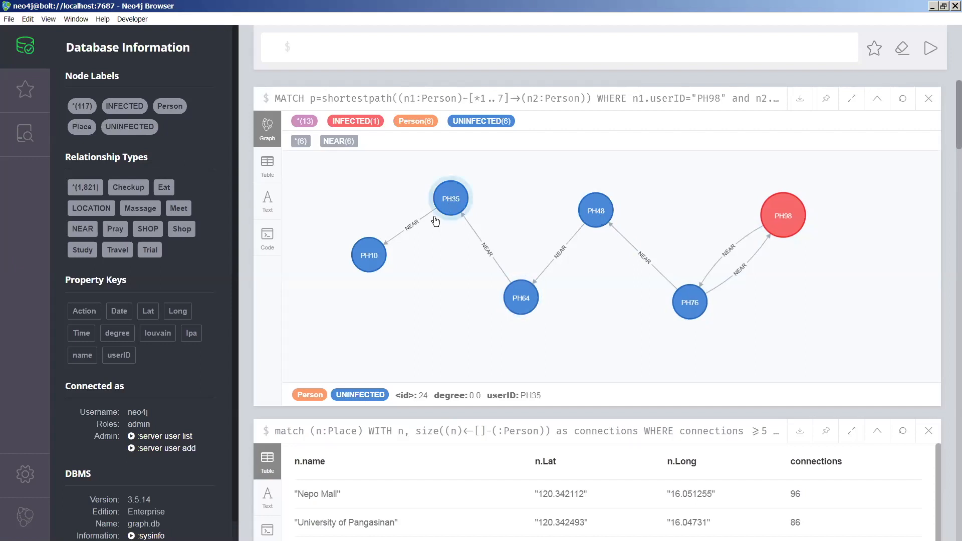
left_click_drag(369, 255, 336, 285)
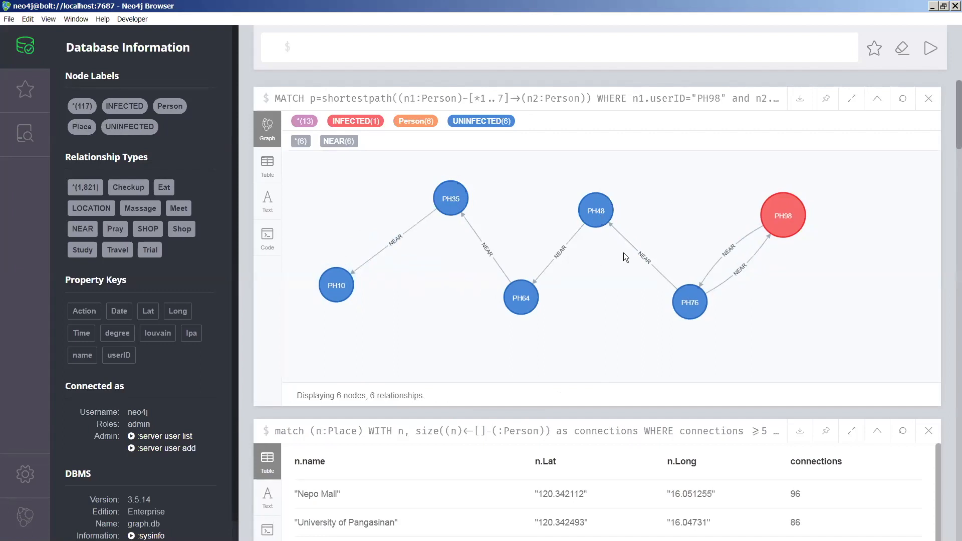
left_click_drag(449, 199, 420, 200)
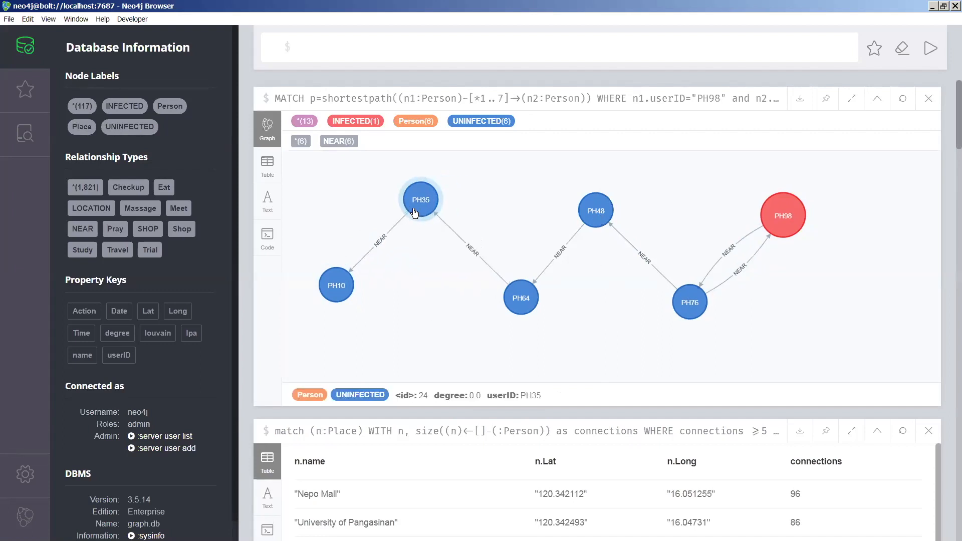
left_click_drag(343, 293, 353, 298)
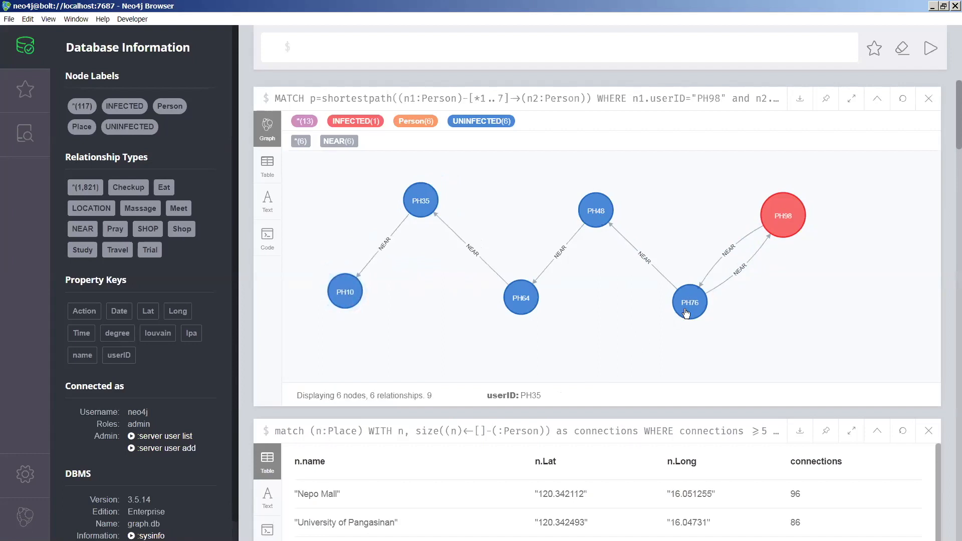
left_click_drag(783, 222, 787, 256)
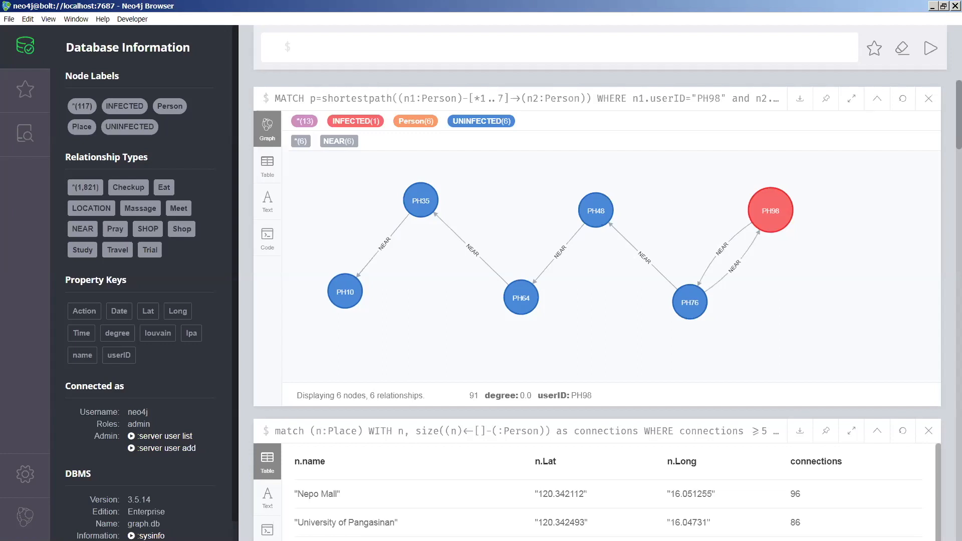
- Query persons linked to places by Eat, Study, Massage, Pray, Trial, Shop, Travel or Checkup, counting NEAR patterns in descending order, and show the results as text
key("alt+Tab")
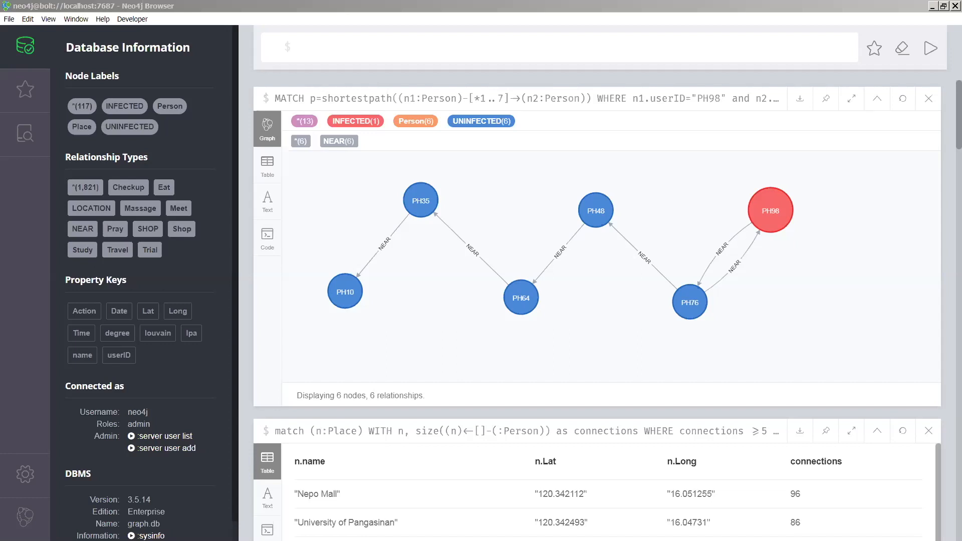
type("match (n:Person)-[:Eat|:Study|:Massage|:Pray|:Trial|:Shop|:Travel|:Checkup]-(p:Place)-[]-(m:Person) RETURN n,count((n)-[:NEAR]-(m)) as count ORDER by count desc")
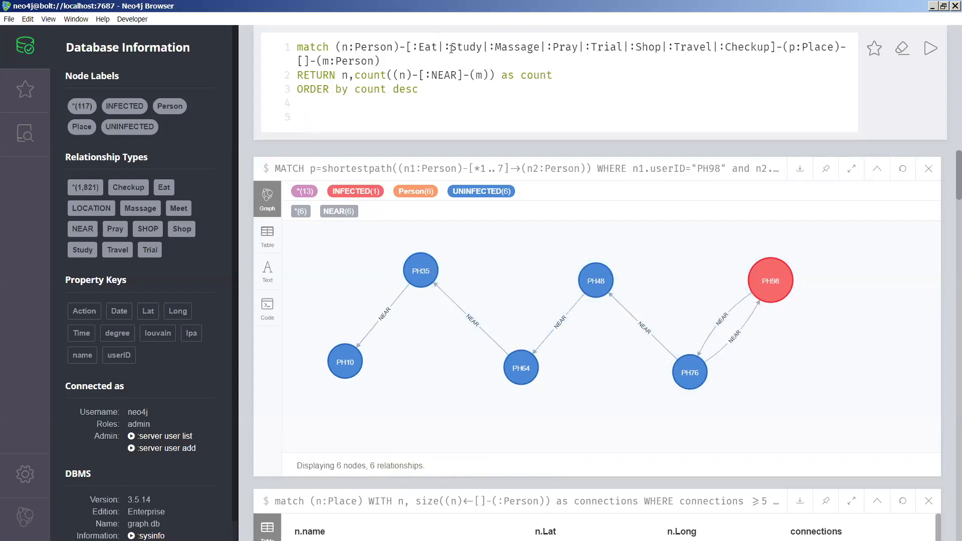
left_click_drag(411, 48, 621, 48)
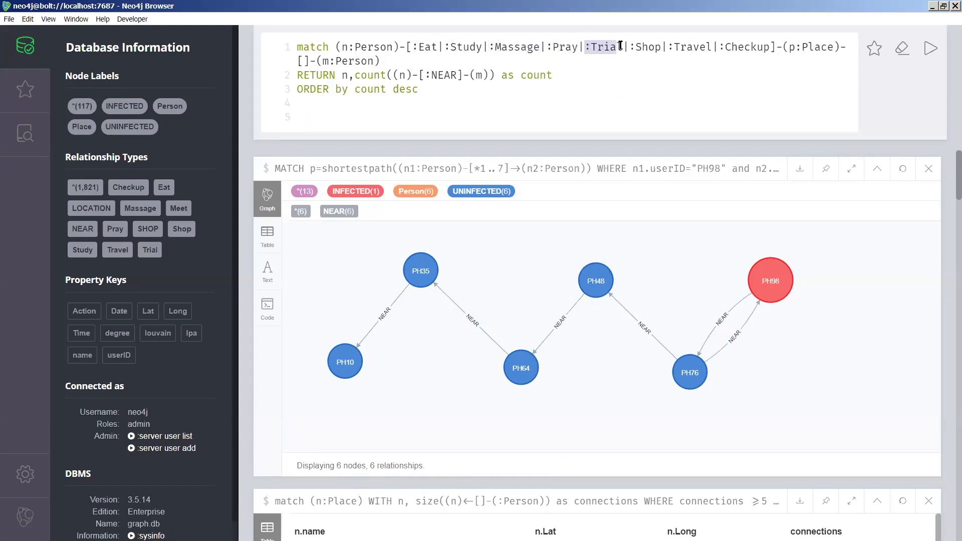
left_click(632, 99)
left_click_drag(630, 47, 715, 48)
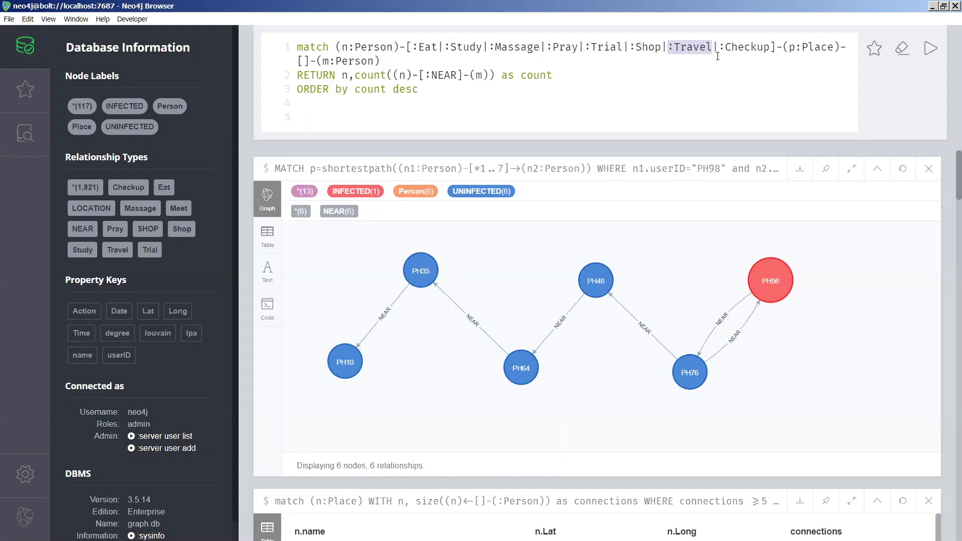
left_click(722, 48)
left_click_drag(722, 48, 770, 48)
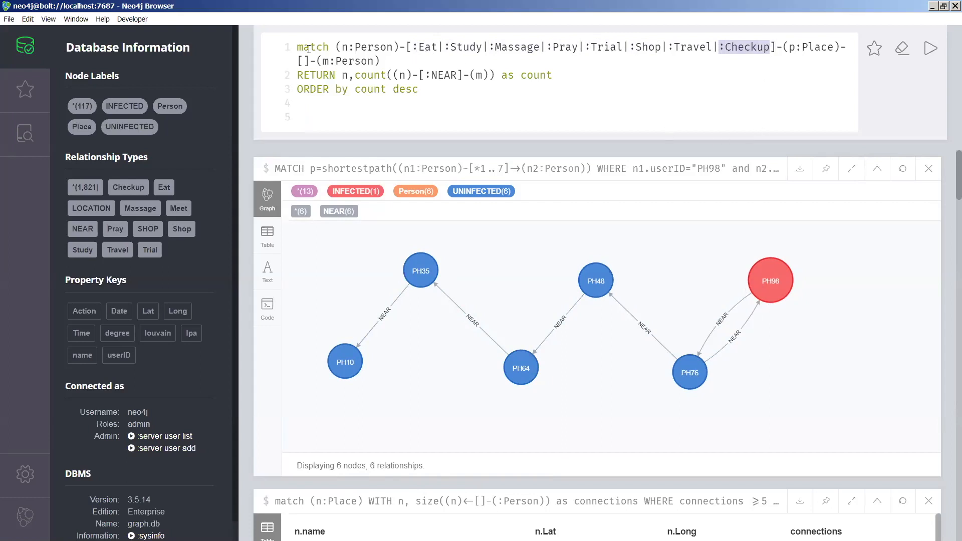
left_click_drag(406, 46, 767, 46)
left_click(518, 83)
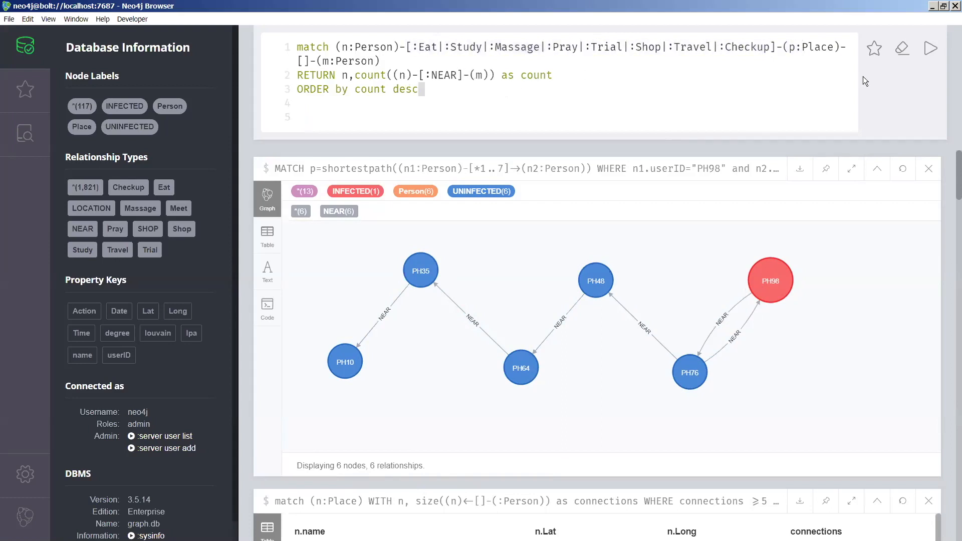
left_click(929, 54)
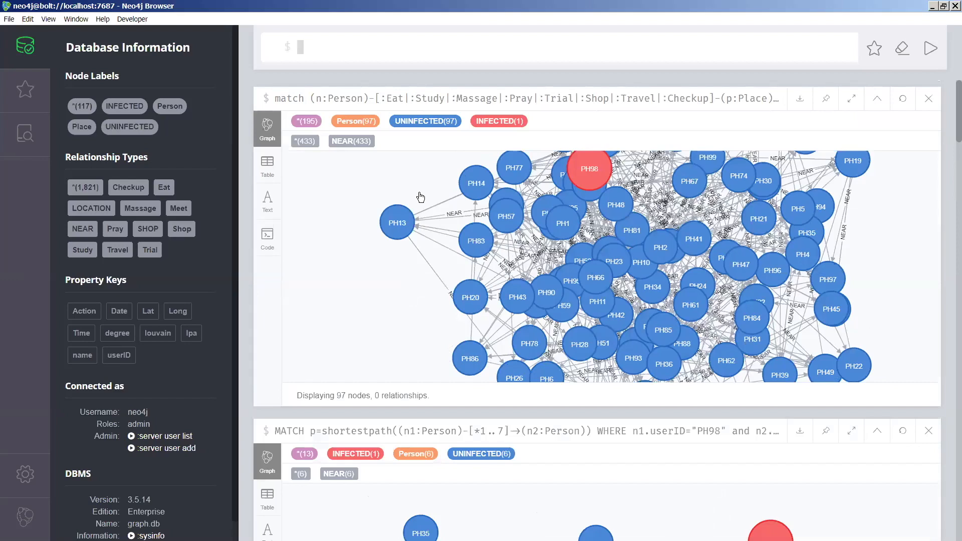
left_click(267, 168)
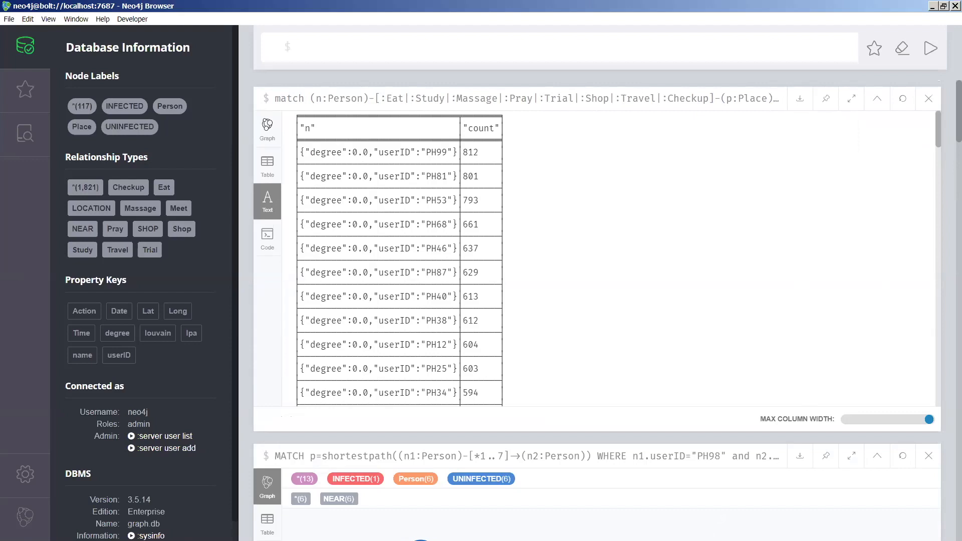
- Remove the Eat relationship type from the person-place-person count query and run it again
key("alt+Tab")
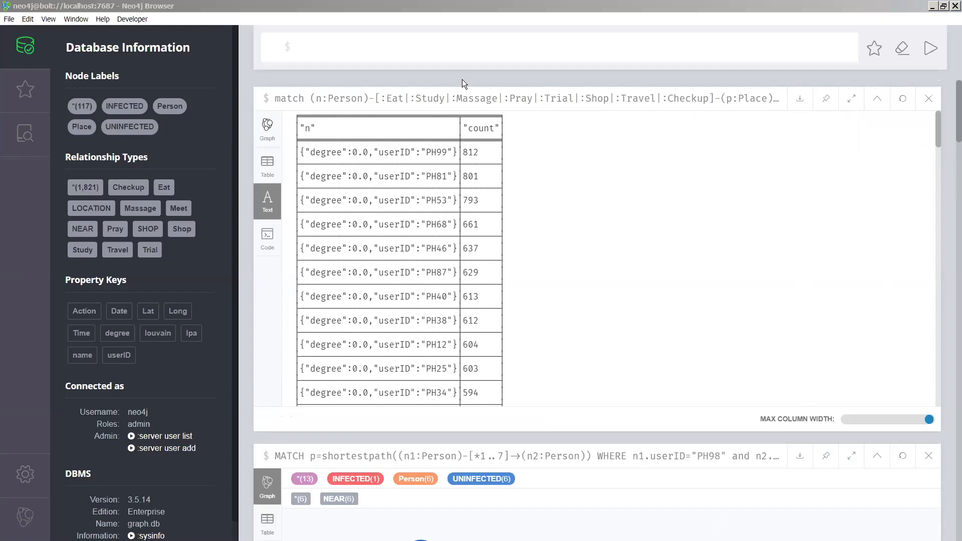
left_click(489, 116)
left_click(565, 98)
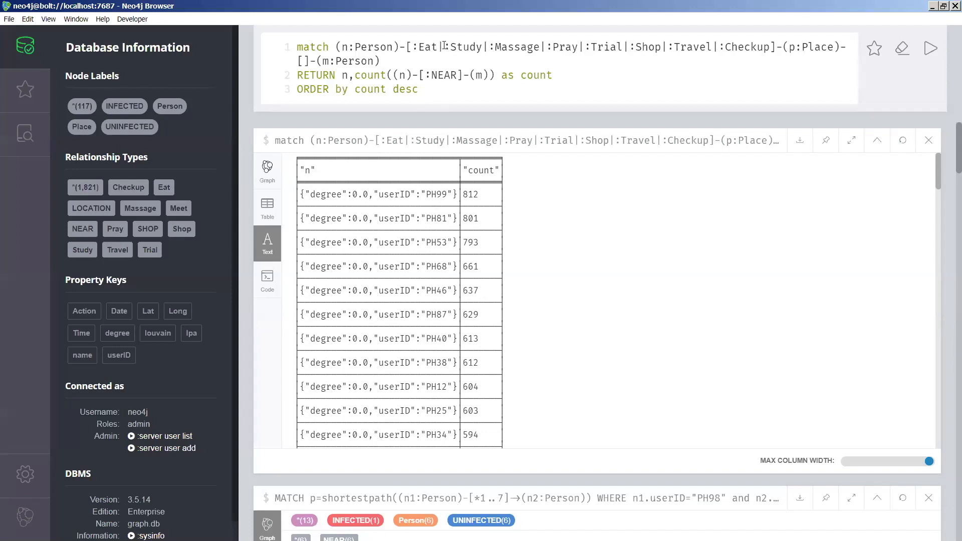
left_click(410, 46)
left_click_drag(410, 47, 441, 46)
key("Delete")
key("Delete")
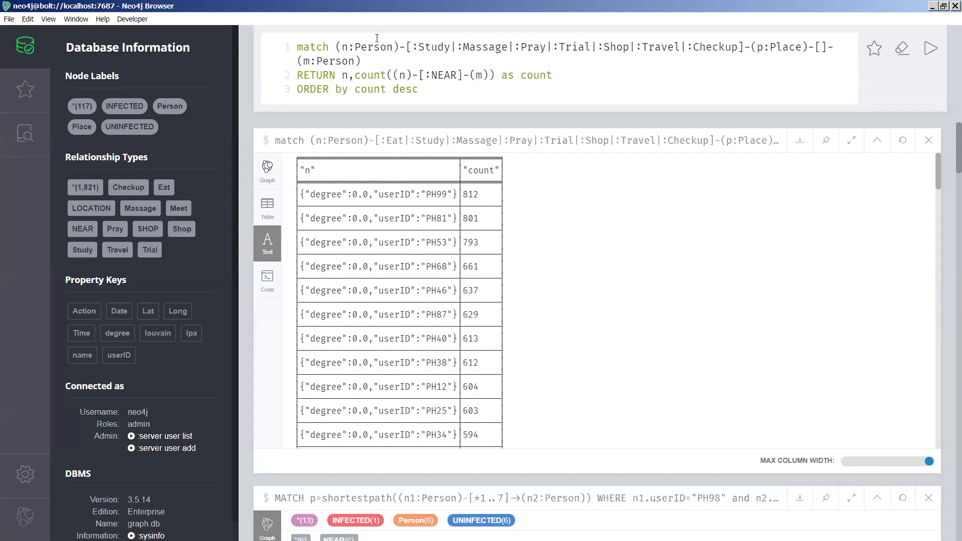
left_click(927, 50)
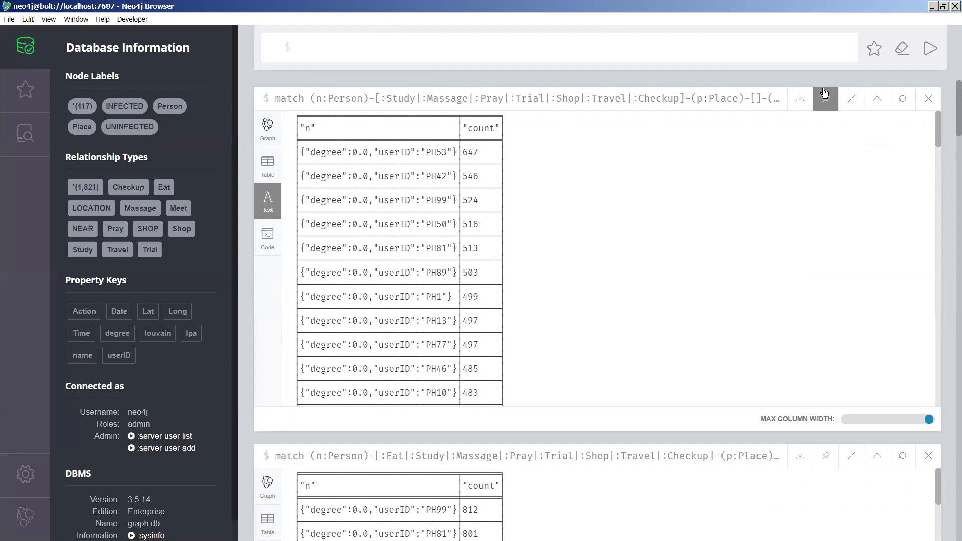
key("alt+Tab")
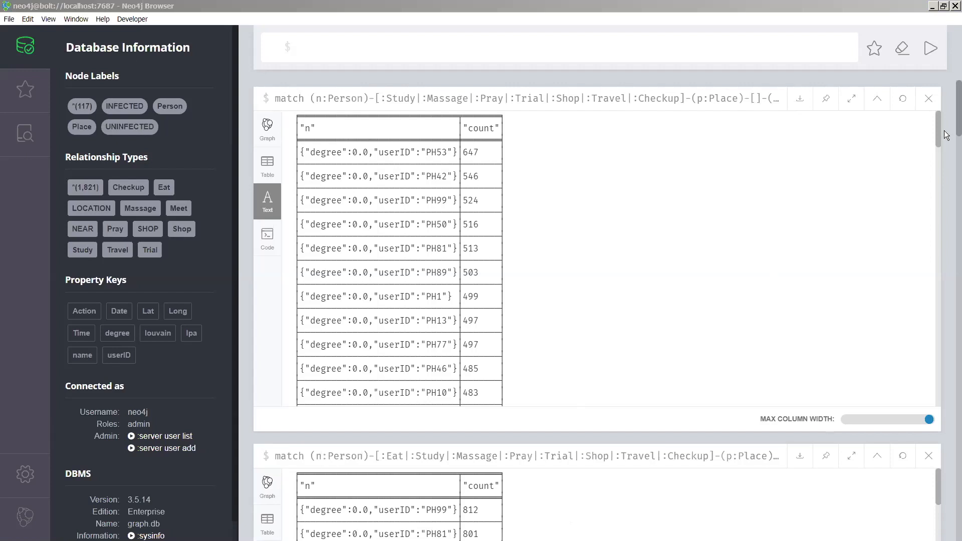
- Reload the person-place-person count query that includes Eat and add the filter WHERE p.name="Dagupanas"
left_click_drag(936, 134, 930, 407)
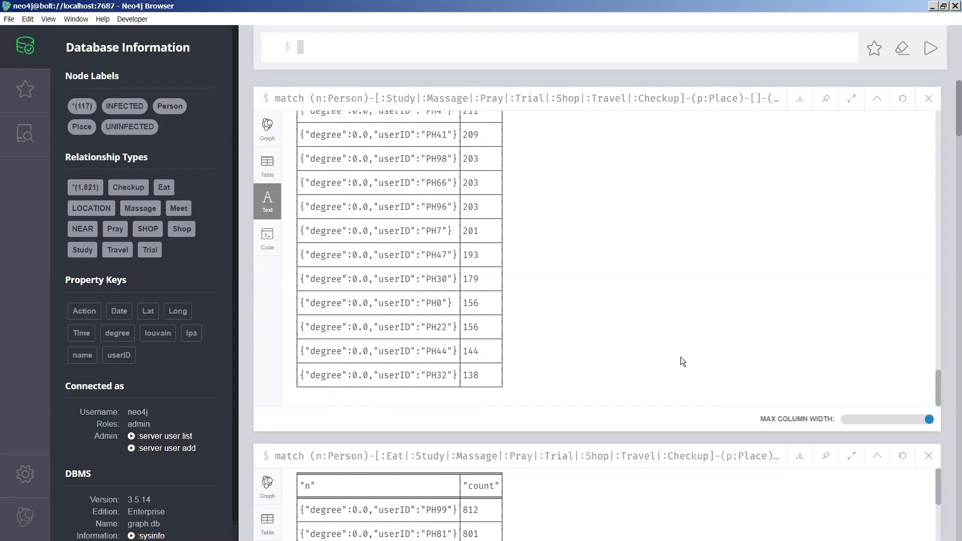
key("alt+Tab")
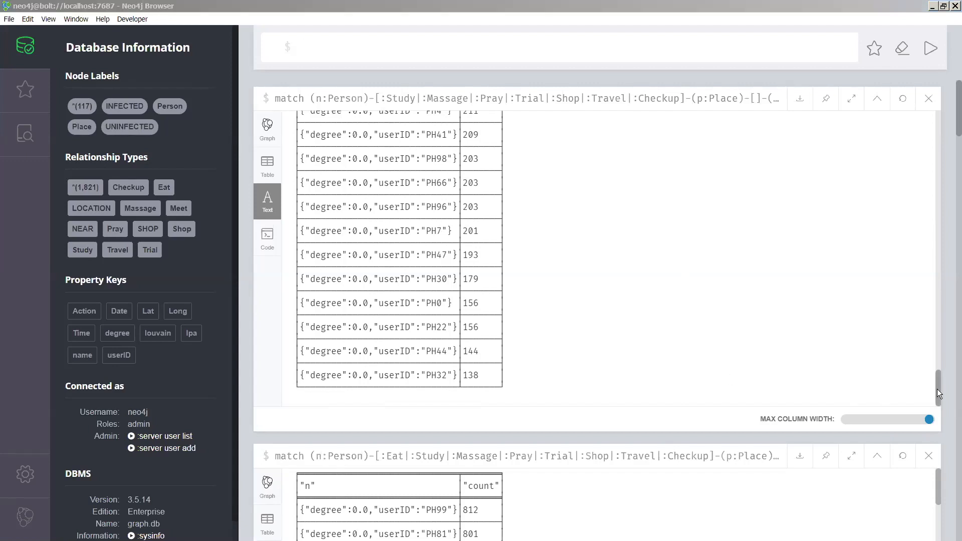
left_click(607, 457)
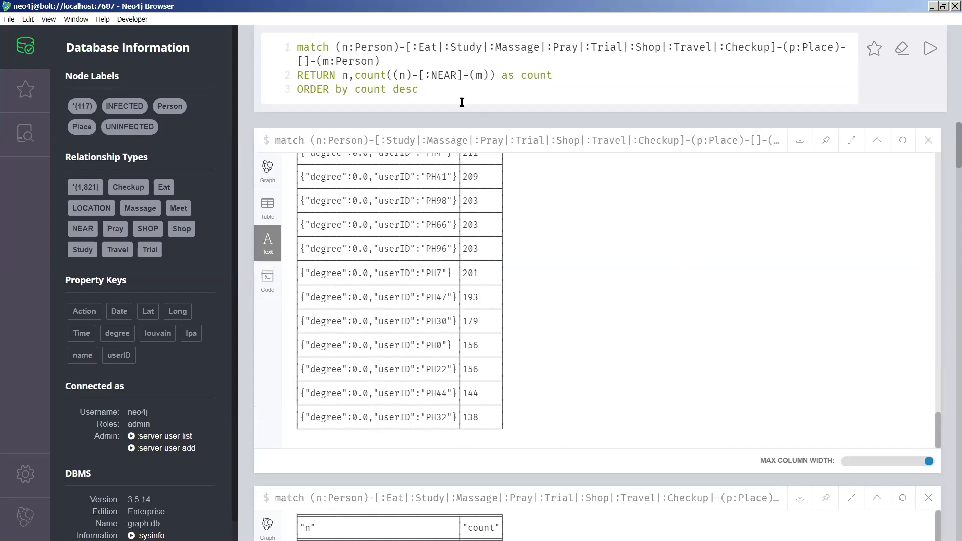
left_click(419, 60)
key("Return")
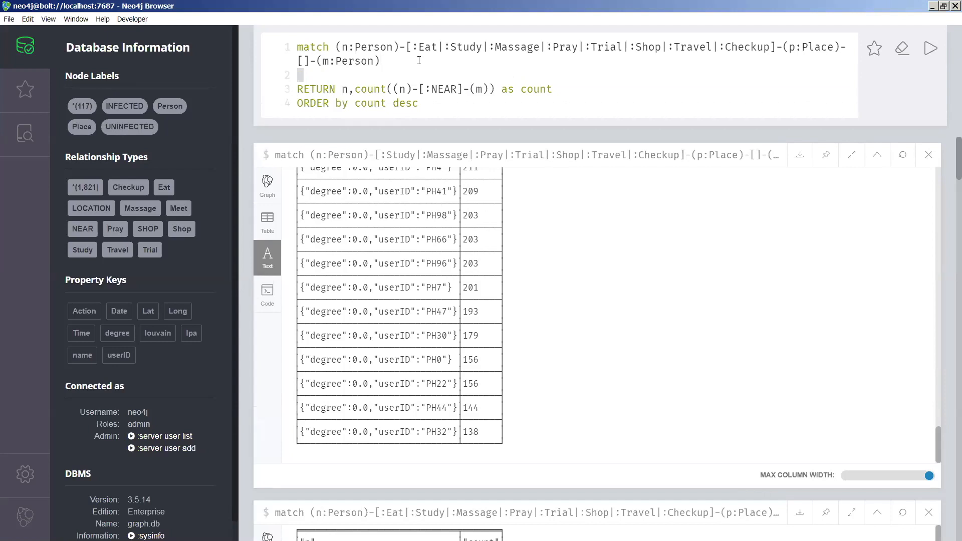
type("WHERE p.")
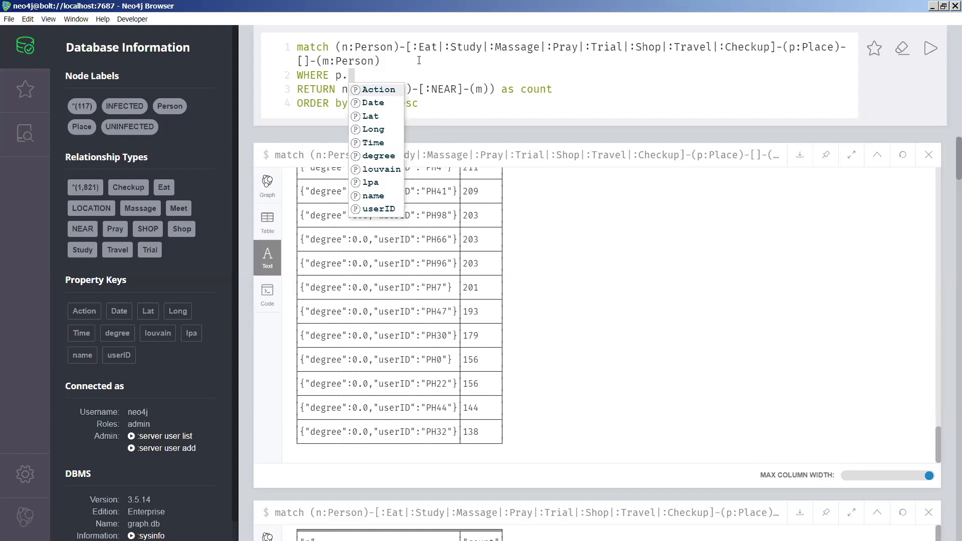
type("name")
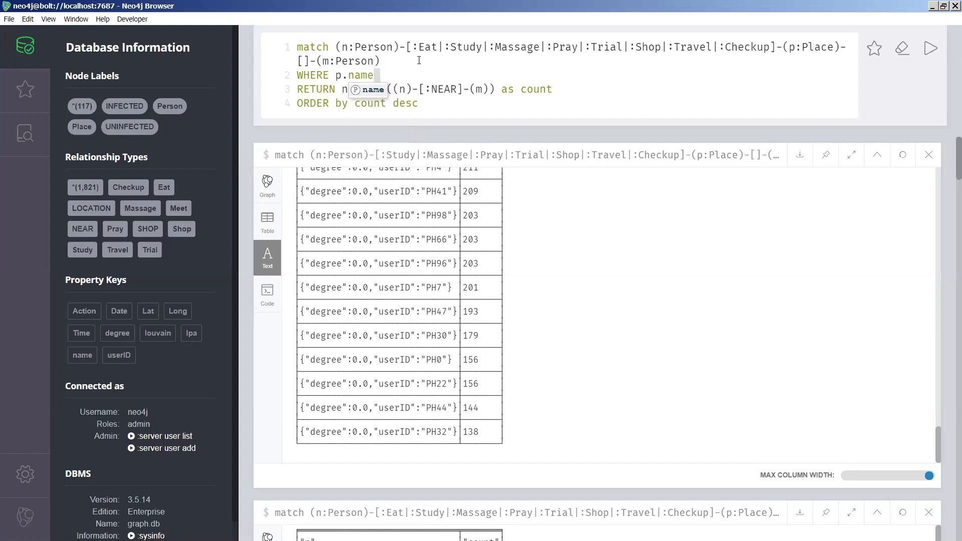
type("=\"Dag")
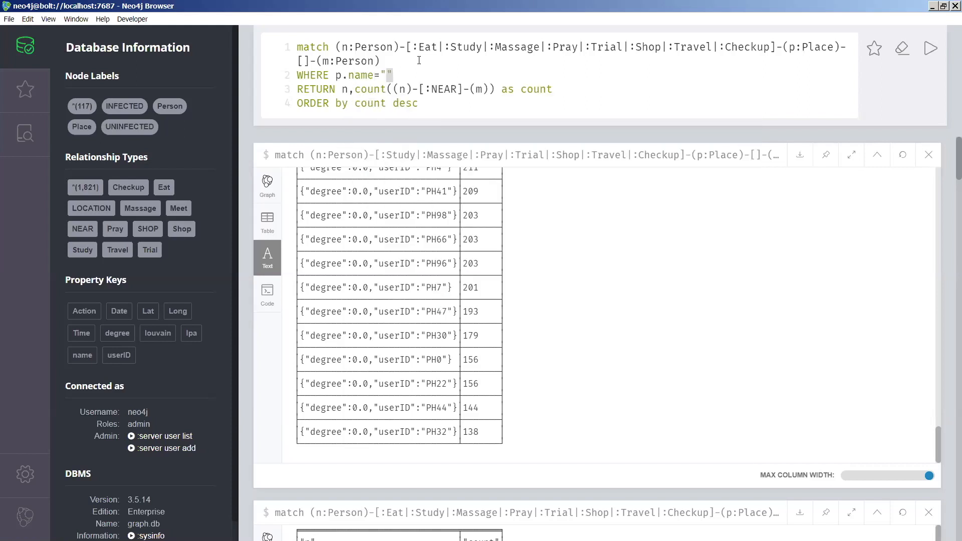
type("upanas")
- Correct the place name in the filter to "Dagupenas" and run the query
left_click_drag(453, 76, 297, 75)
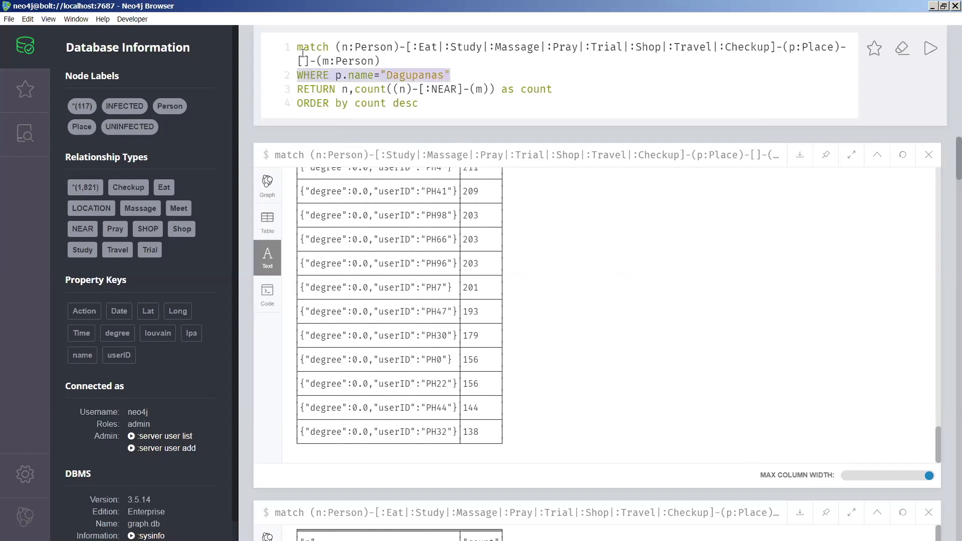
left_click(362, 44)
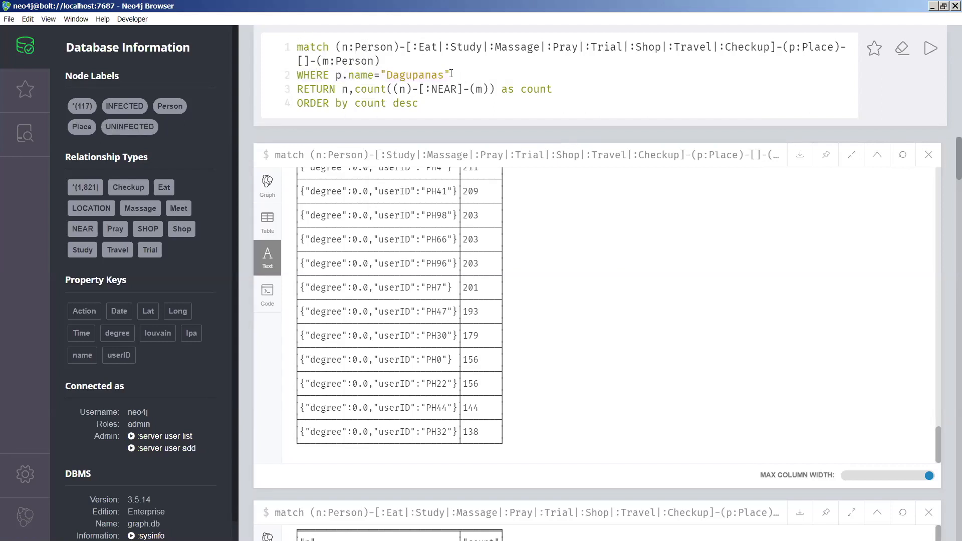
left_click_drag(450, 73, 298, 72)
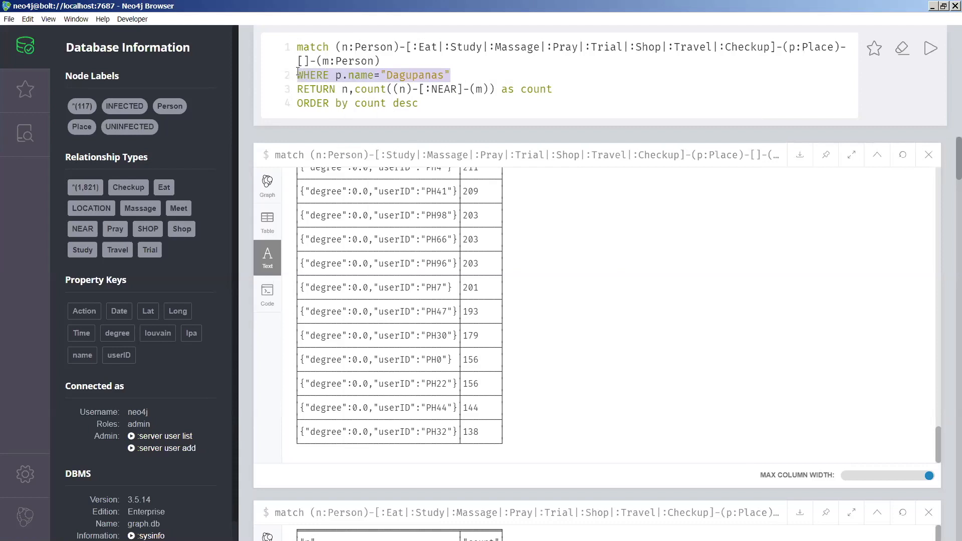
left_click(423, 74)
key("BackSpace")
type("e")
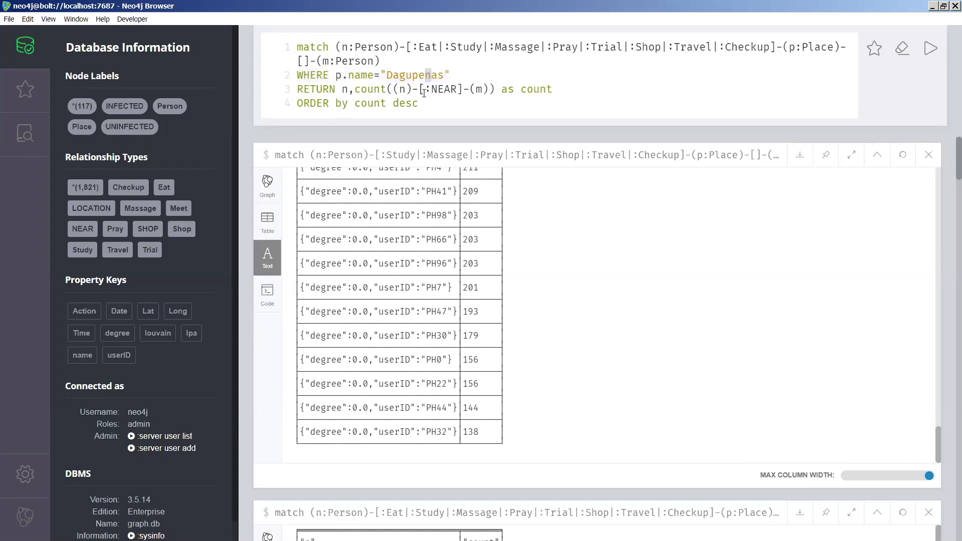
left_click(588, 90)
left_click(931, 61)
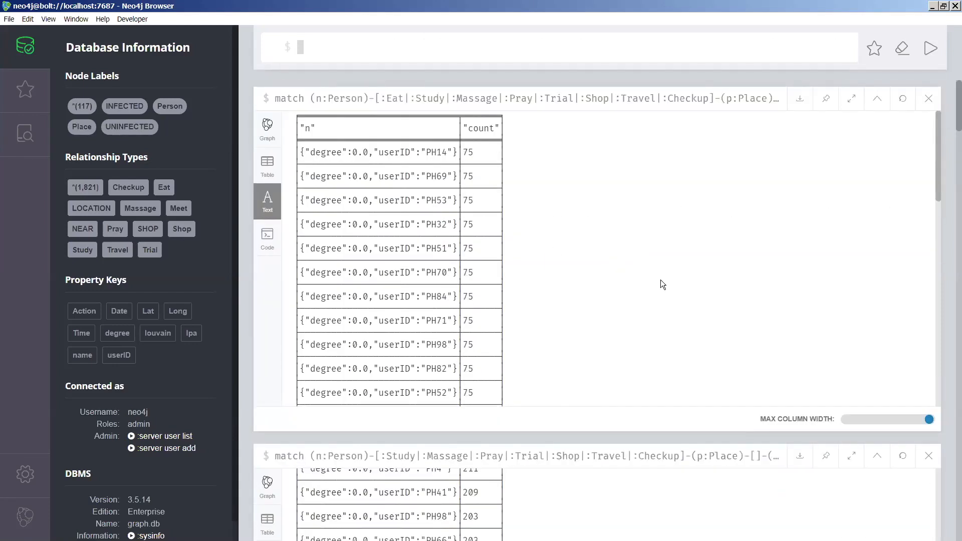
- Reload the Dagupenas query and extend its WHERE clause with AND and a copy of the place-name condition
scroll(659, 280, "down", 4)
left_click(474, 103)
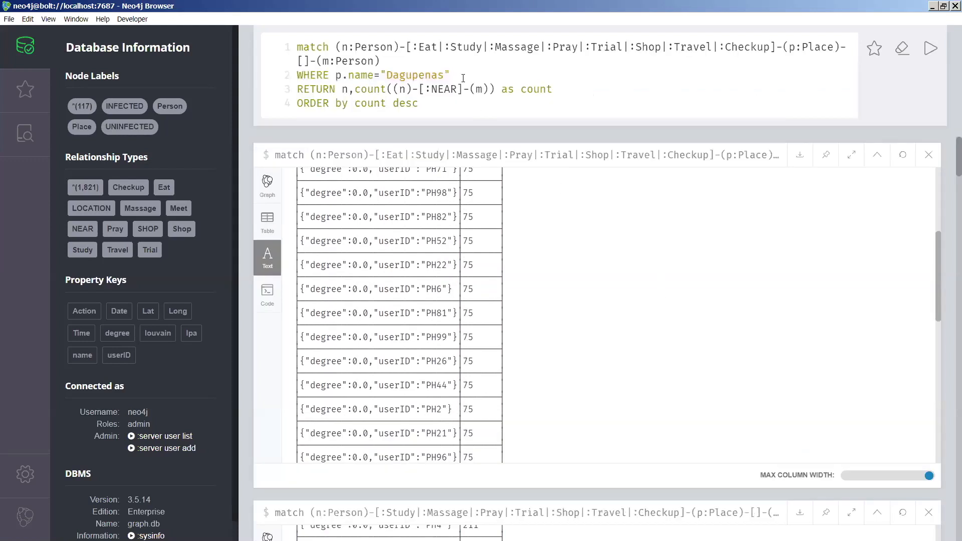
type("AND")
left_click_drag(335, 75, 444, 75)
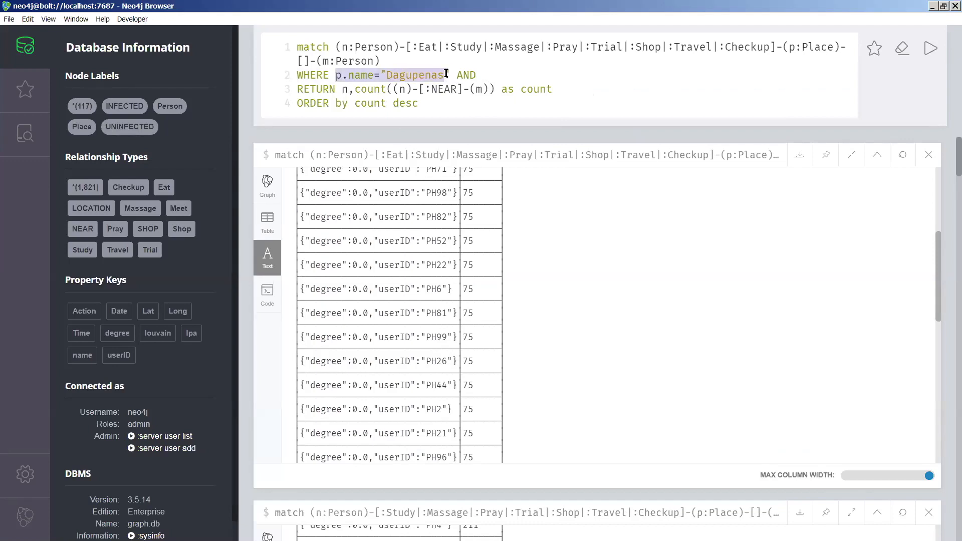
key("ctrl+c")
left_click(528, 74)
key("ctrl+v")
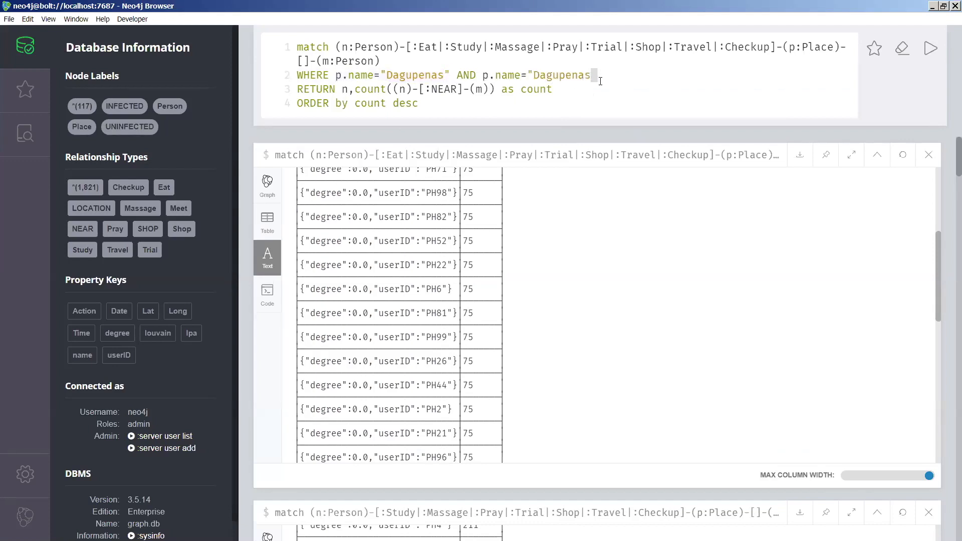
key("ctrl+v")
- Change the place name in the second condition to "Villaflor Hospital" and close its quotation marks
left_click(592, 75)
type("\"")
key("Left")
key("BackSpace")
key("BackSpace")
key("BackSpace")
key("BackSpace")
key("BackSpace")
key("BackSpace")
key("BackSpace")
key("BackSpace")
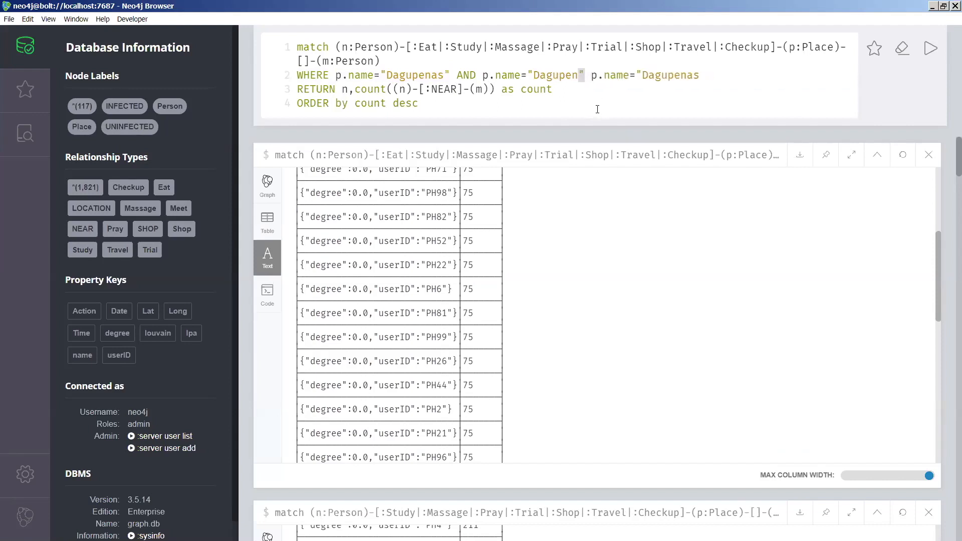
key("BackSpace")
type("Villafl")
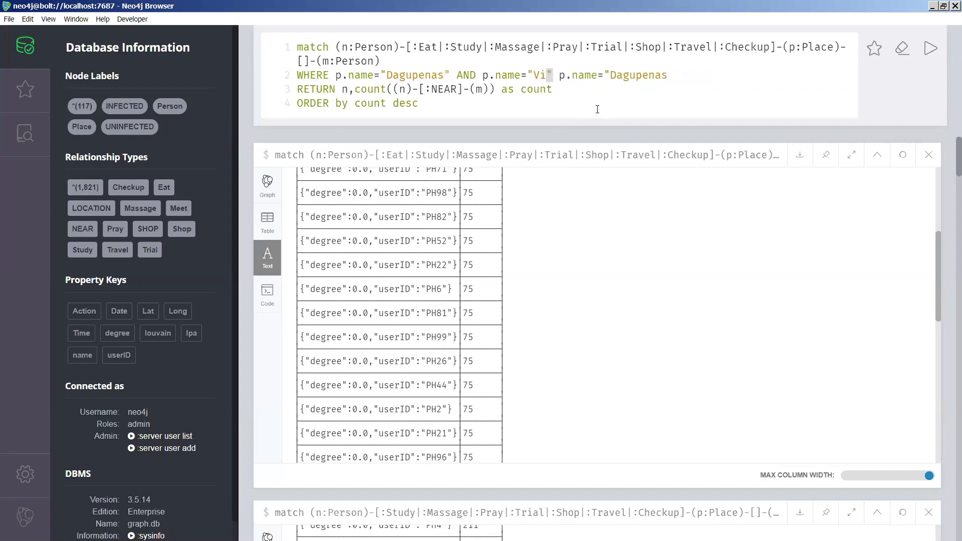
type("or Hospital")
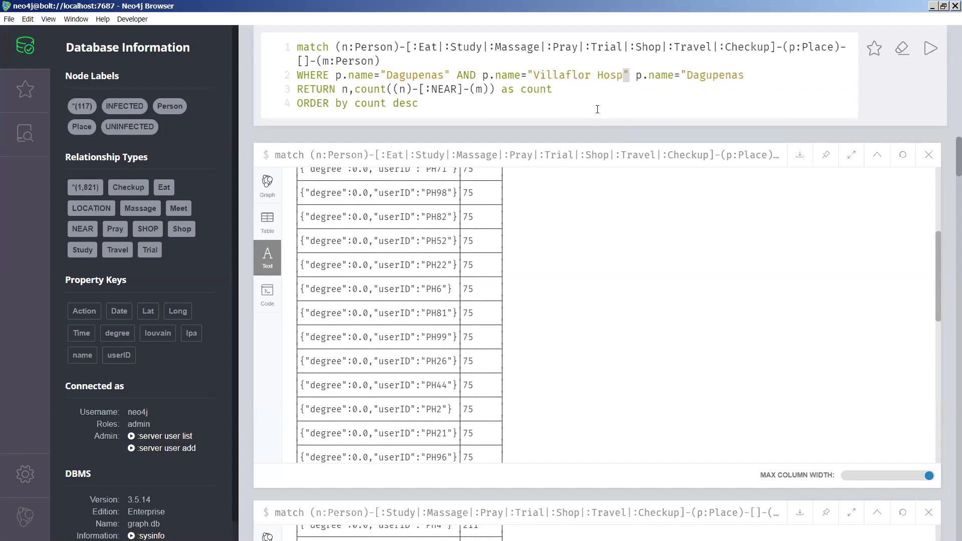
- Remove the surplus third place-name condition after "Villaflor Hospital" and run the query
key("Right")
key("Right")
key("Right")
key("Right")
key("Right")
key("Right")
key("Right")
key("Right")
key("Right")
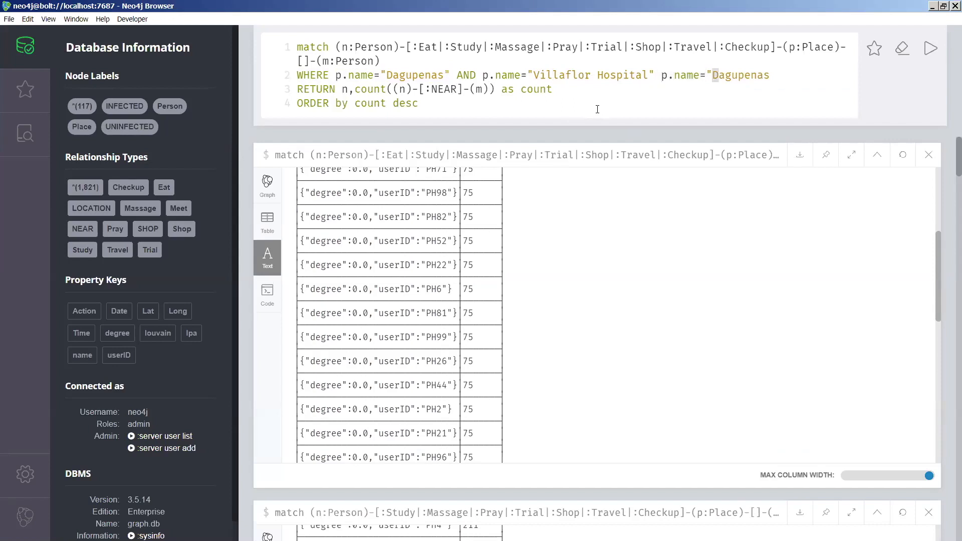
key("Delete")
key("Delete")
key("Delete")
key("Delete")
key("Delete")
key("Delete")
key("Delete")
key("Delete")
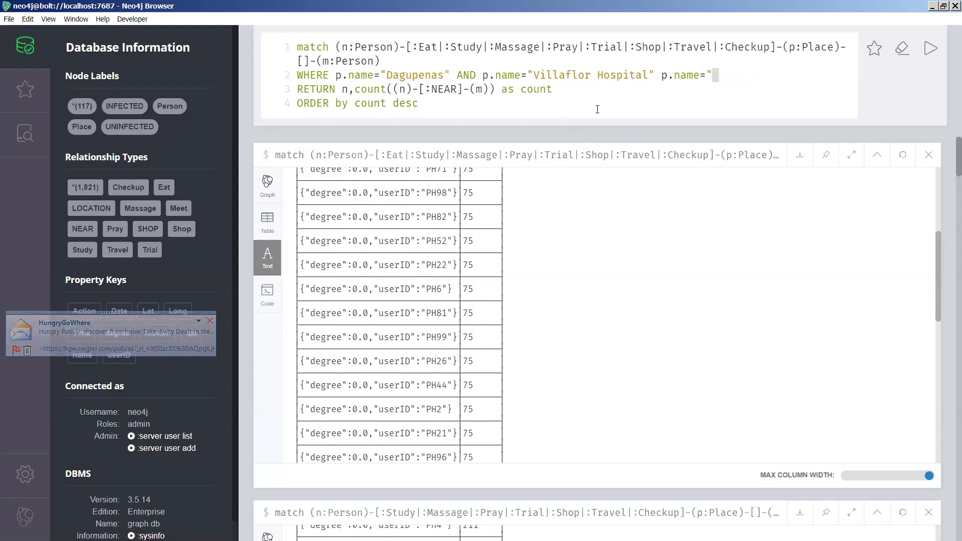
key("BackSpace")
key("BackSpace")
key("BackSpace")
key("BackSpace")
key("BackSpace")
key("BackSpace")
key("BackSpace")
key("BackSpace")
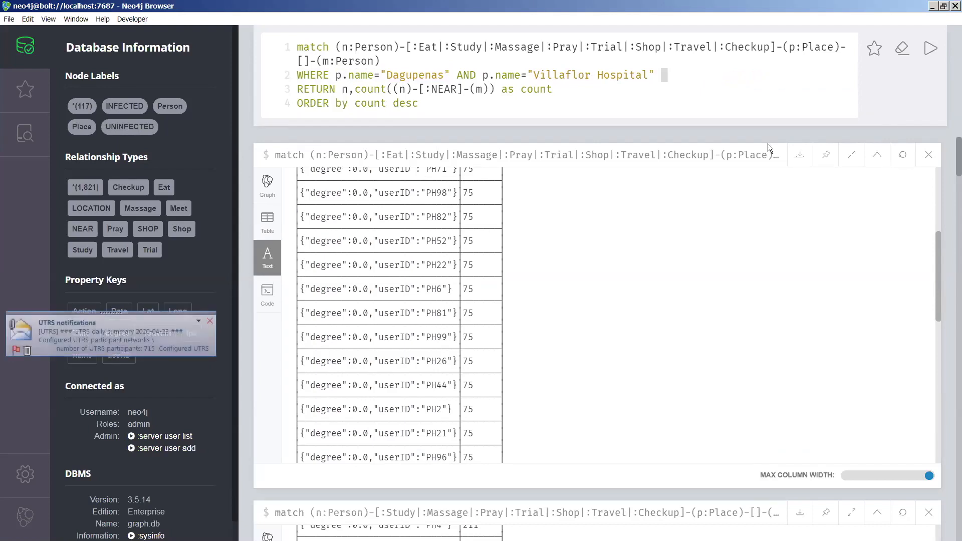
left_click(931, 57)
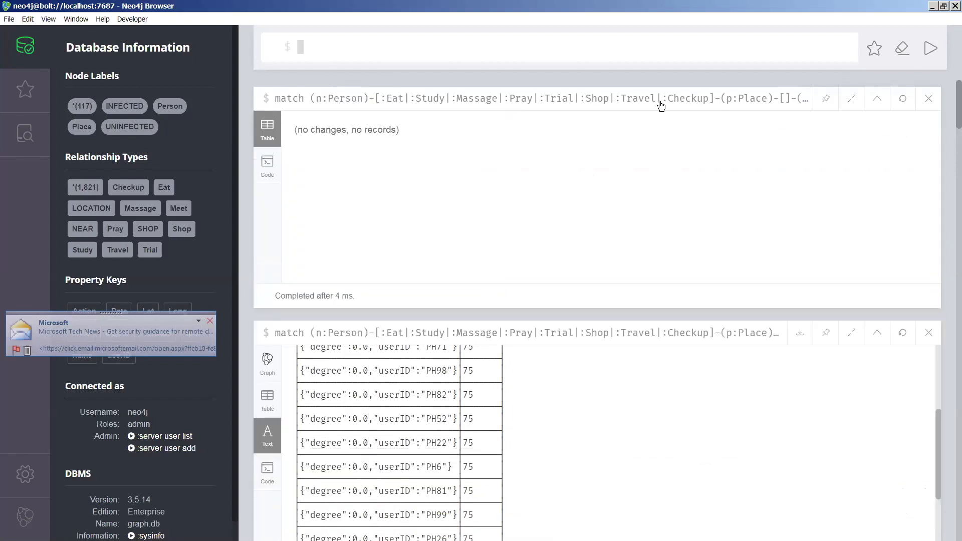
- Replace AND with OR between the Dagupenas and Villaflor Hospital conditions, run the query and show the result as a graph
left_click(607, 102)
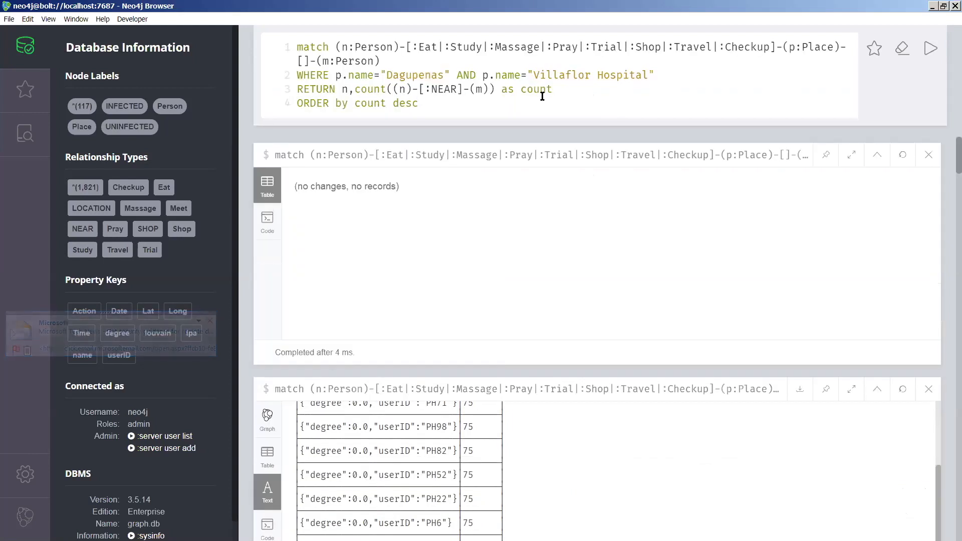
left_click_drag(477, 75, 460, 74)
type("OR")
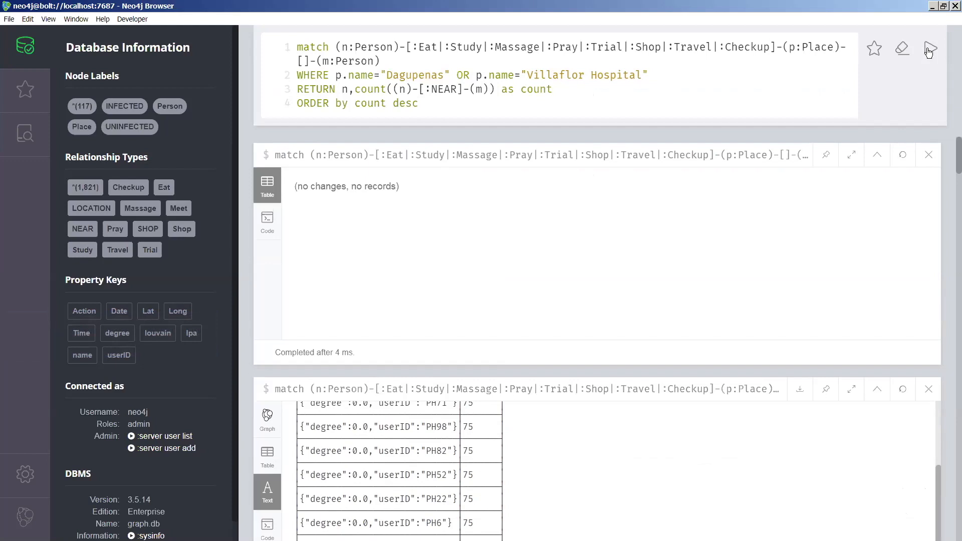
key("ctrl+Return")
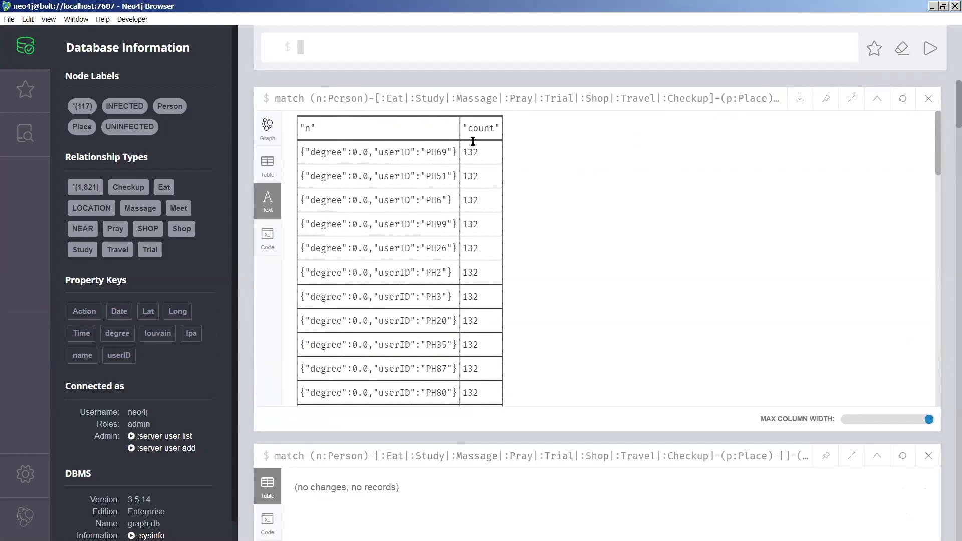
left_click(516, 104)
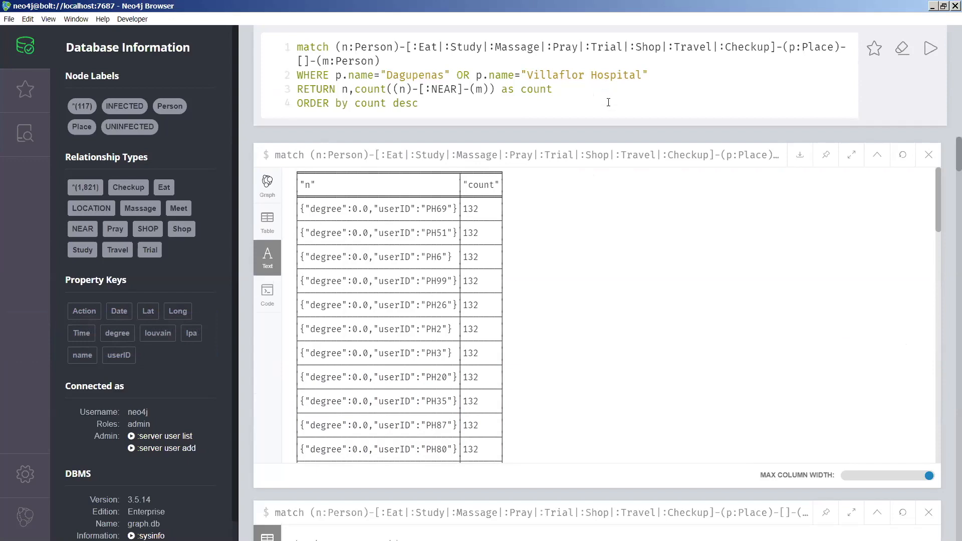
key("ctrl+Return")
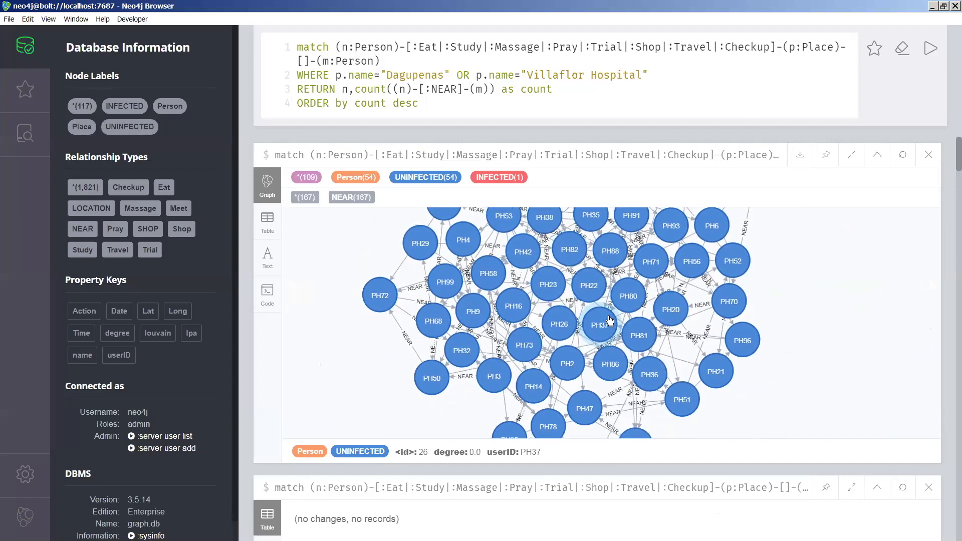
- Replace the place-name conditions with n.userID="PH53" and run the query
left_click_drag(649, 75, 333, 81)
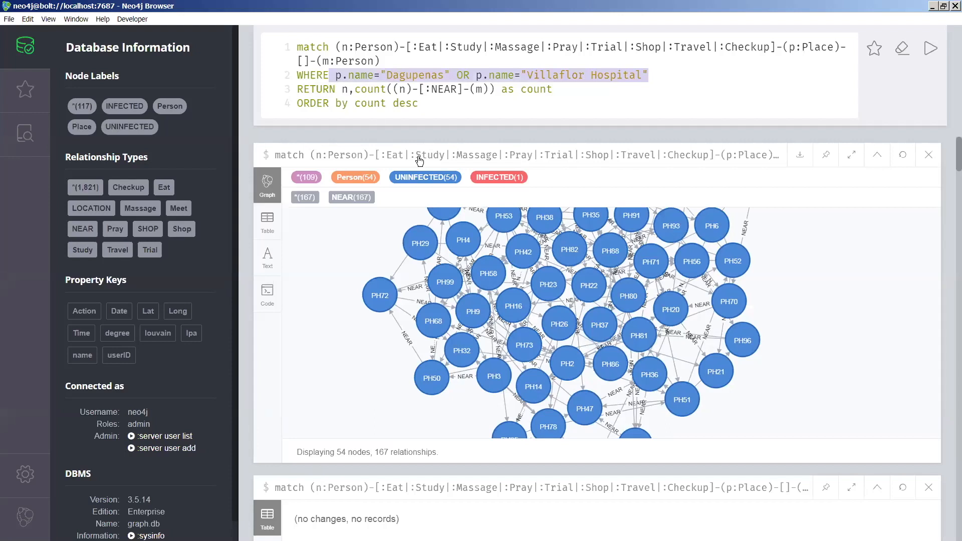
type("n")
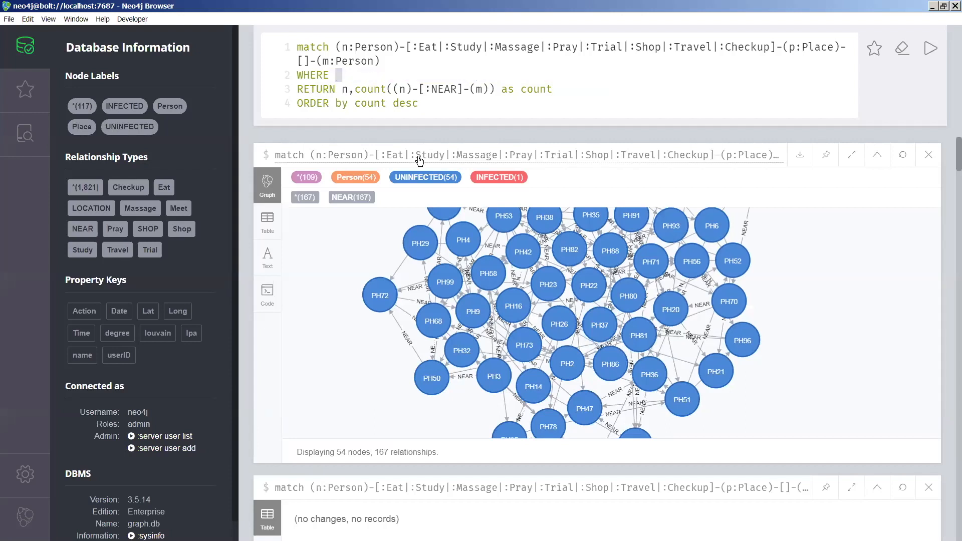
type("n.us")
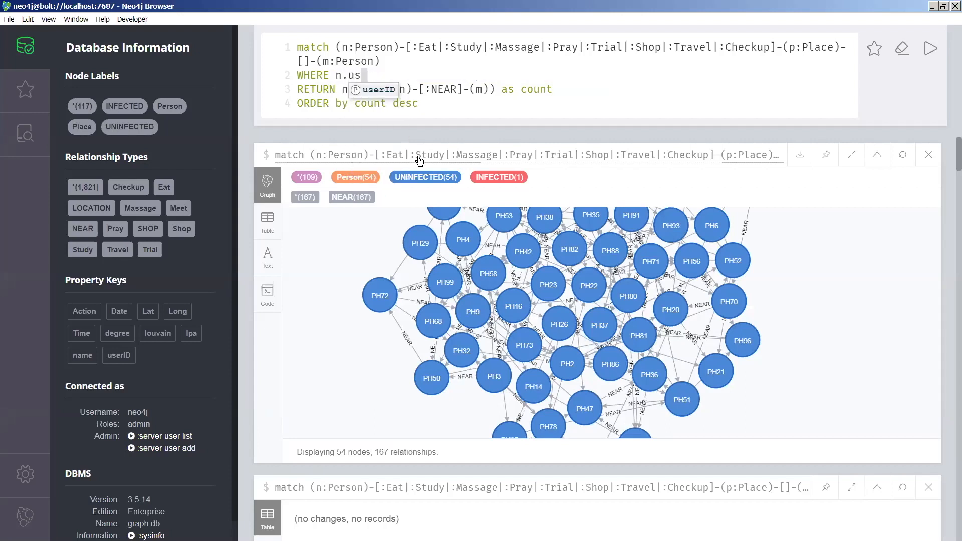
type("erID=\"PH")
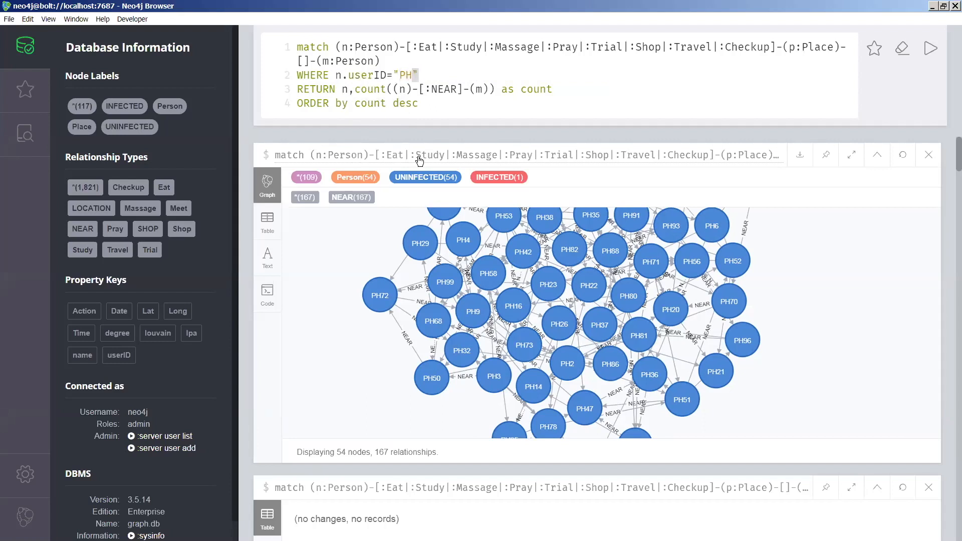
type("53\"")
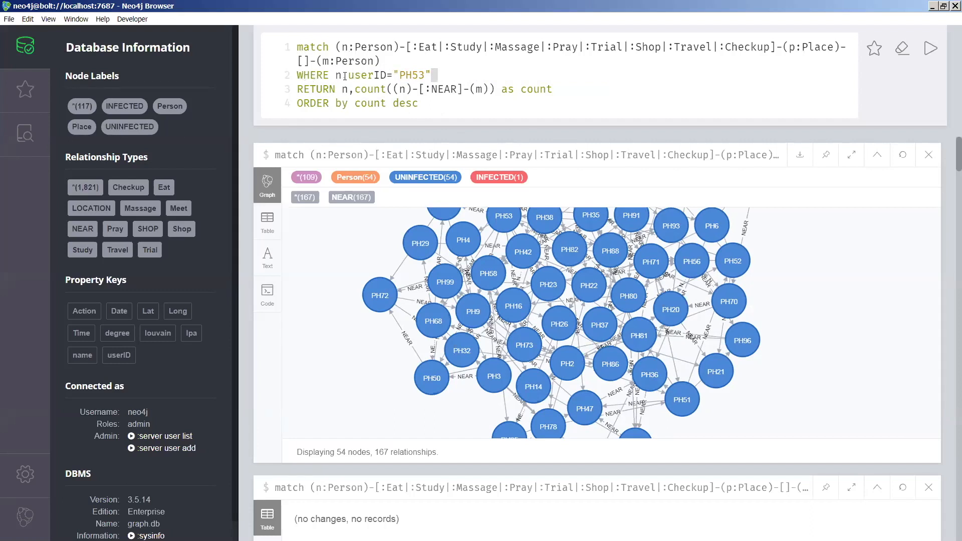
left_click(791, 50)
double_click(806, 47)
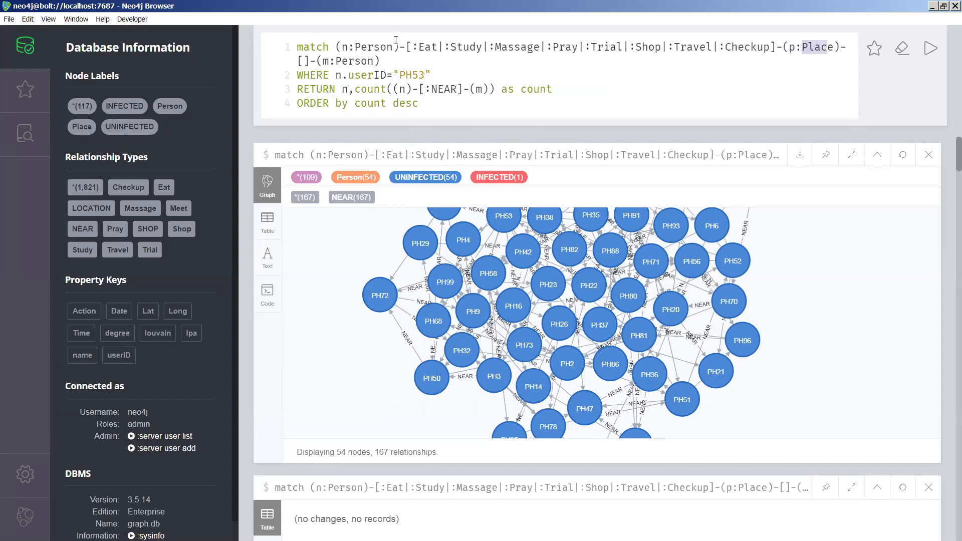
left_click(344, 48)
left_click_drag(348, 75, 387, 75)
left_click(442, 74)
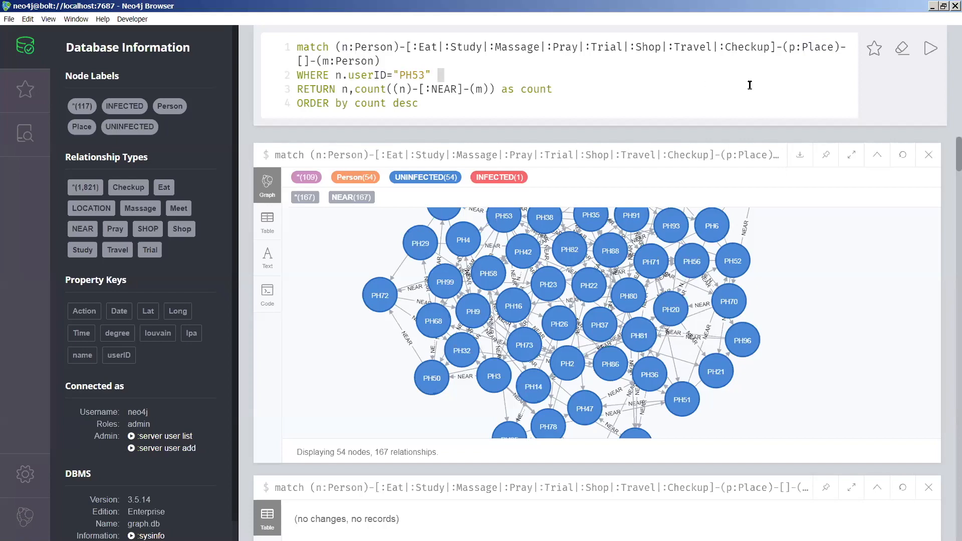
key("ctrl+Return")
- Try the PH53 query without the list of relationship types between person and place
left_click_drag(412, 47, 783, 48)
key("Delete")
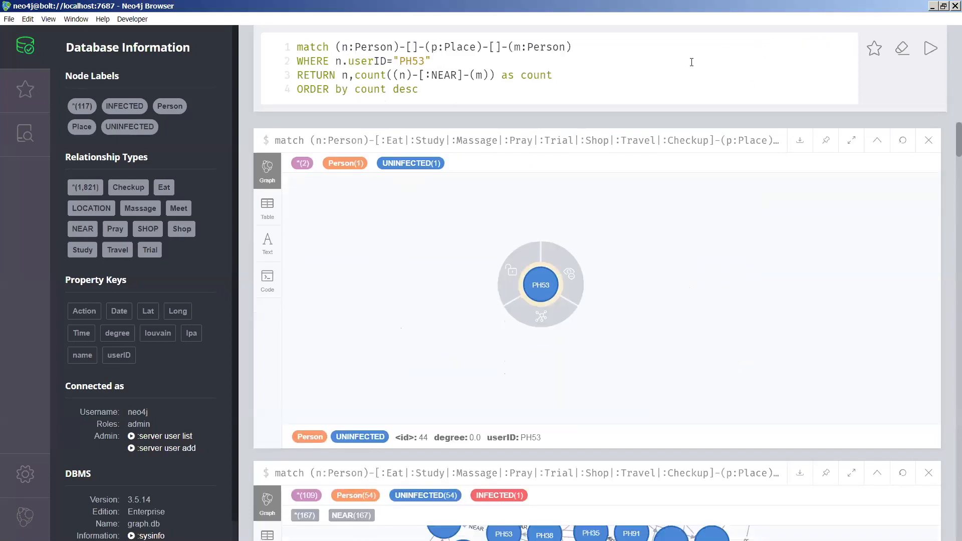
left_click(930, 48)
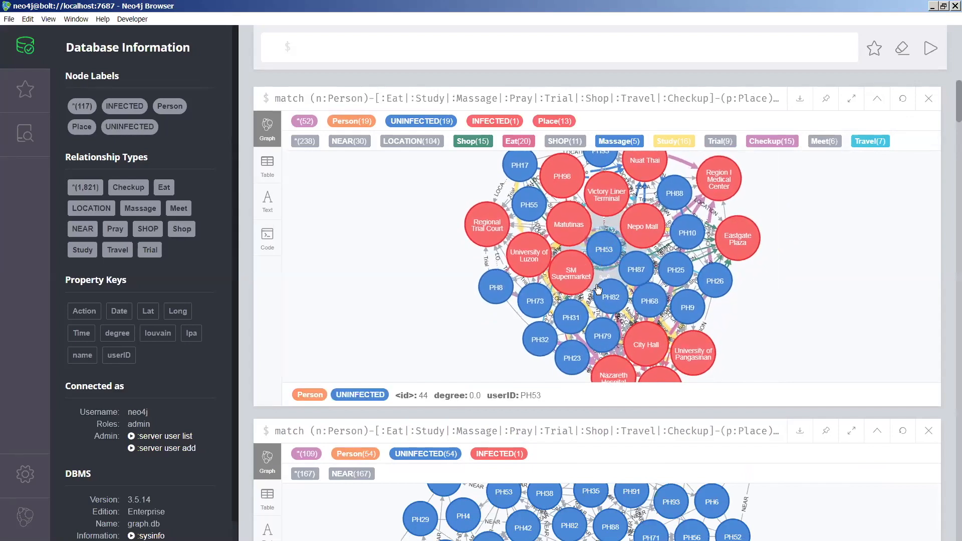
- Spread the place nodes around PH53 outward, including Regional Trial Court, University of Luzon, Eastgate Plaza and Region I Medical Center
left_click_drag(475, 233, 365, 223)
left_click_drag(524, 264, 333, 312)
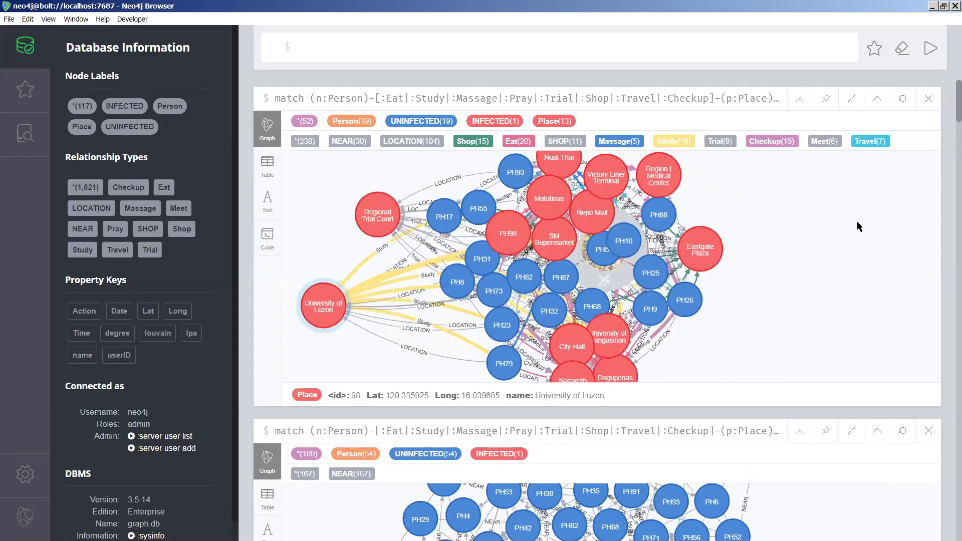
left_click_drag(744, 265, 877, 225)
left_click_drag(712, 170, 837, 159)
left_click_drag(651, 332, 856, 333)
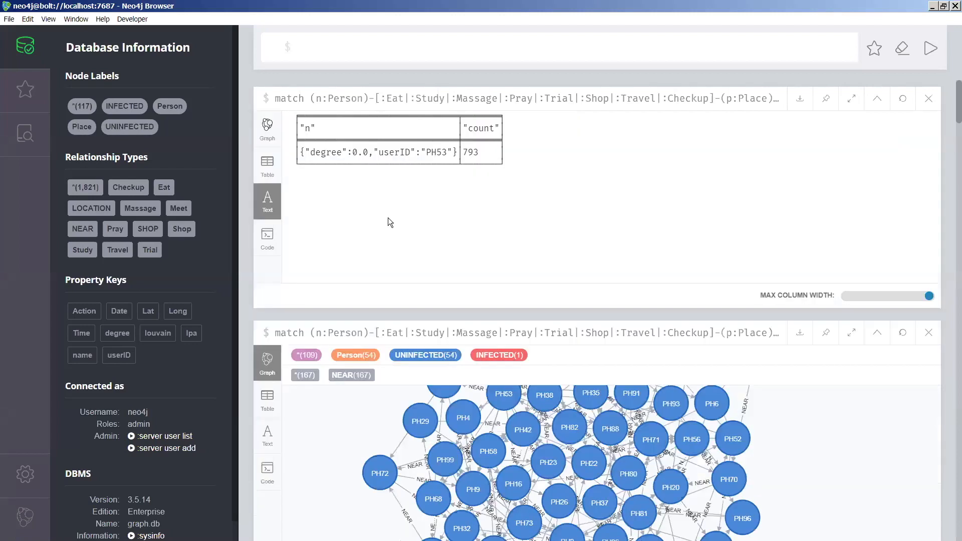
- View the PH53 count result as text and as a table, leaving the table shown
left_click(277, 172)
left_click(276, 200)
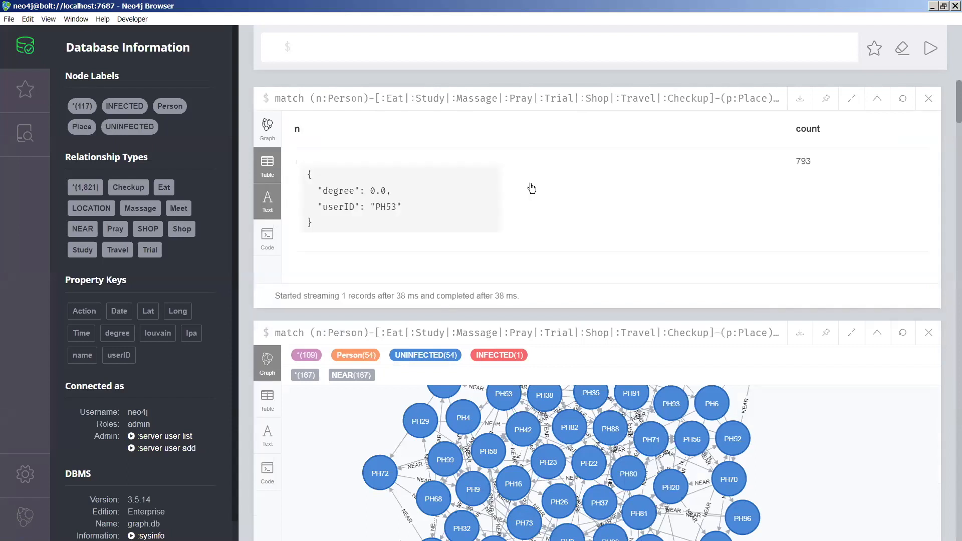
left_click(267, 165)
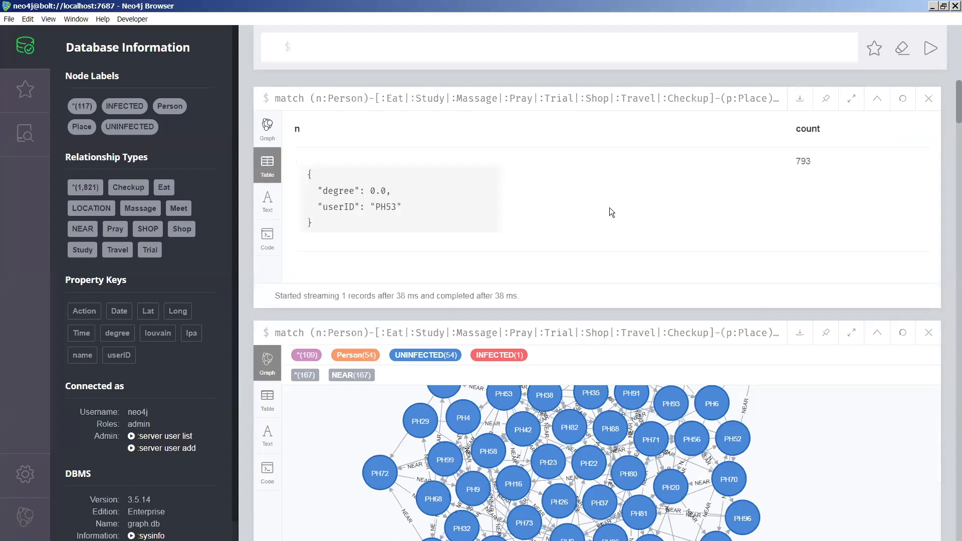